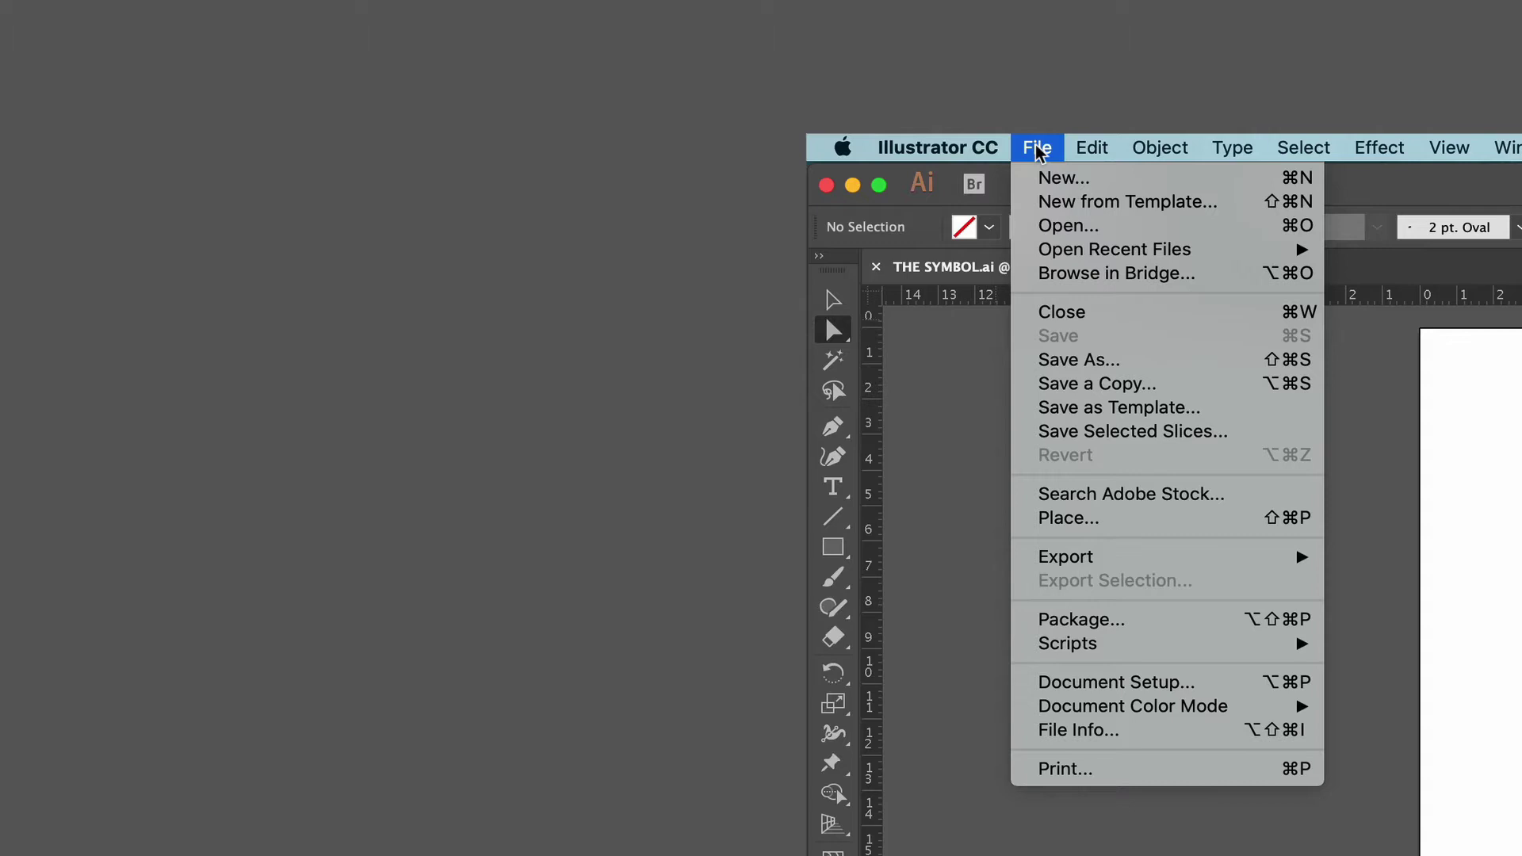
# Place Kirschon symbol.png on the artboard, enlarge it and move it to the upper middle
pyautogui.click(1079, 519)
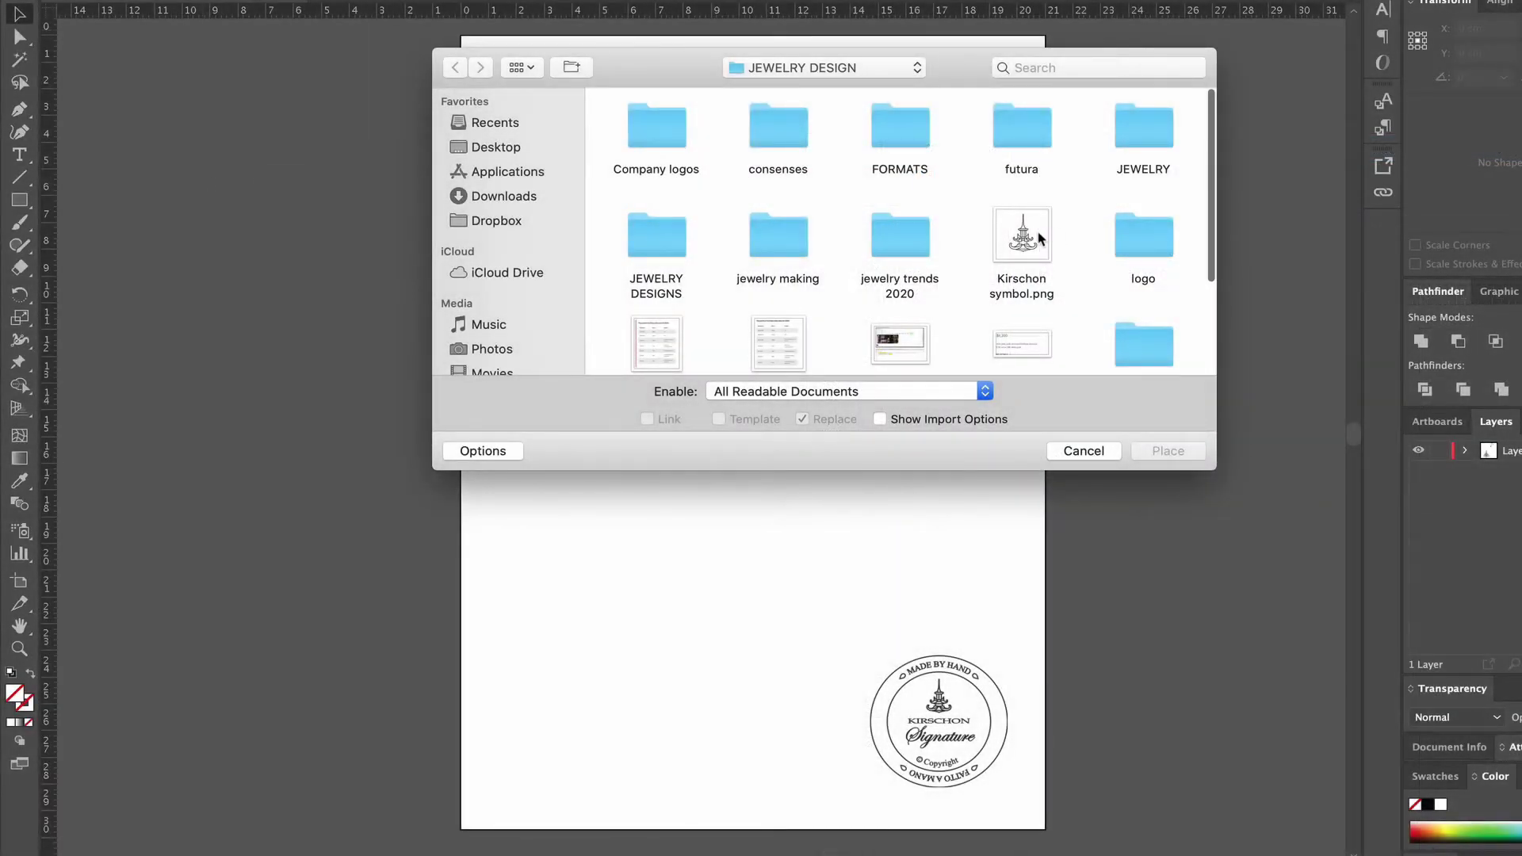
pyautogui.click(1040, 238)
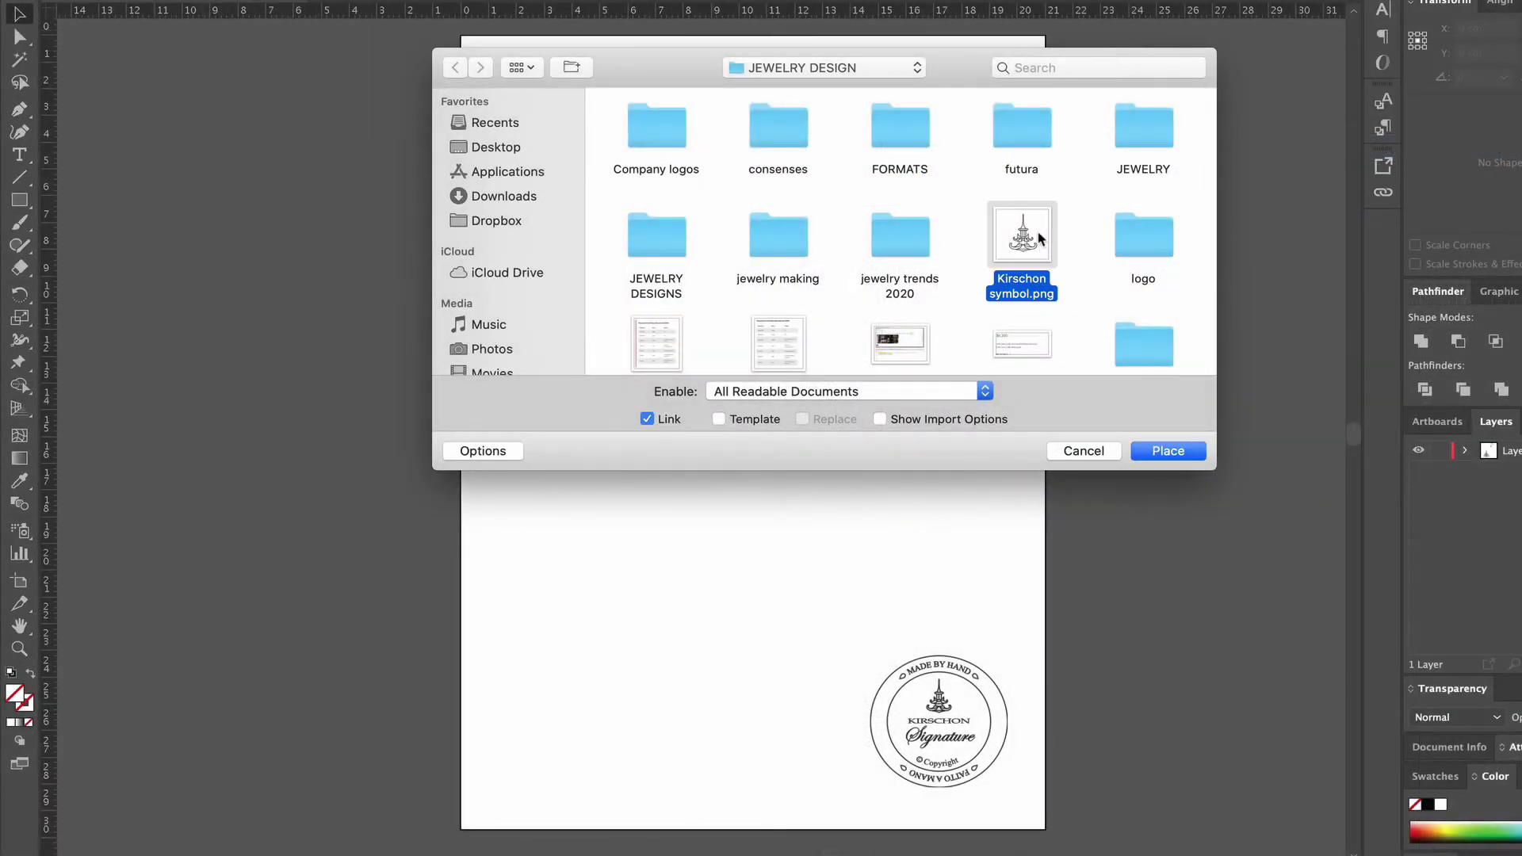
pyautogui.click(1167, 451)
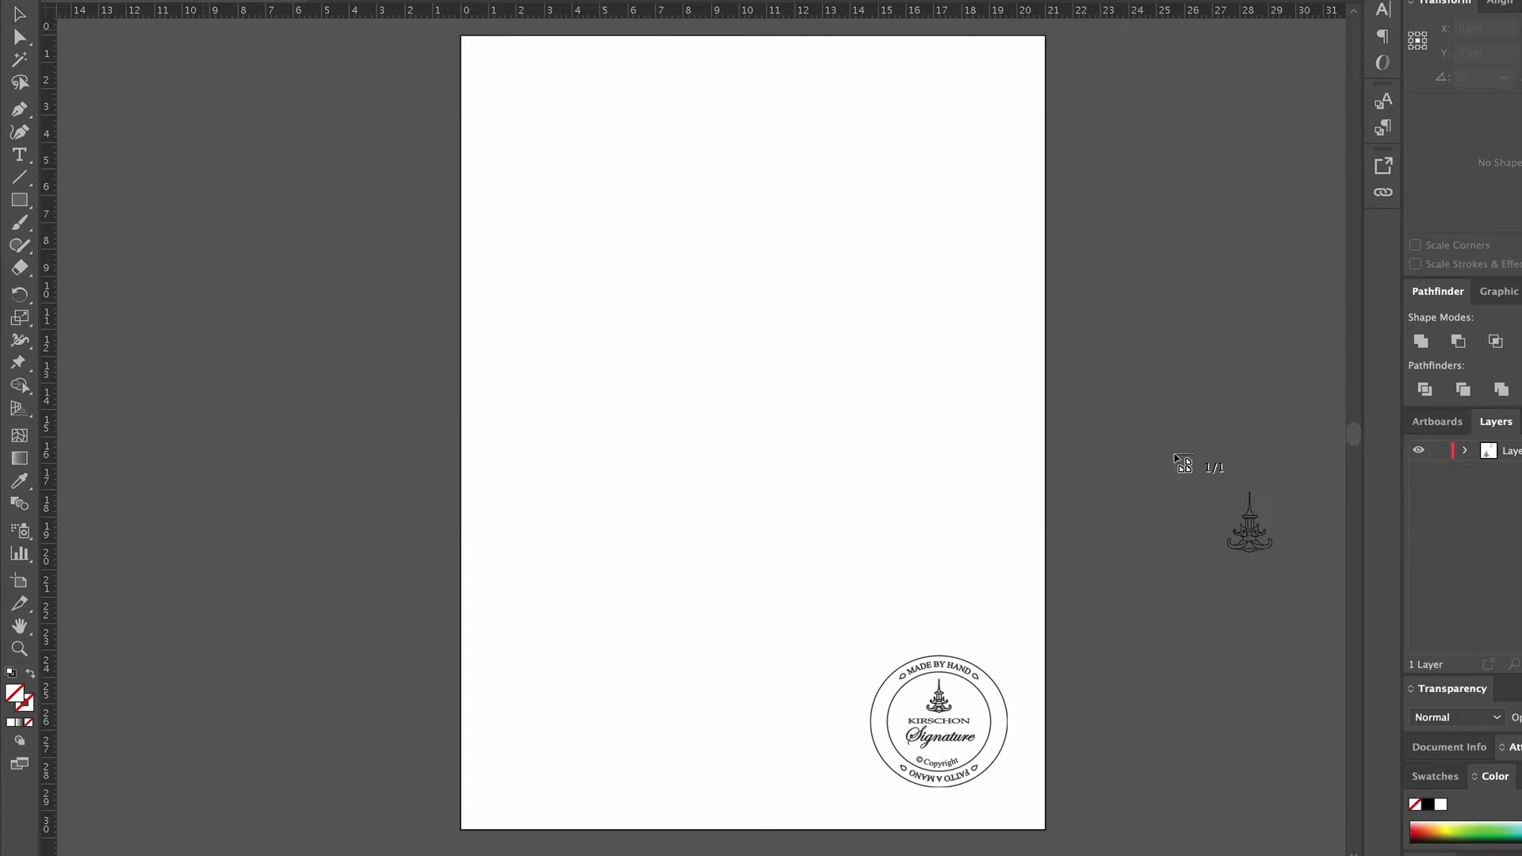
pyautogui.click(710, 304)
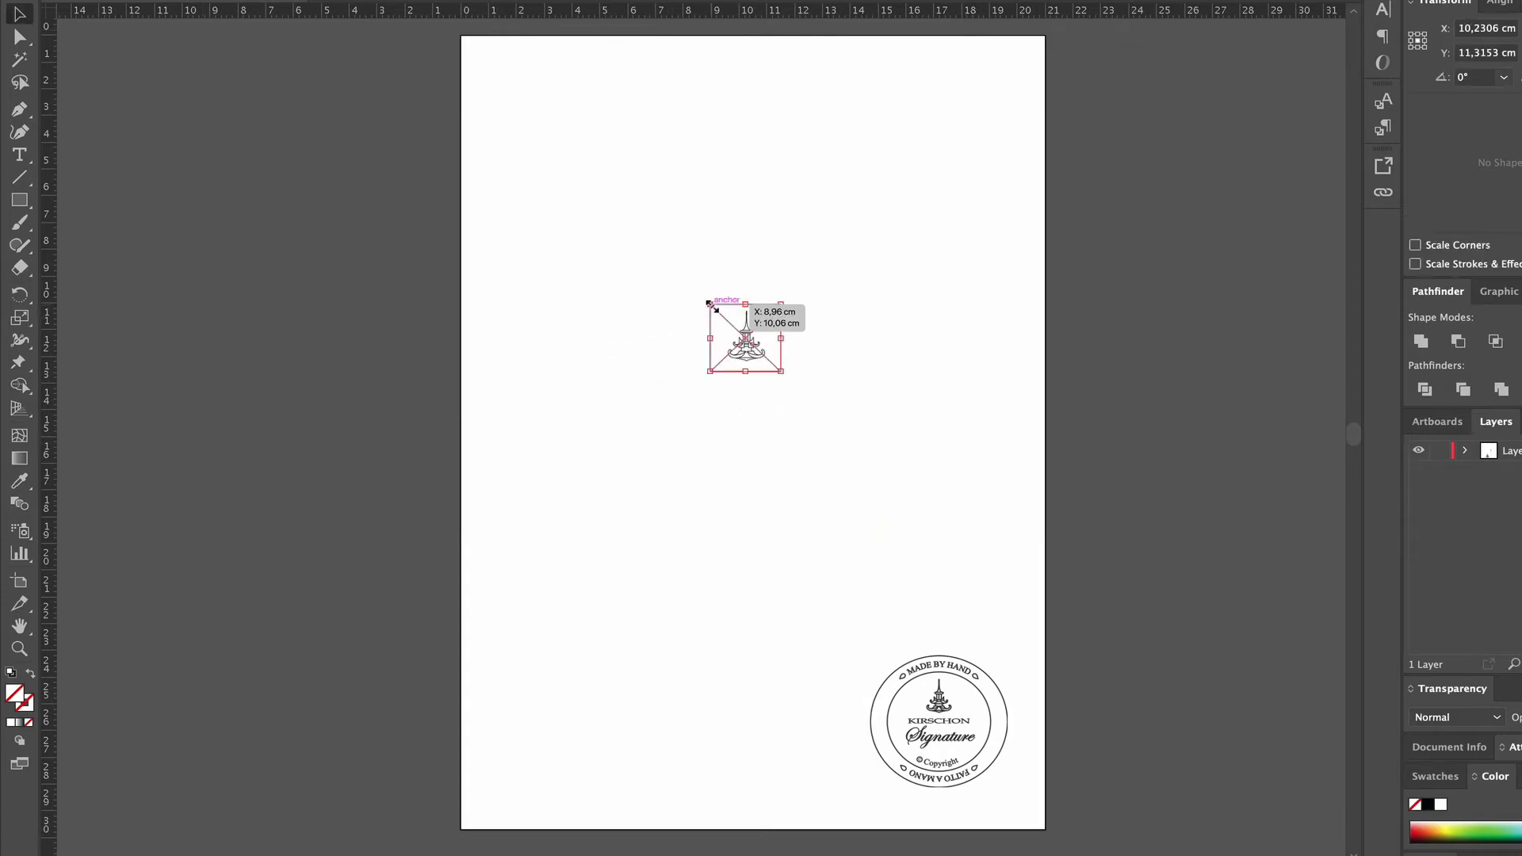
pyautogui.moveTo(782, 375); pyautogui.dragTo(991, 554)
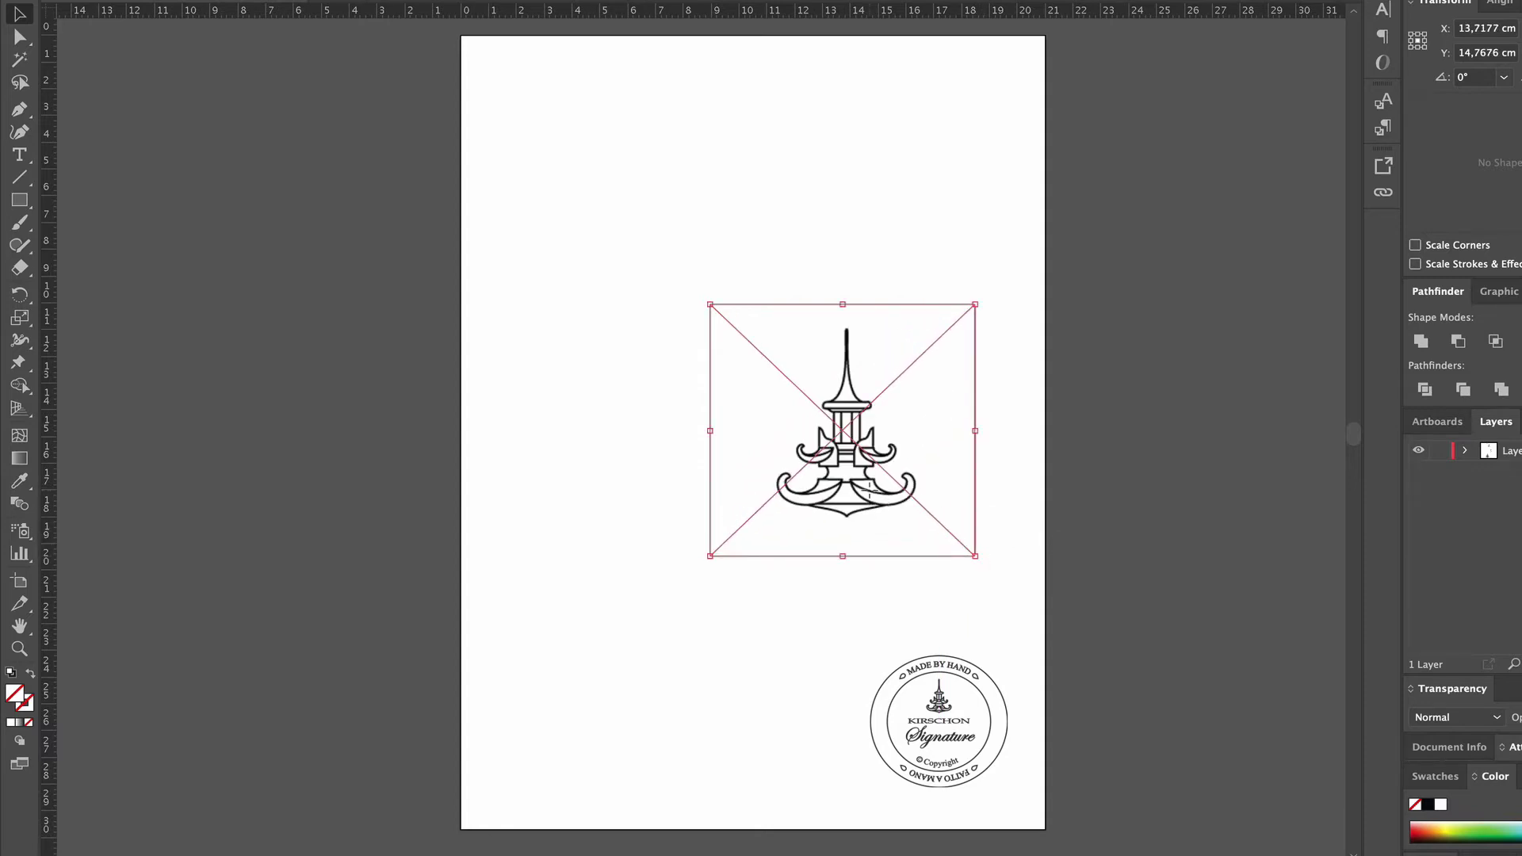
pyautogui.moveTo(870, 493); pyautogui.dragTo(795, 436)
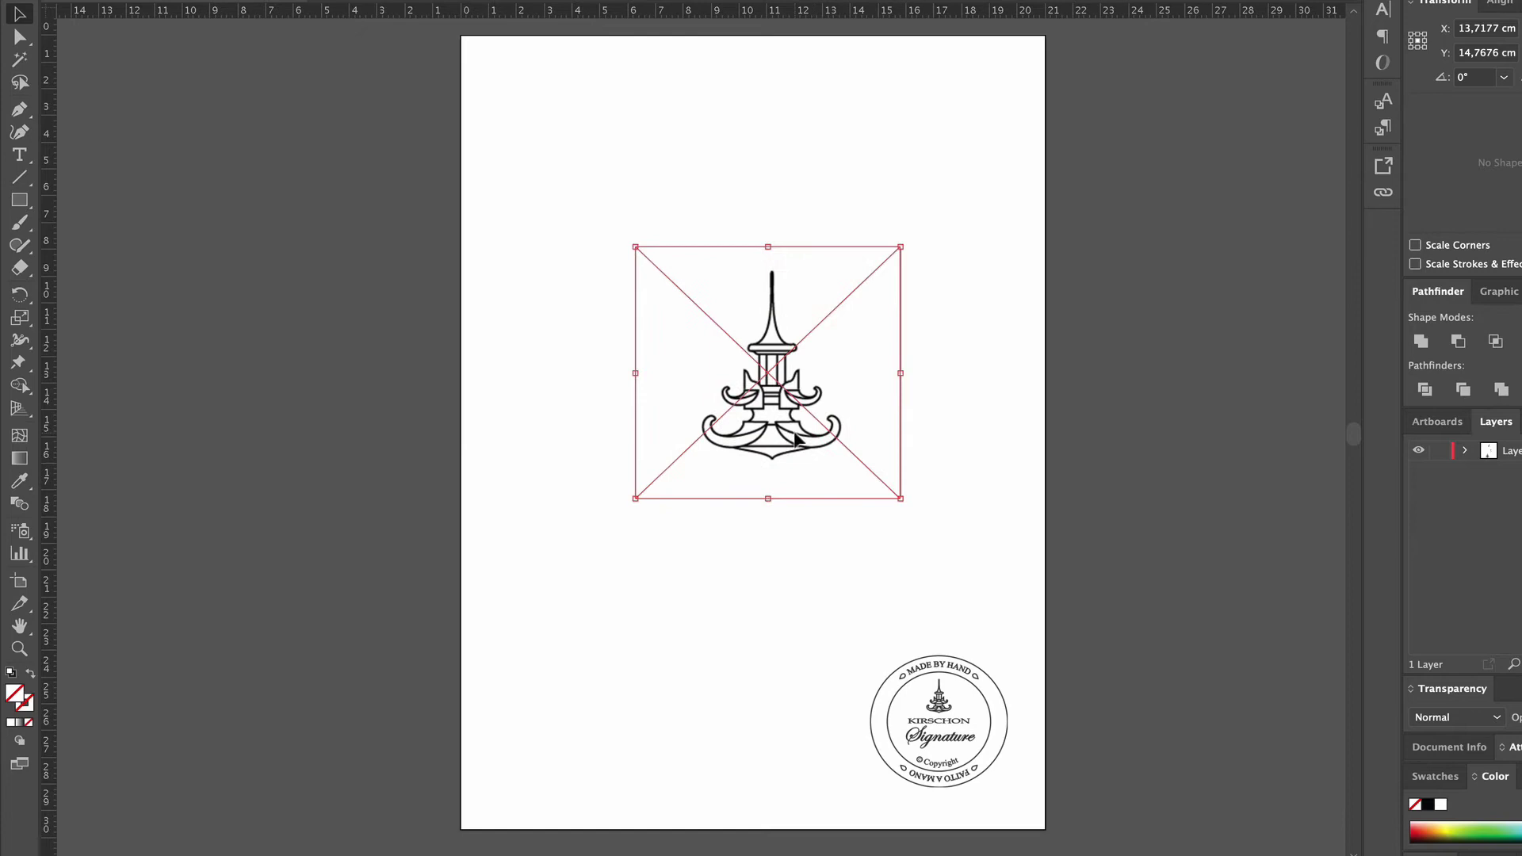
pyautogui.click(1070, 376)
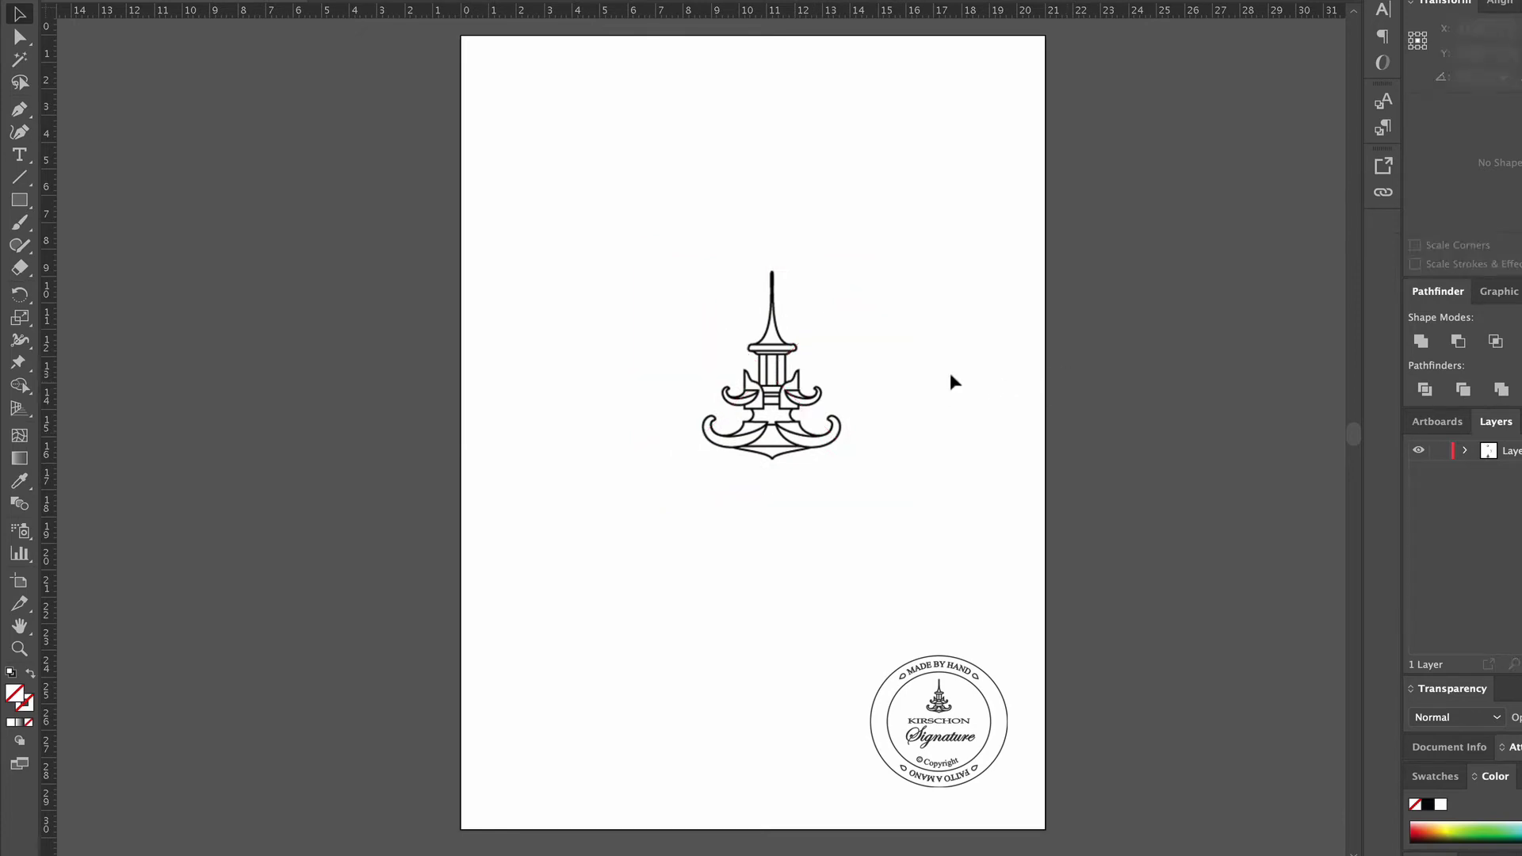
# Drag a vertical guide through the symbol's centre and lock Layer 1 holding the image
pyautogui.moveTo(48, 372); pyautogui.dragTo(772, 371)
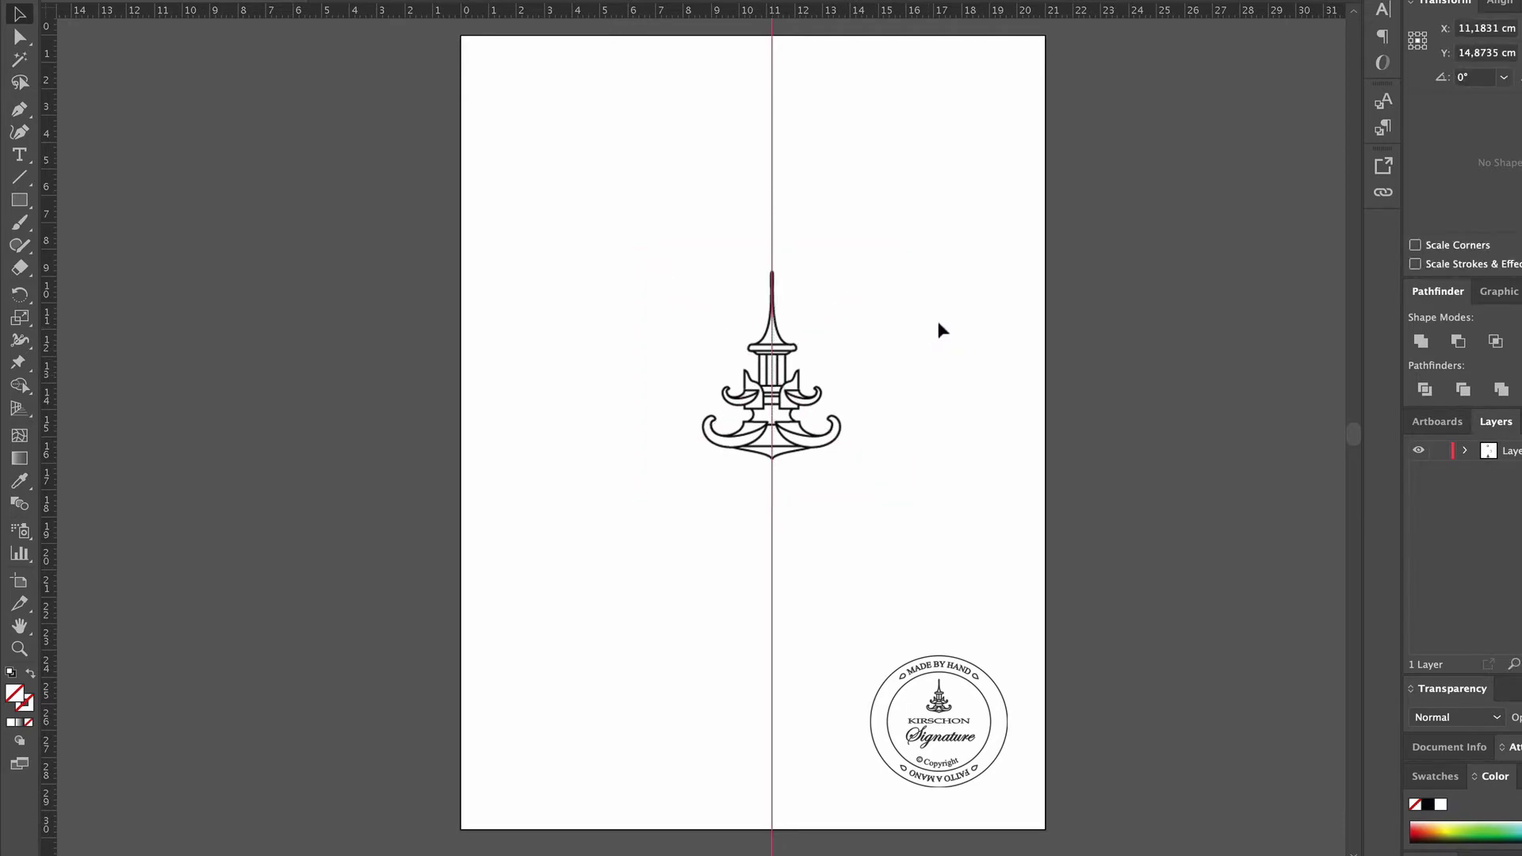
pyautogui.click(986, 317)
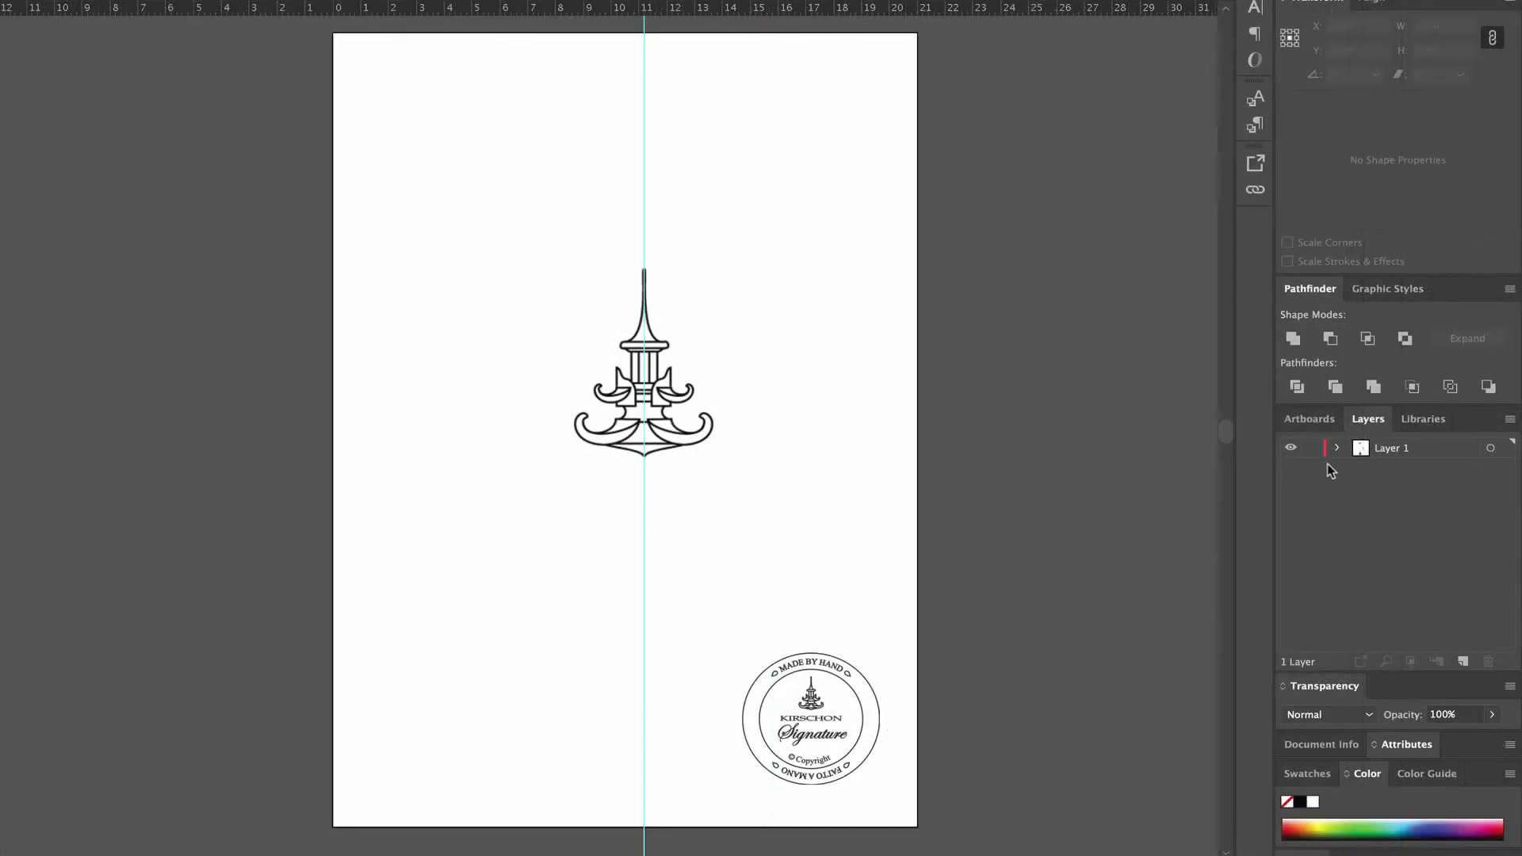
pyautogui.click(1292, 449)
pyautogui.click(1292, 450)
pyautogui.click(1310, 448)
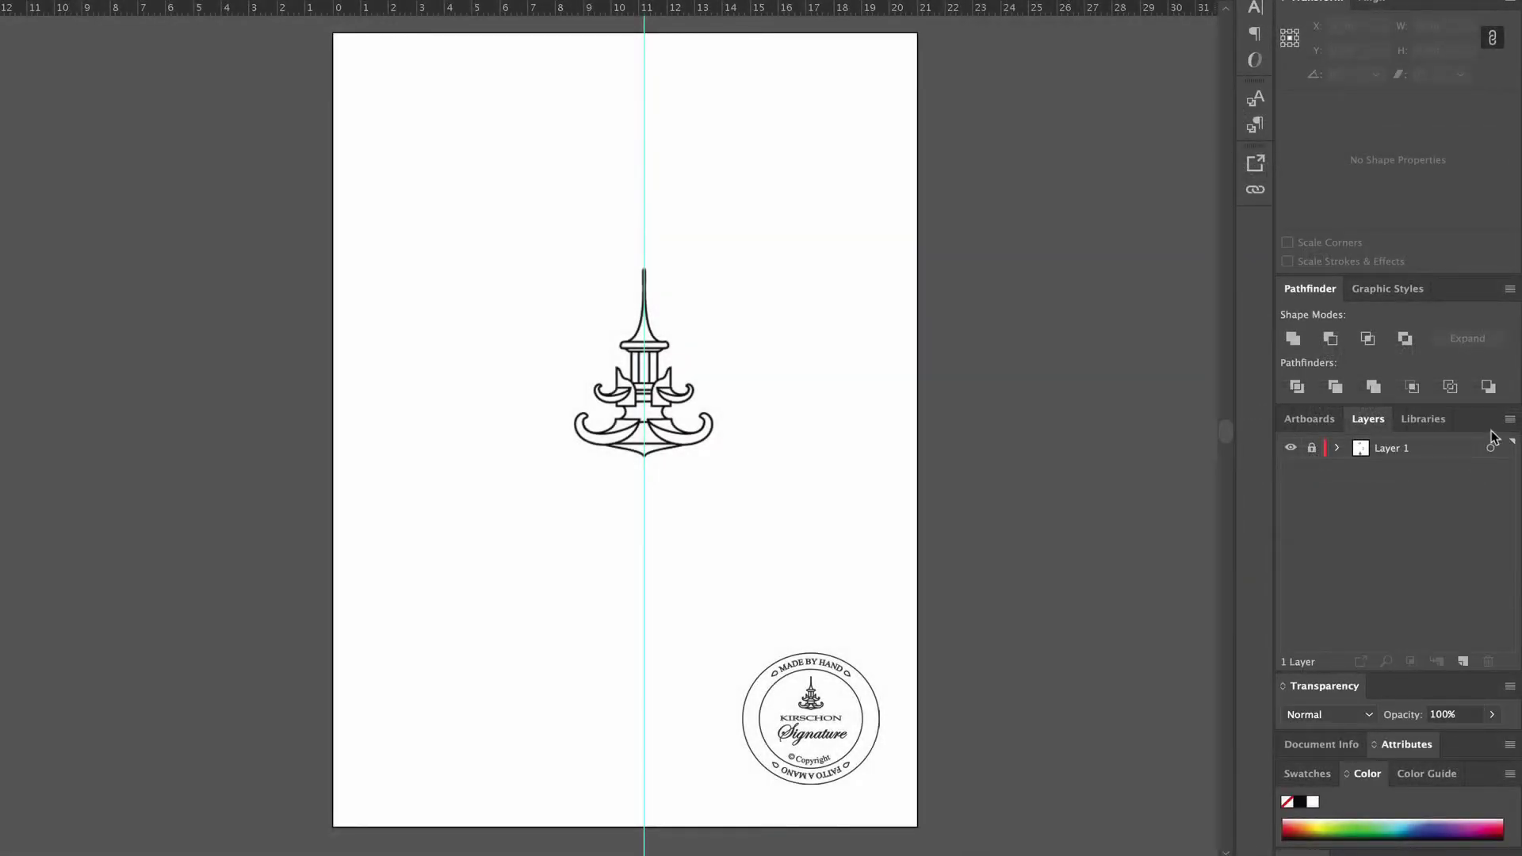
# Create a new layer from the Layers panel menu and name it THE DESIGN
pyautogui.click(1510, 420)
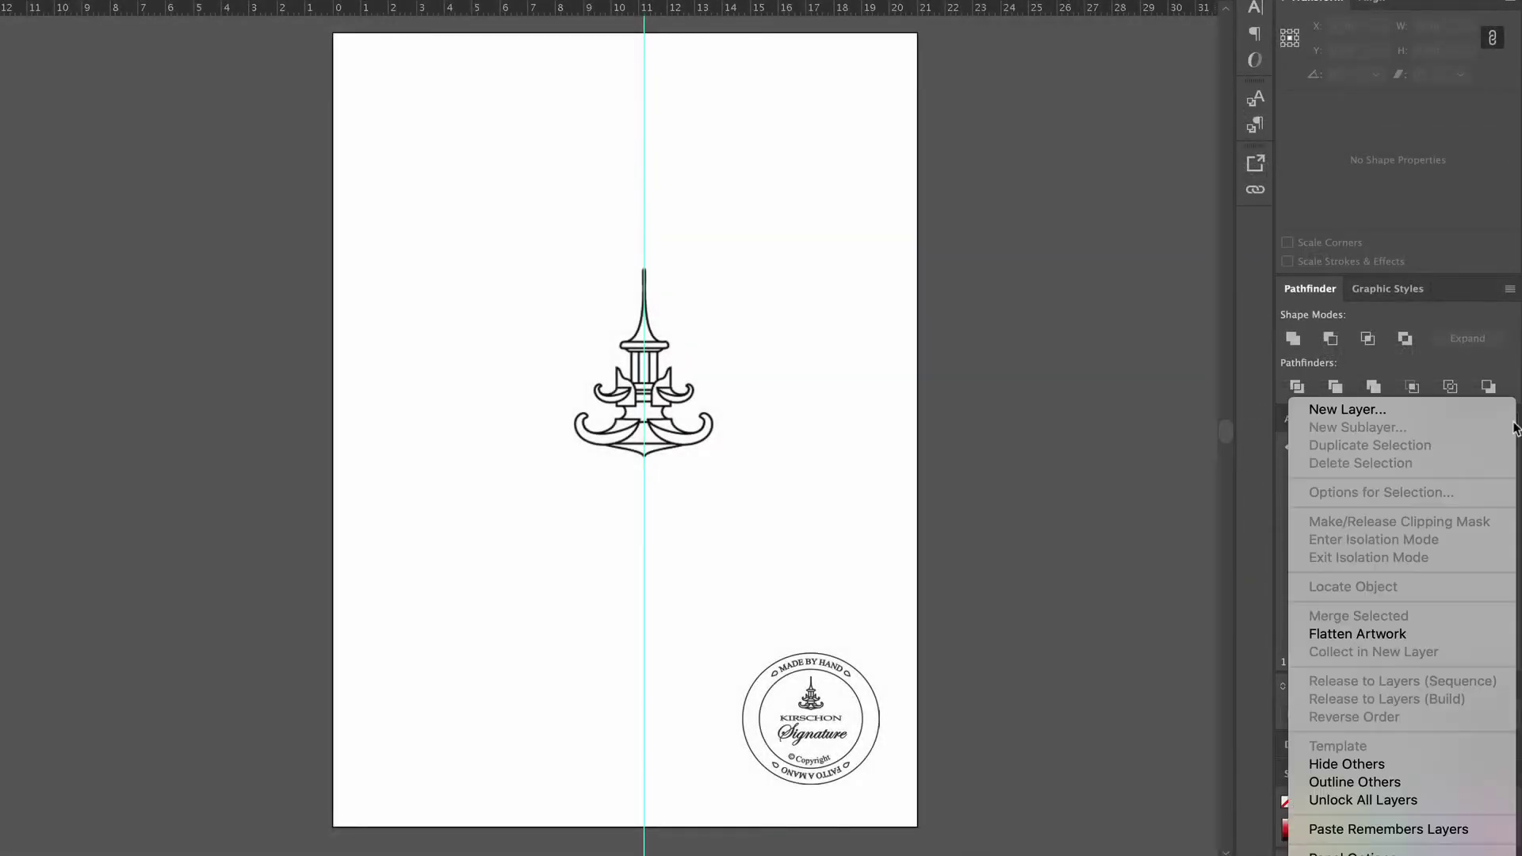
pyautogui.click(1433, 411)
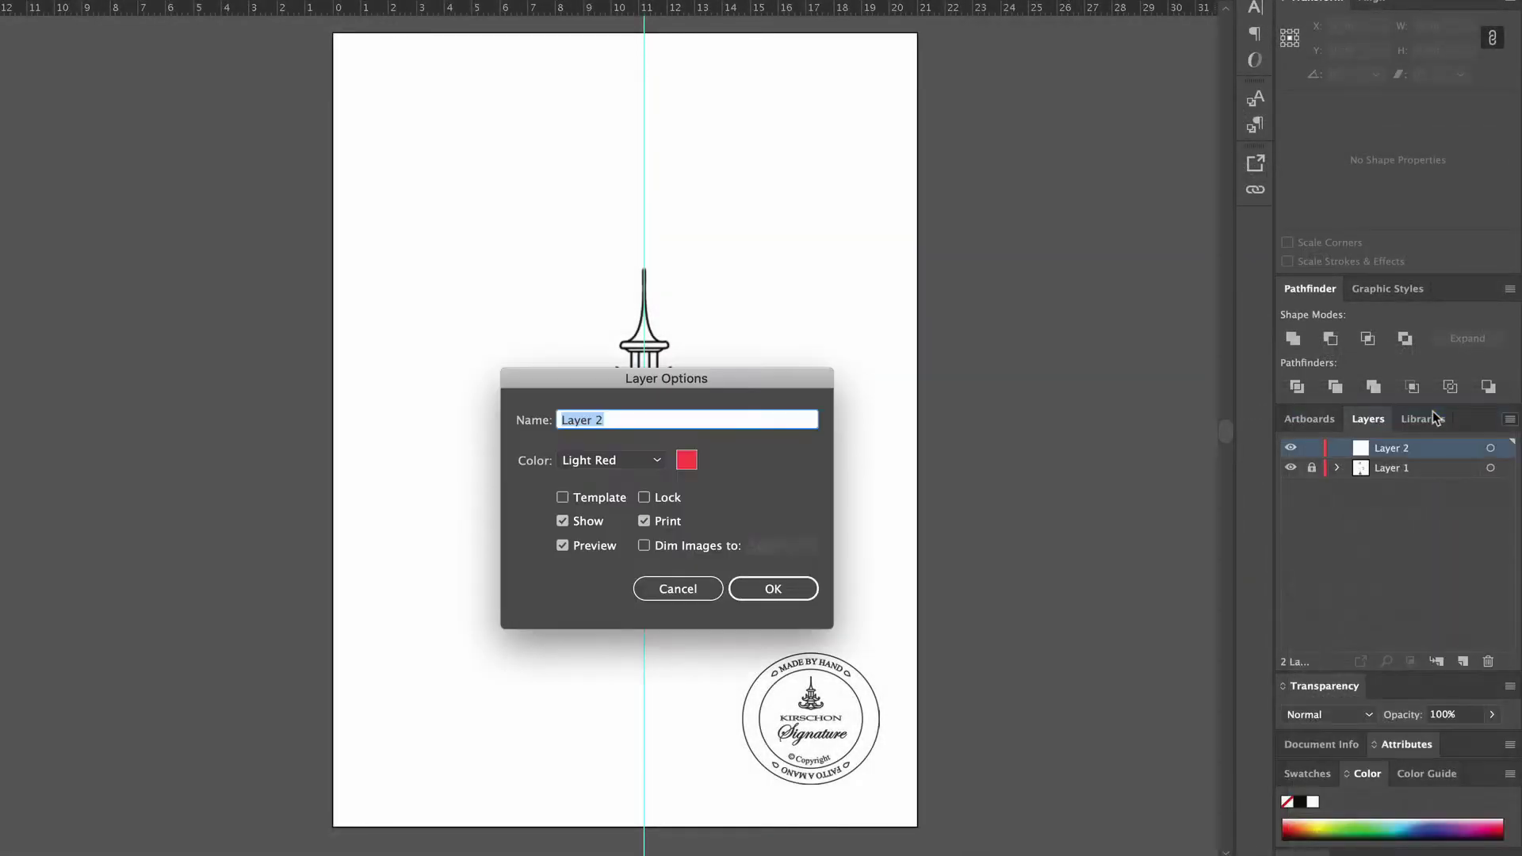
pyautogui.write('THE DESIGN')
# Confirm the THE DESIGN layer and zoom in closely on the symbol
pyautogui.click(776, 591)
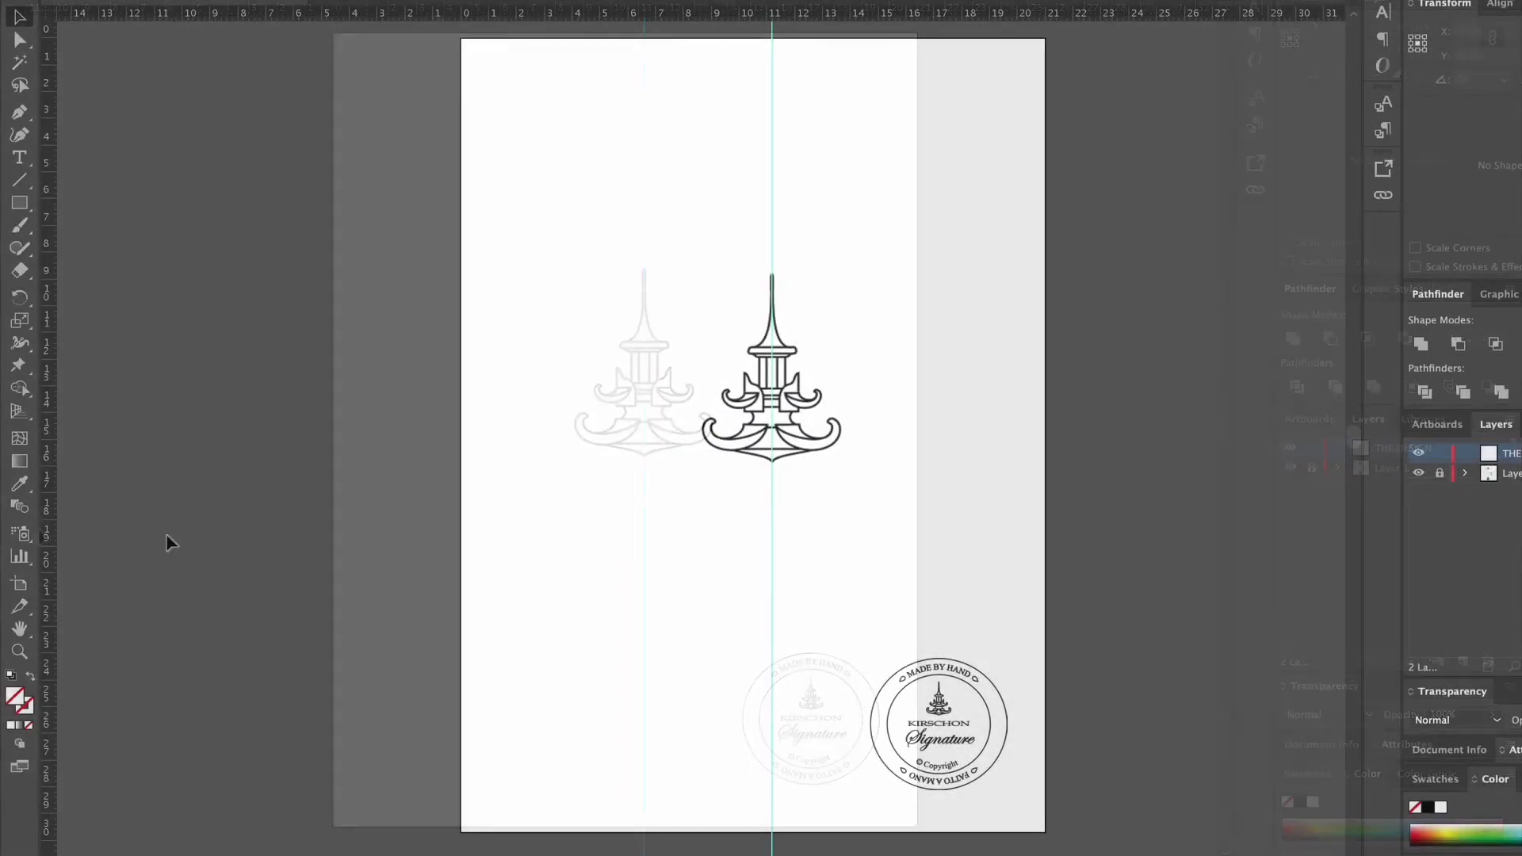
pyautogui.click(20, 650)
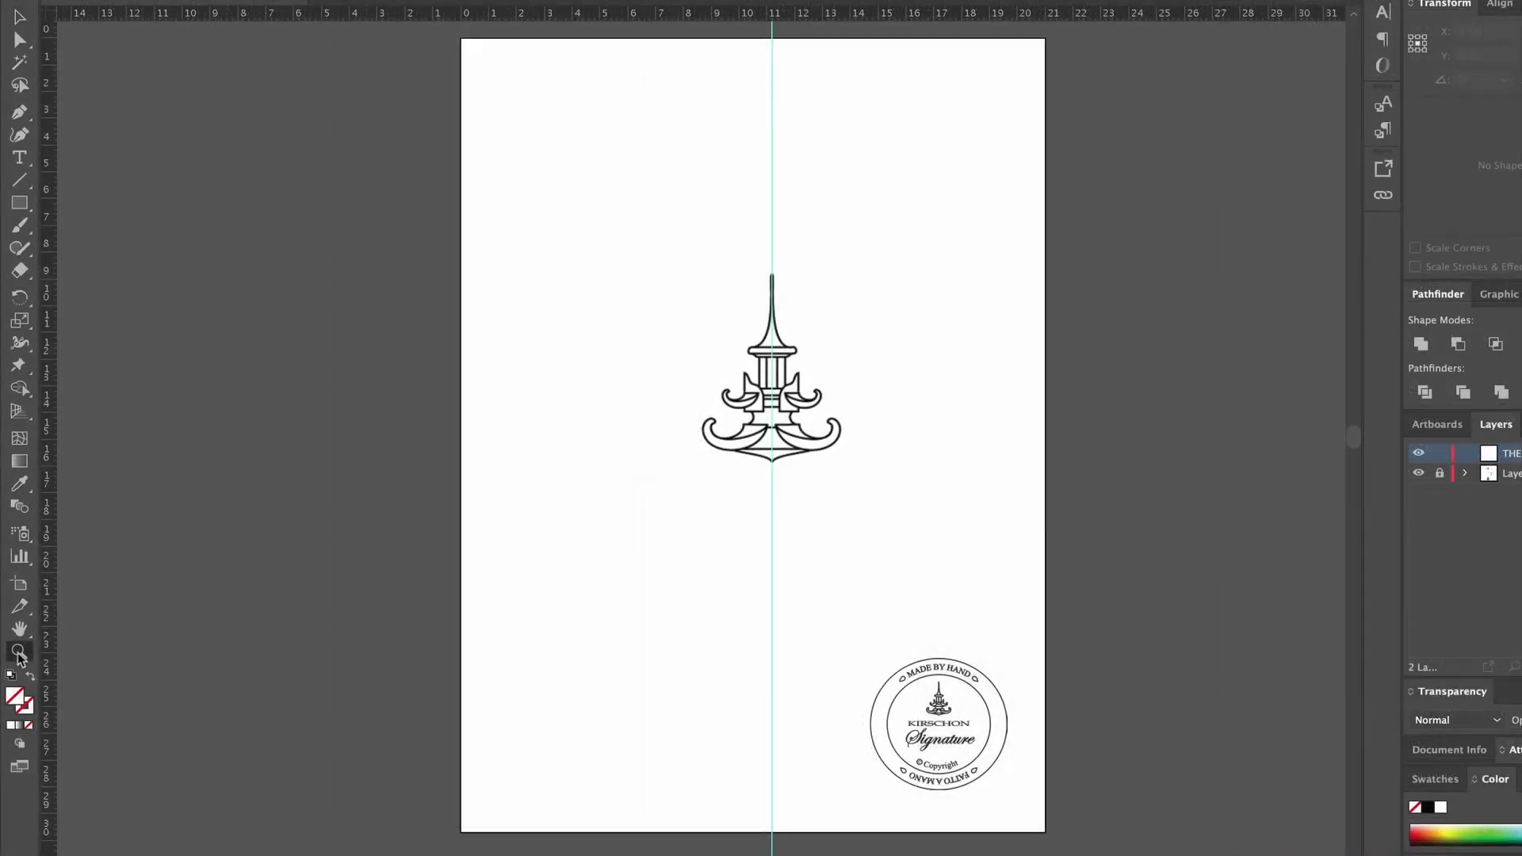
pyautogui.click(789, 410)
pyautogui.click(666, 425)
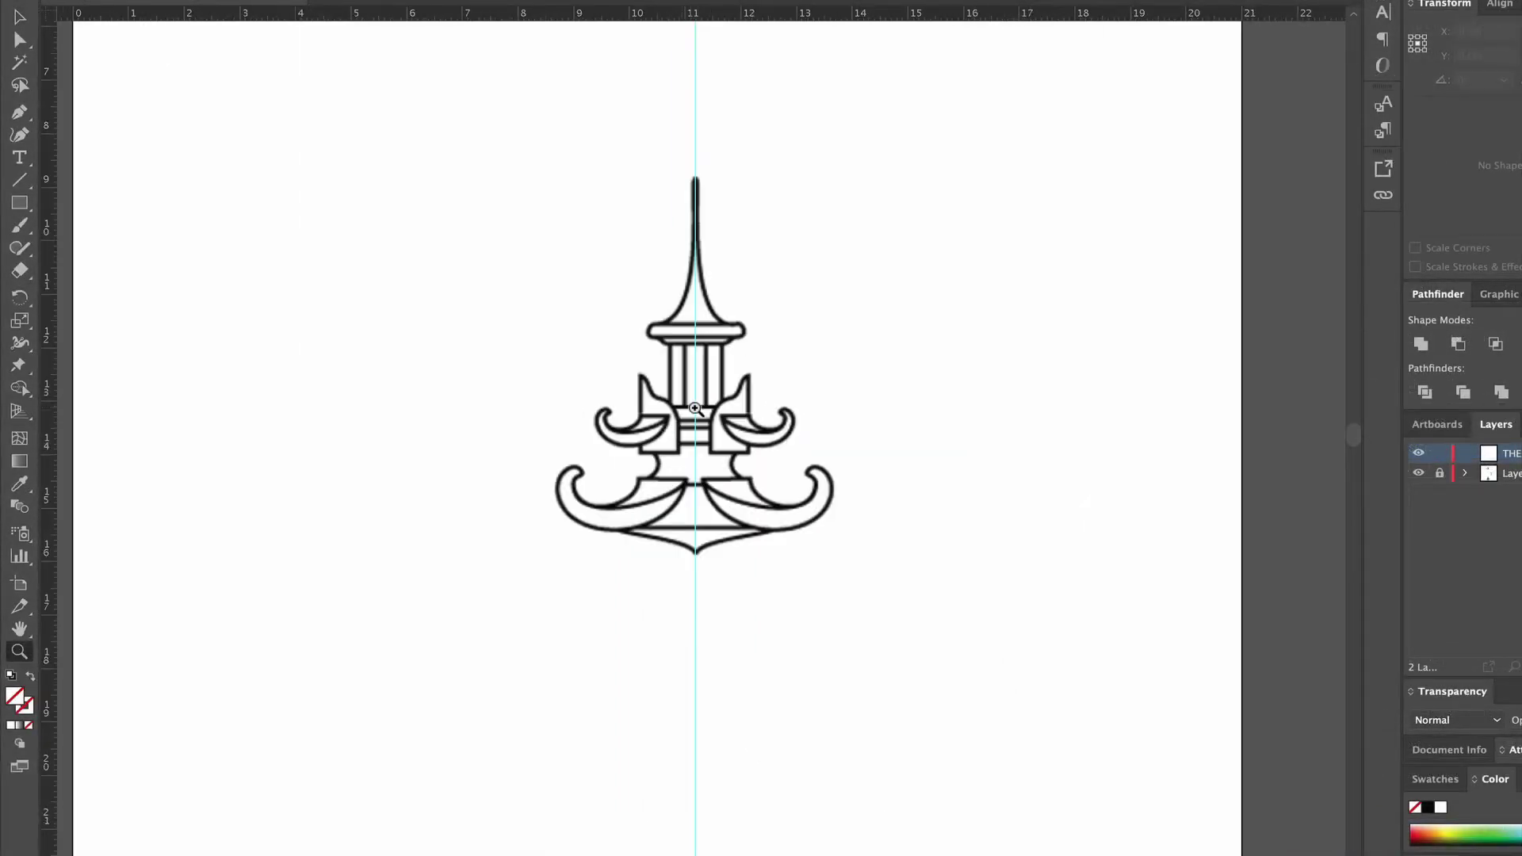
pyautogui.click(697, 408)
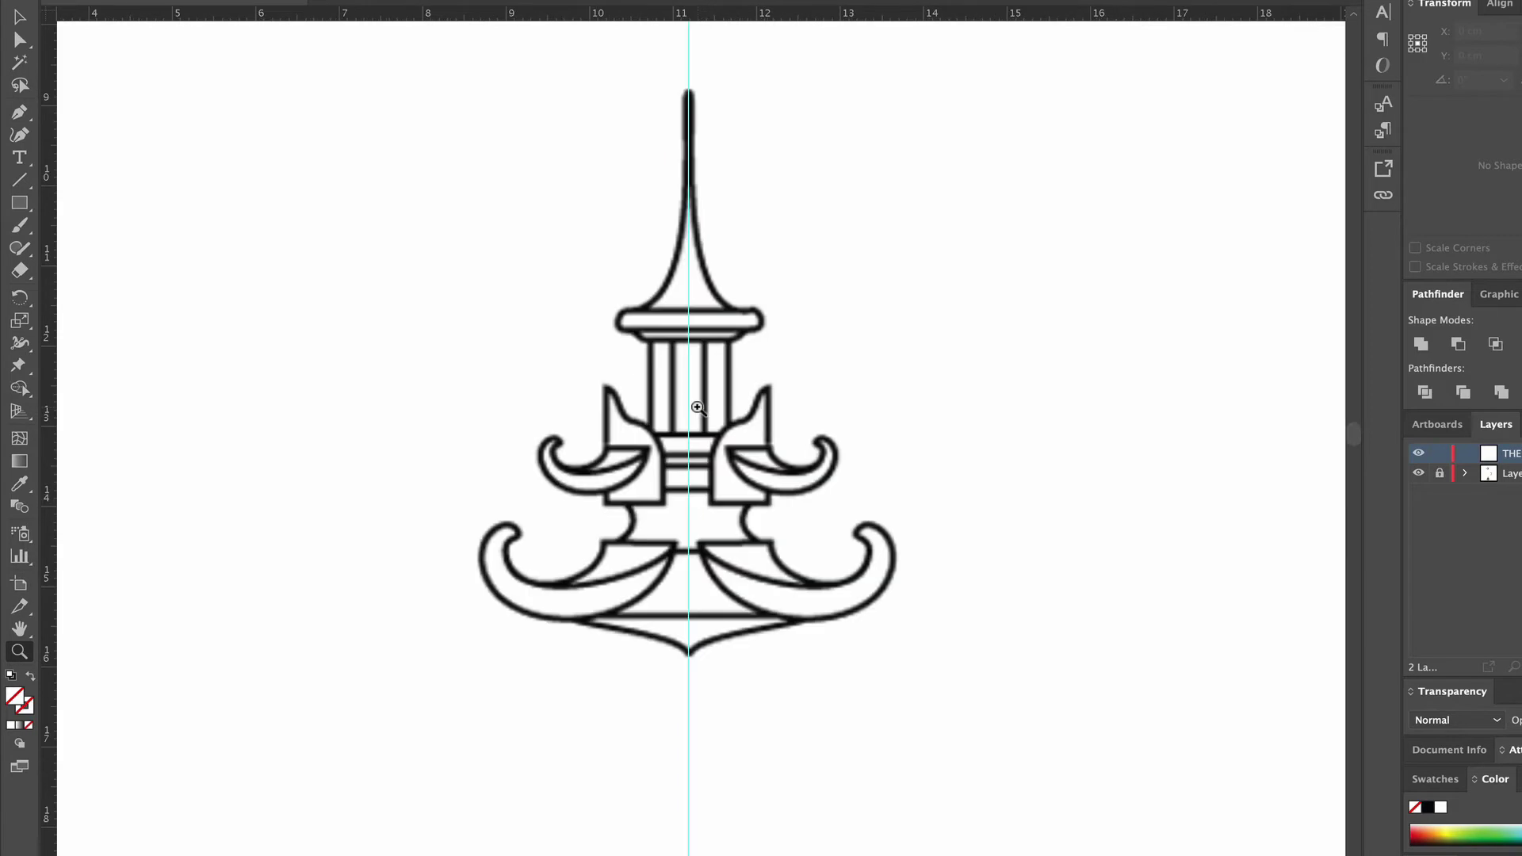
# Set the stroke colour to red with a 0,25 pt weight
pyautogui.click(19, 16)
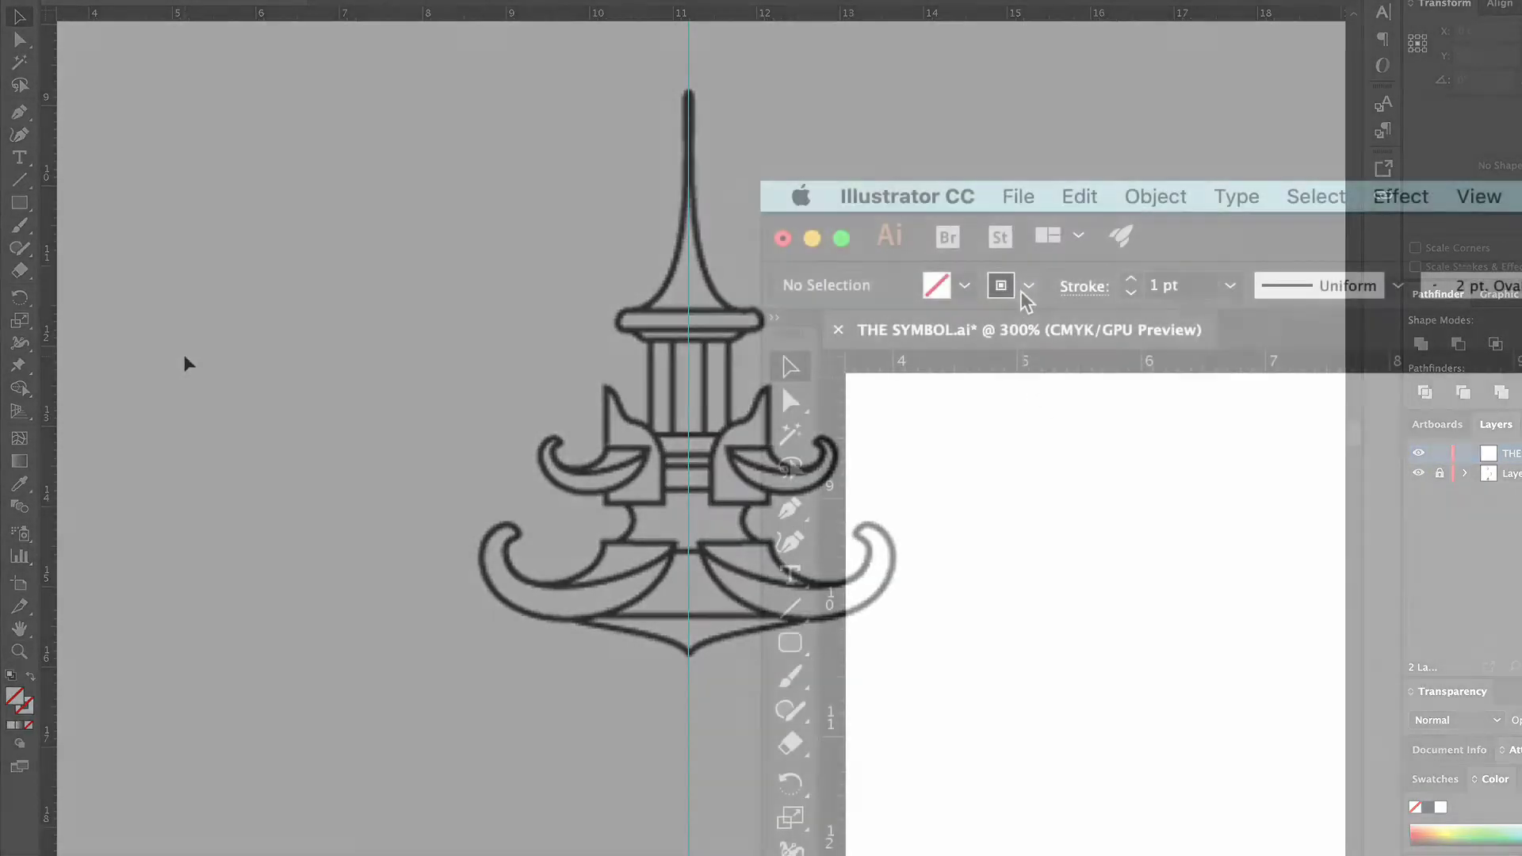
pyautogui.click(1028, 286)
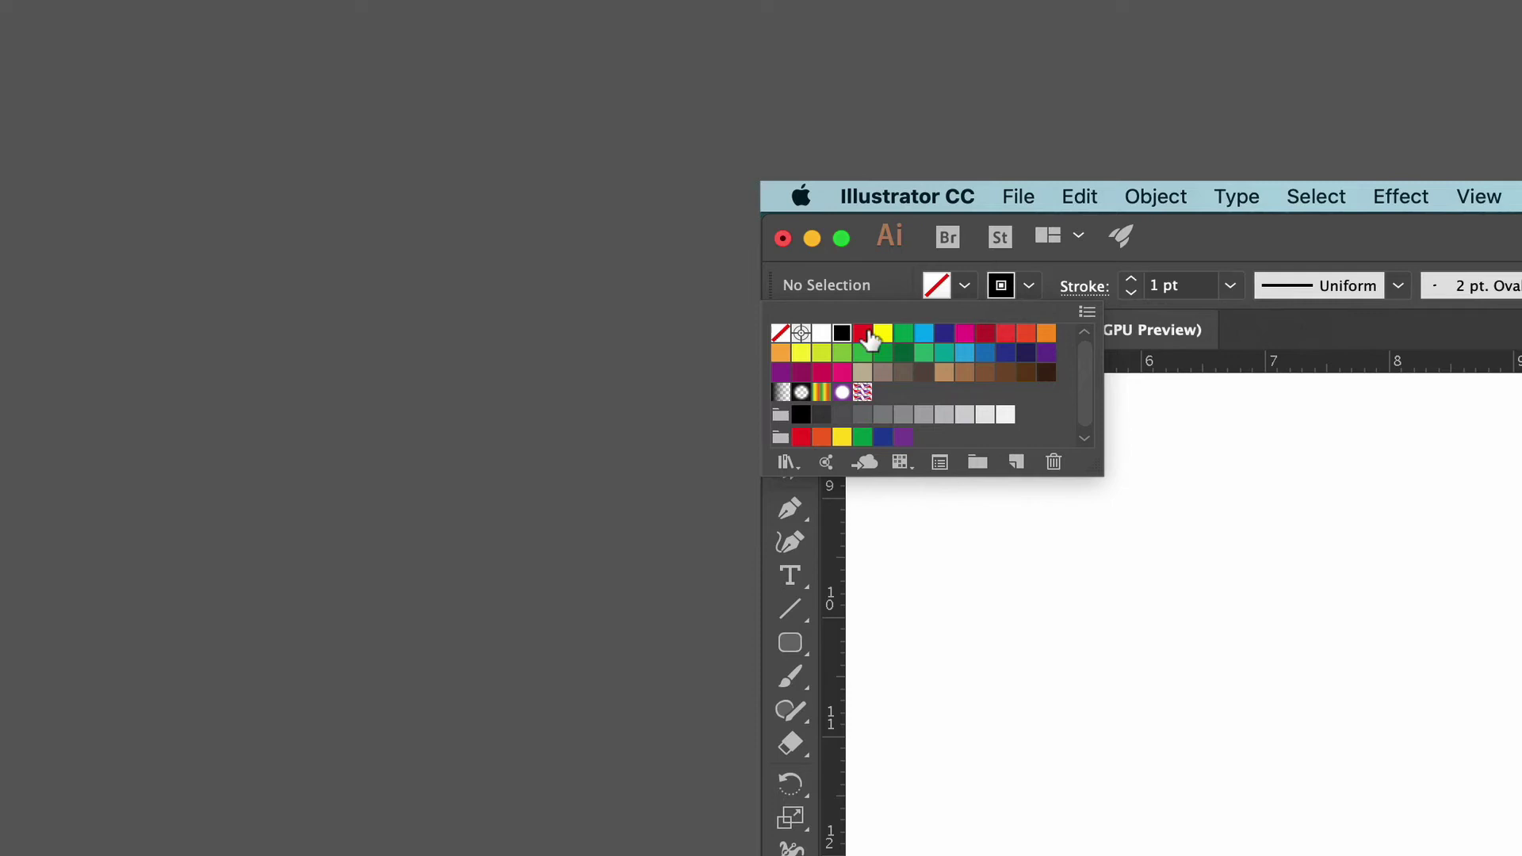
pyautogui.click(863, 332)
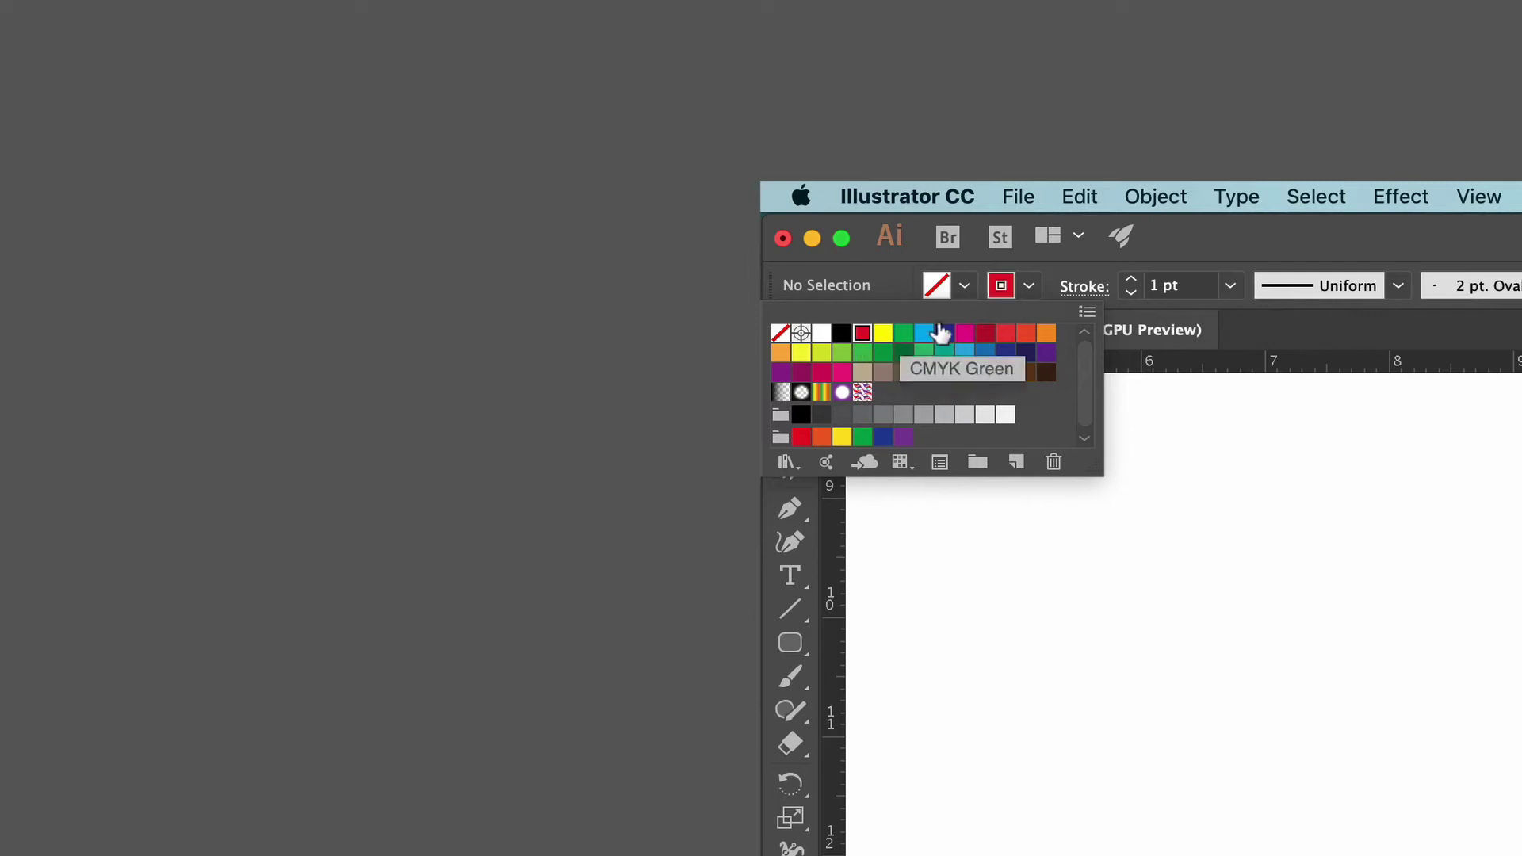
pyautogui.click(1230, 287)
pyautogui.click(1230, 287)
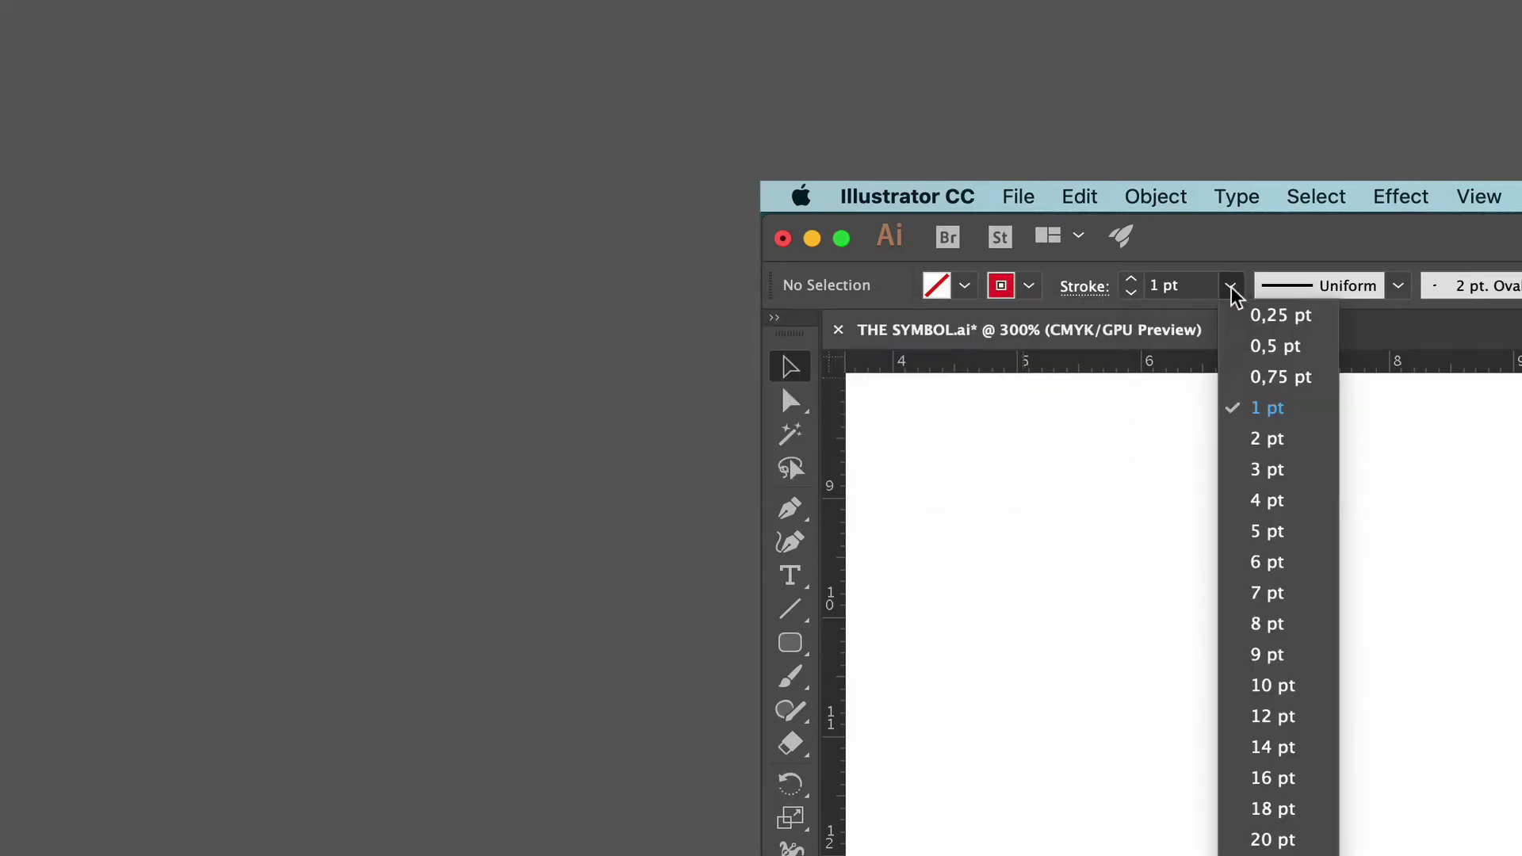
pyautogui.click(1260, 318)
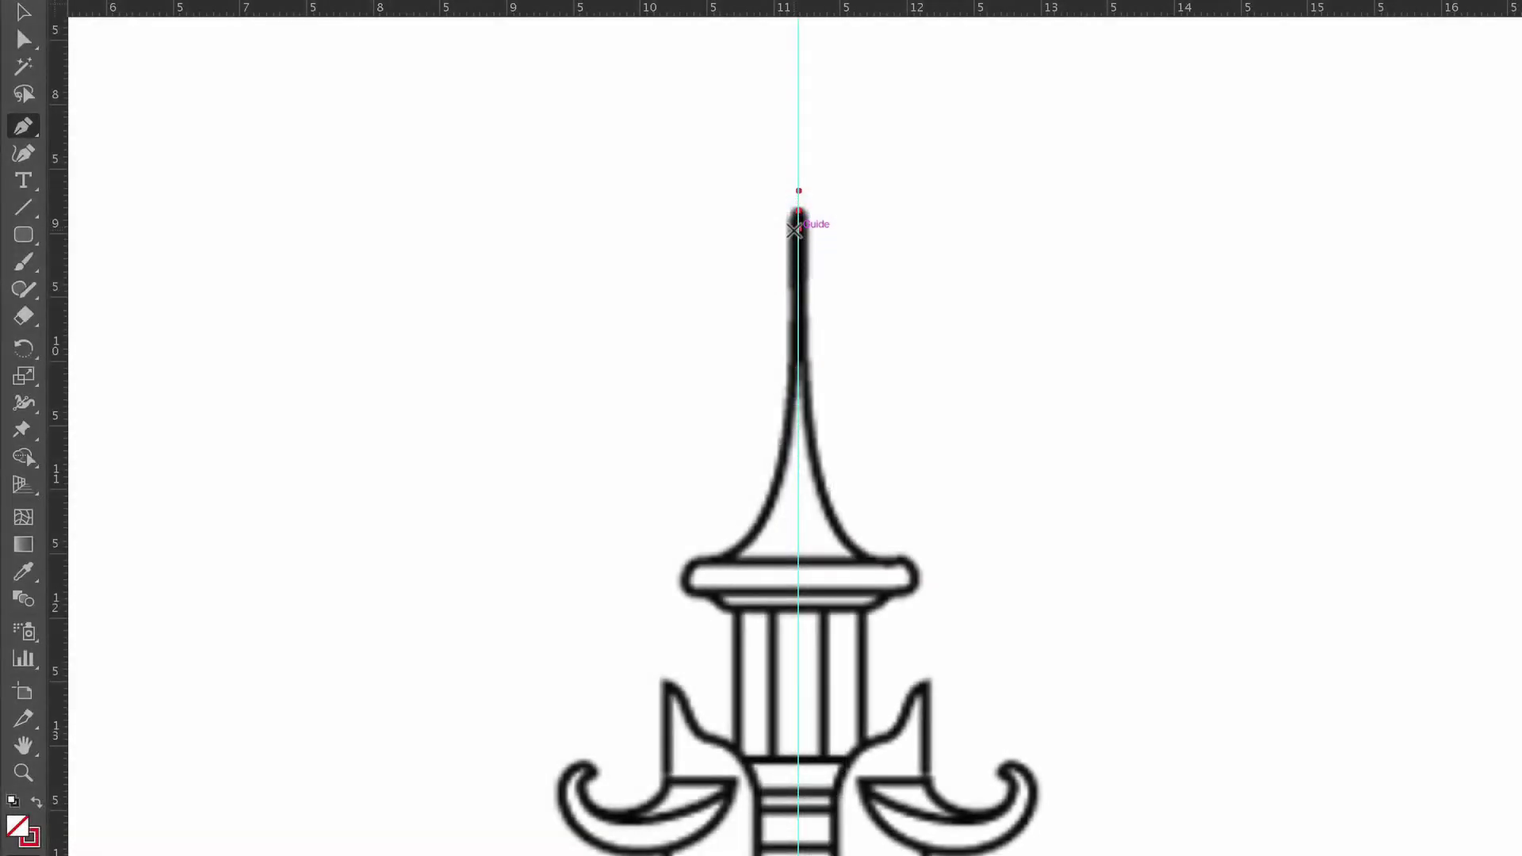
# Pen-trace a path from the spire's tip down its left edge and curving under the base ledge
pyautogui.click(797, 229)
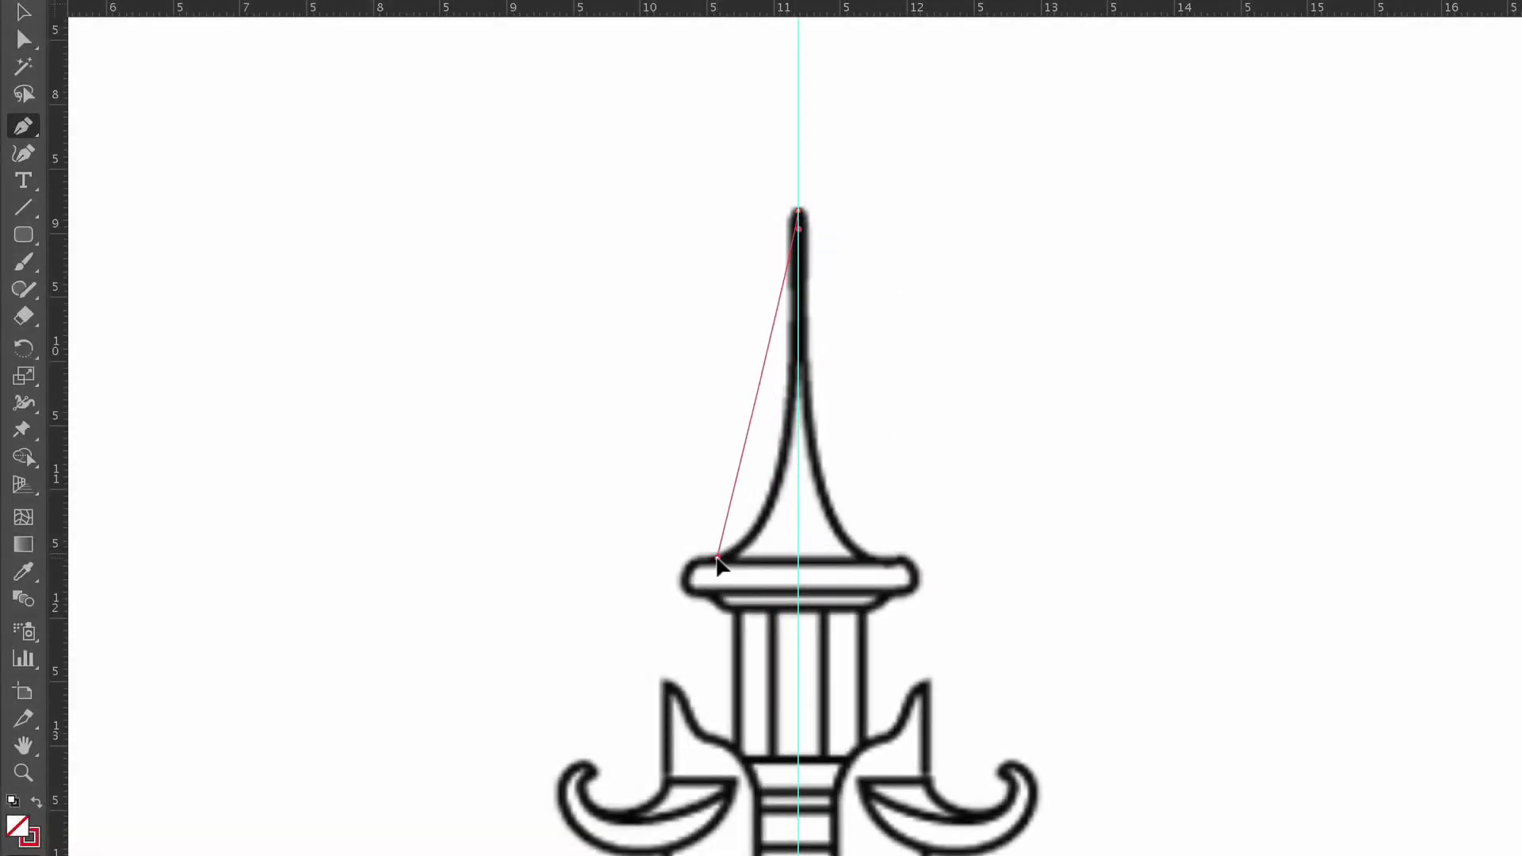
pyautogui.moveTo(717, 559); pyautogui.dragTo(629, 579)
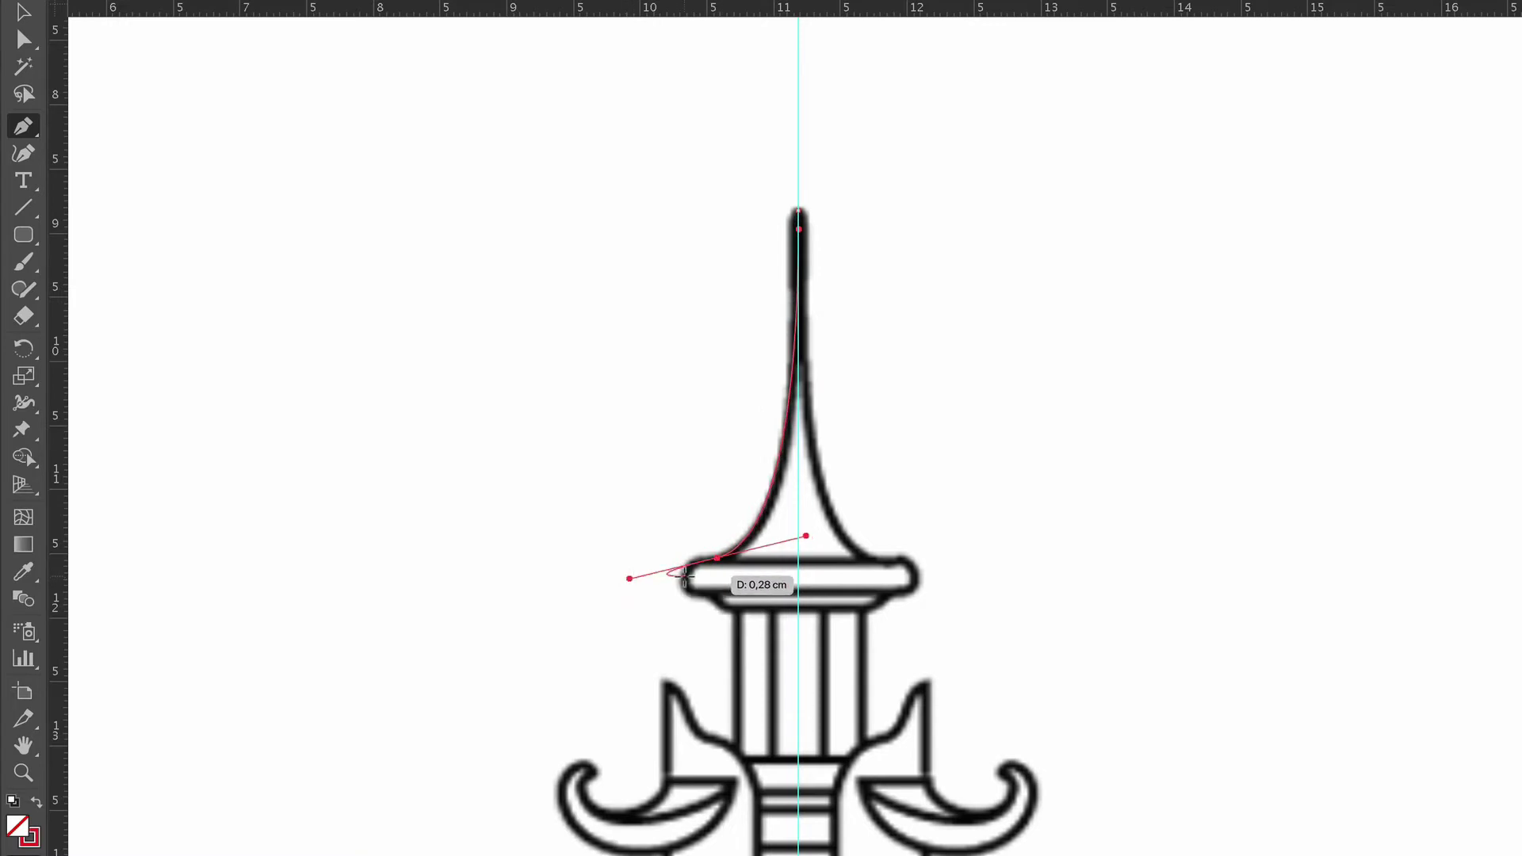
pyautogui.click(685, 585)
pyautogui.moveTo(686, 587); pyautogui.dragTo(721, 604)
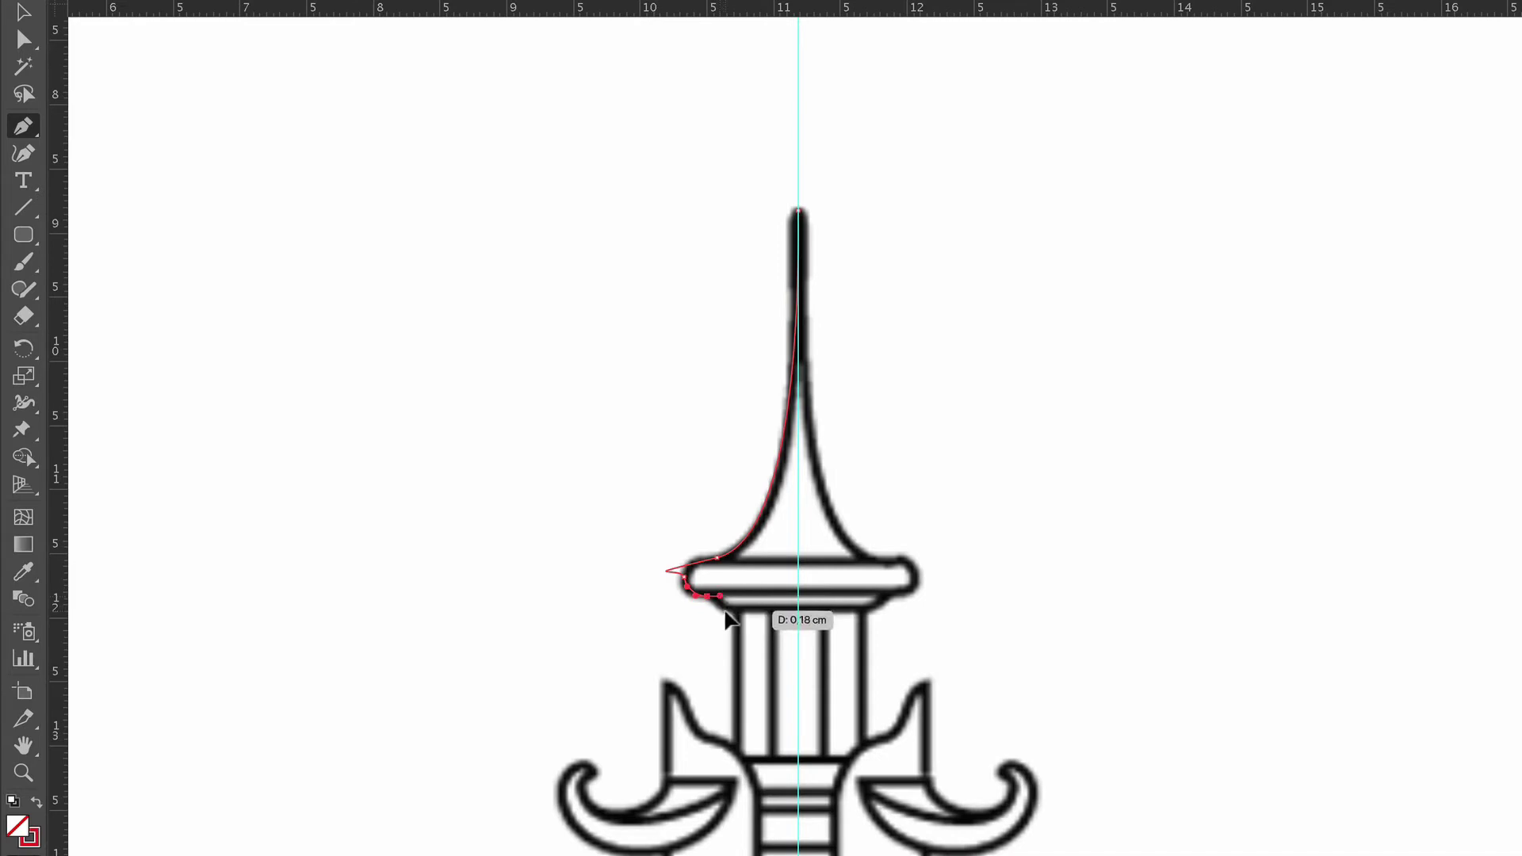
pyautogui.click(724, 609)
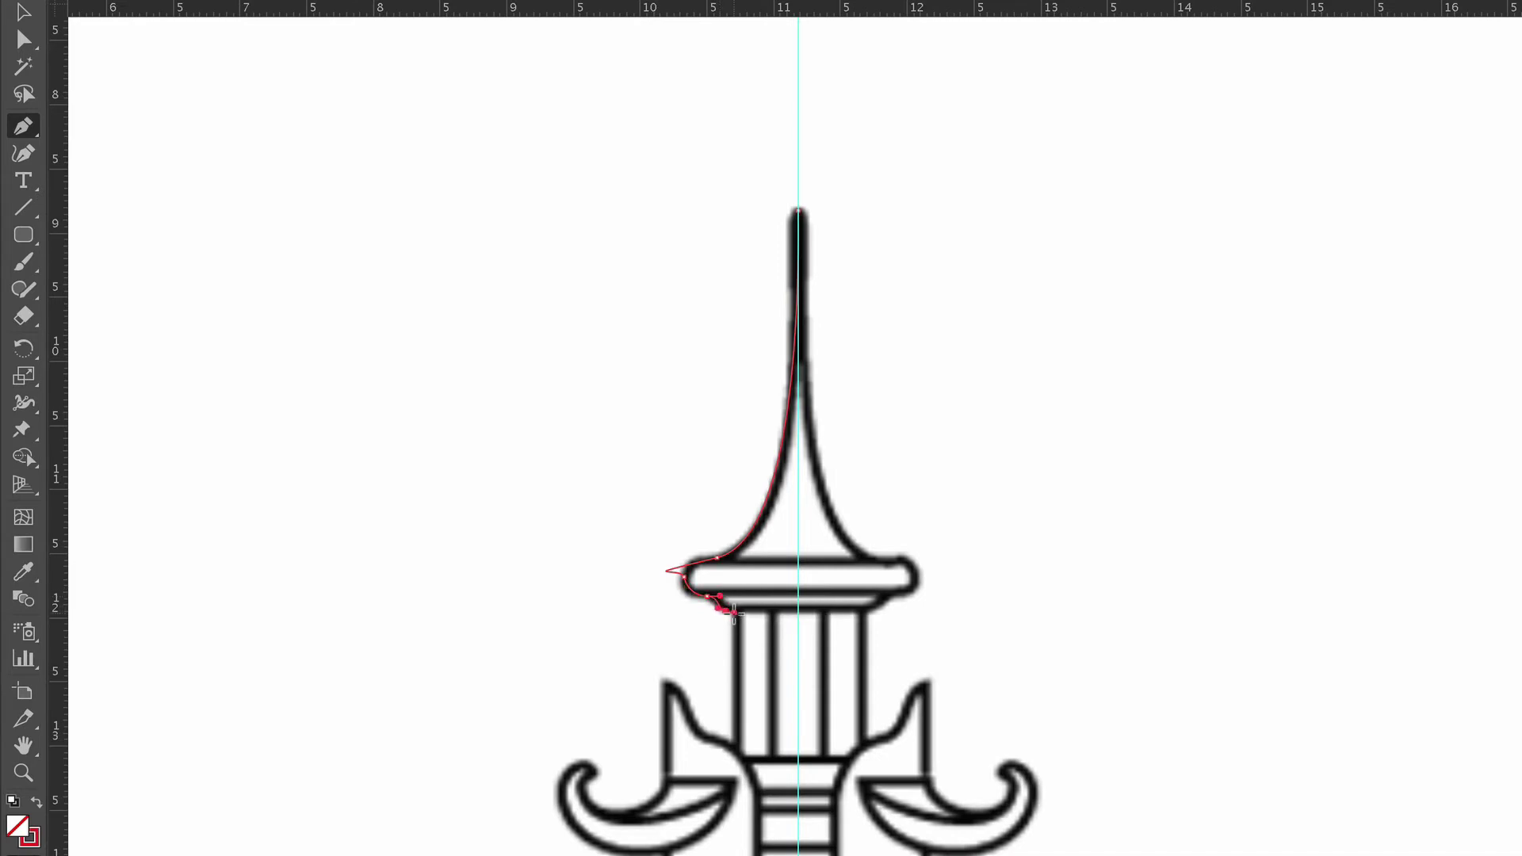
pyautogui.moveTo(733, 611); pyautogui.dragTo(798, 612)
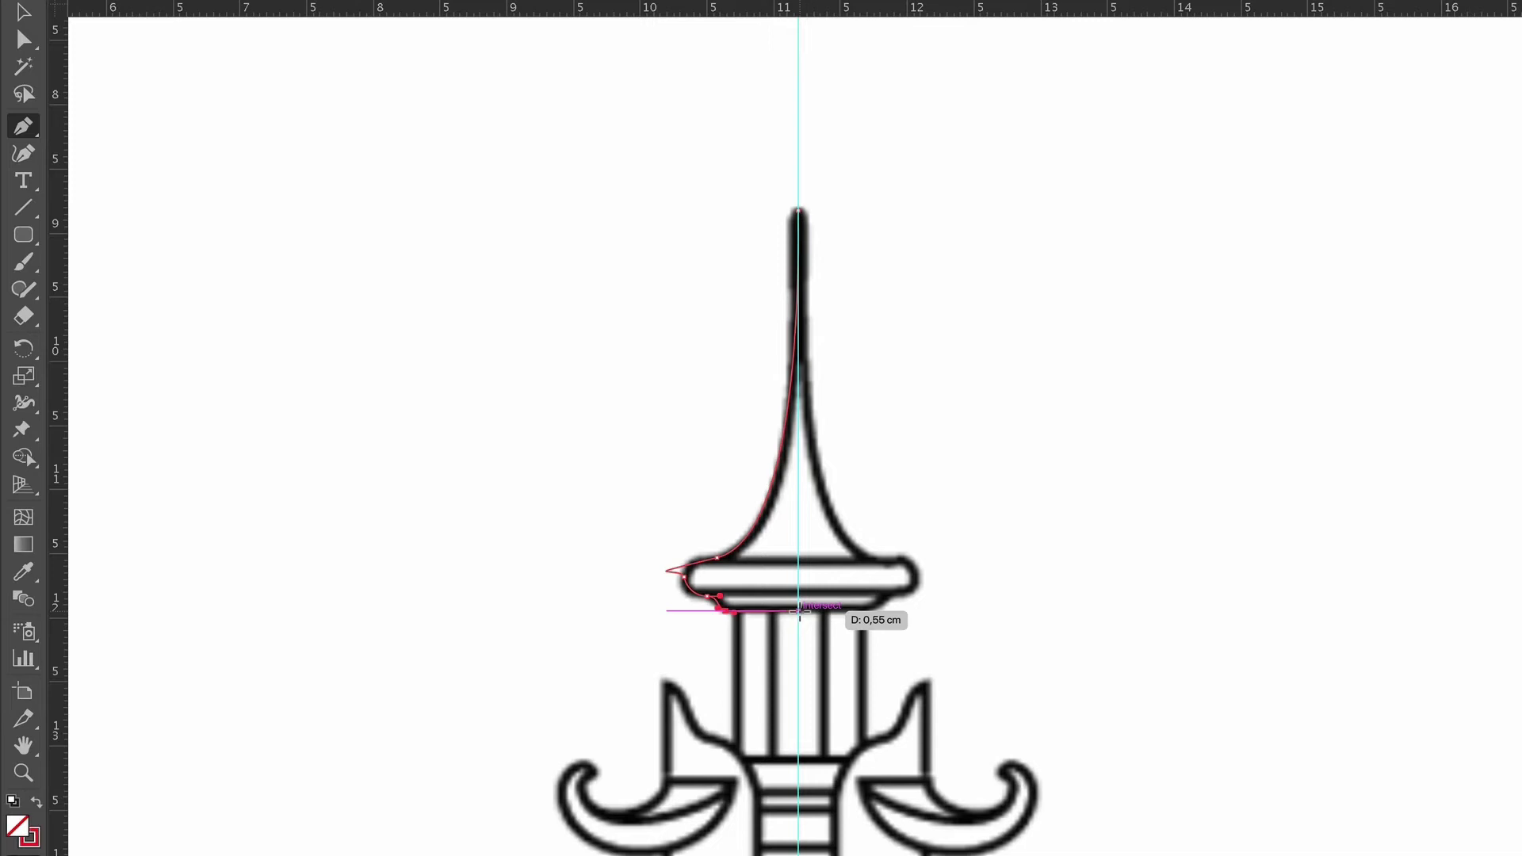
# Collapse the stray handle at the cap's left end and adjust anchors to hug the outline
pyautogui.moveTo(799, 612); pyautogui.dragTo(799, 612)
pyautogui.hotkey('ctrl', '+')
pyautogui.press('a')
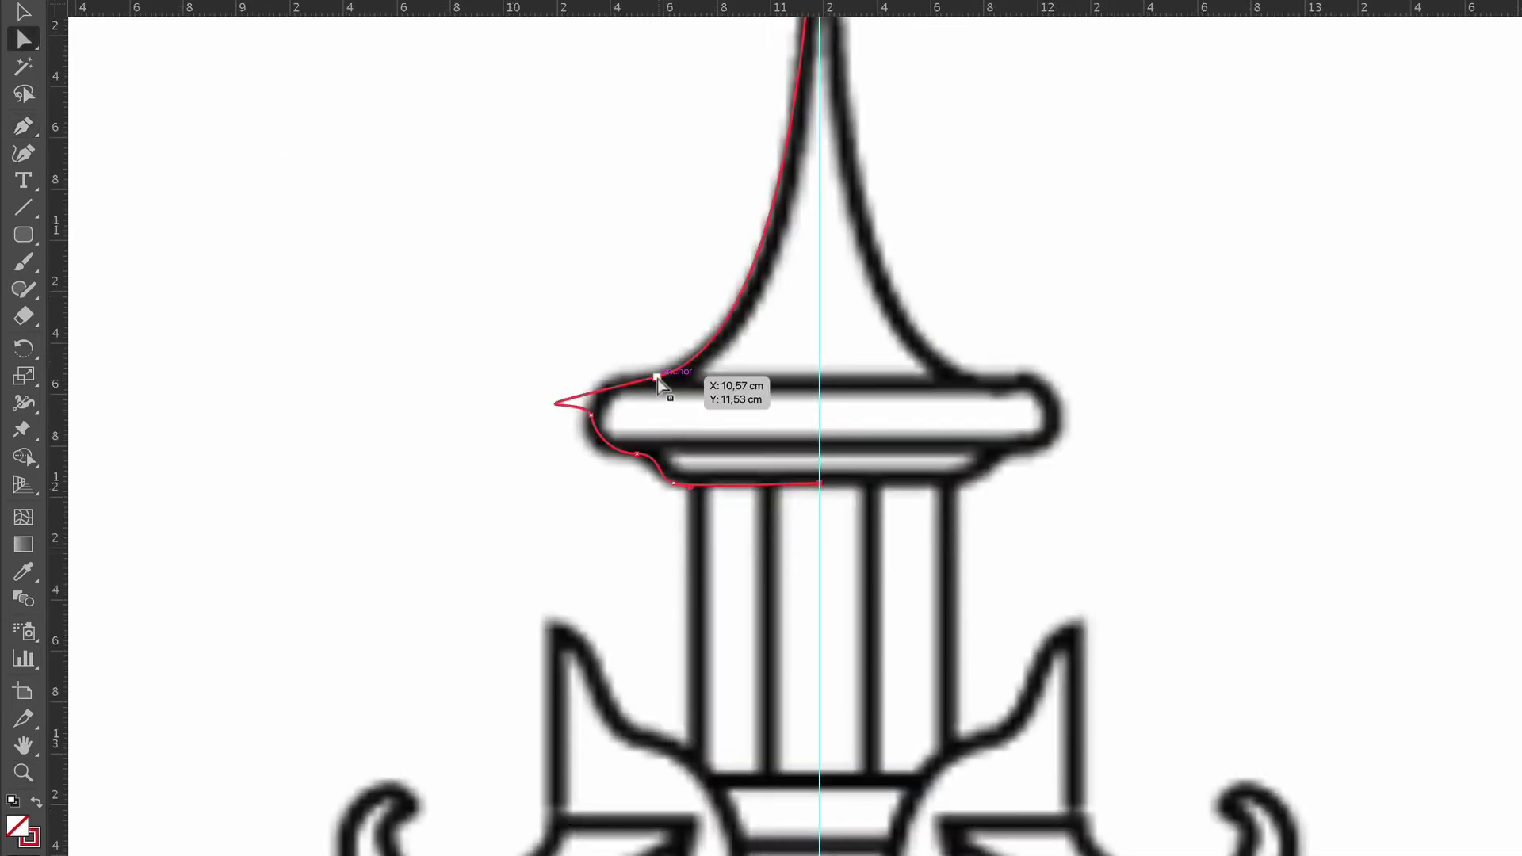
pyautogui.click(650, 377)
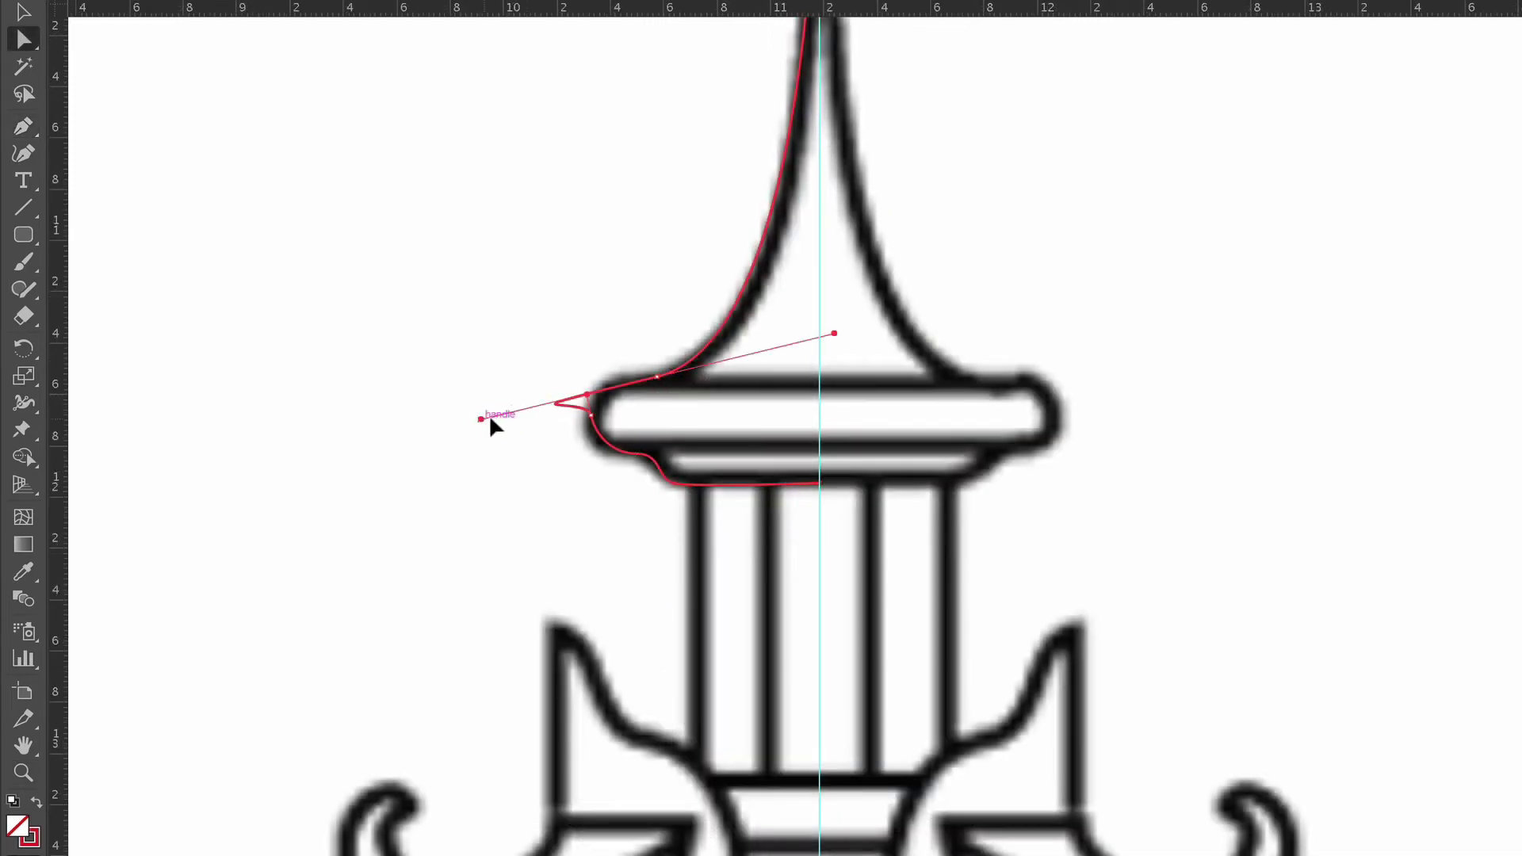
pyautogui.moveTo(481, 419); pyautogui.dragTo(603, 398)
pyautogui.moveTo(834, 333); pyautogui.dragTo(835, 348)
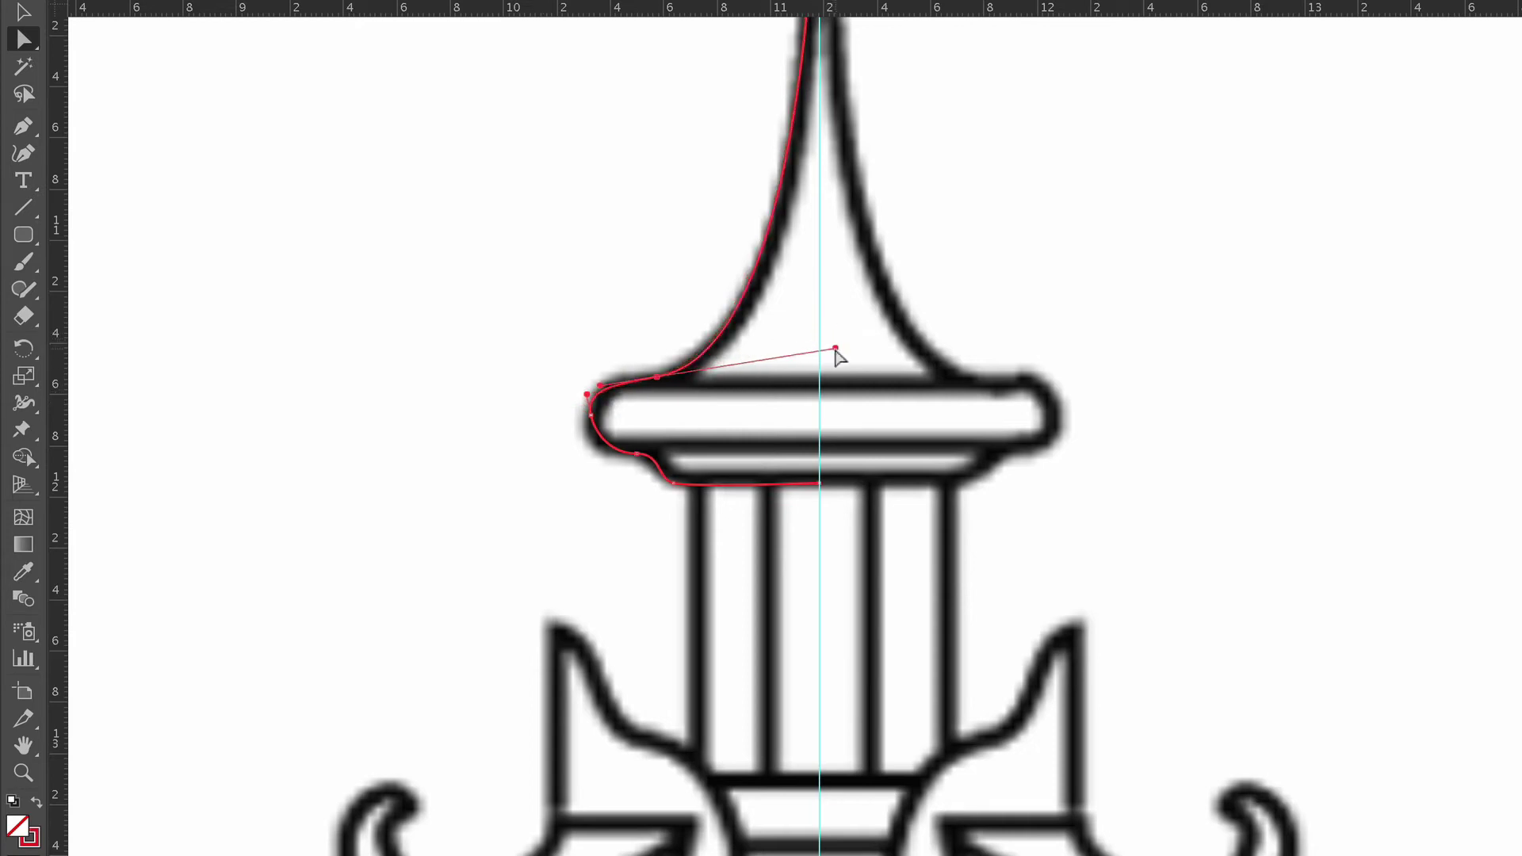
pyautogui.moveTo(591, 414); pyautogui.dragTo(595, 426)
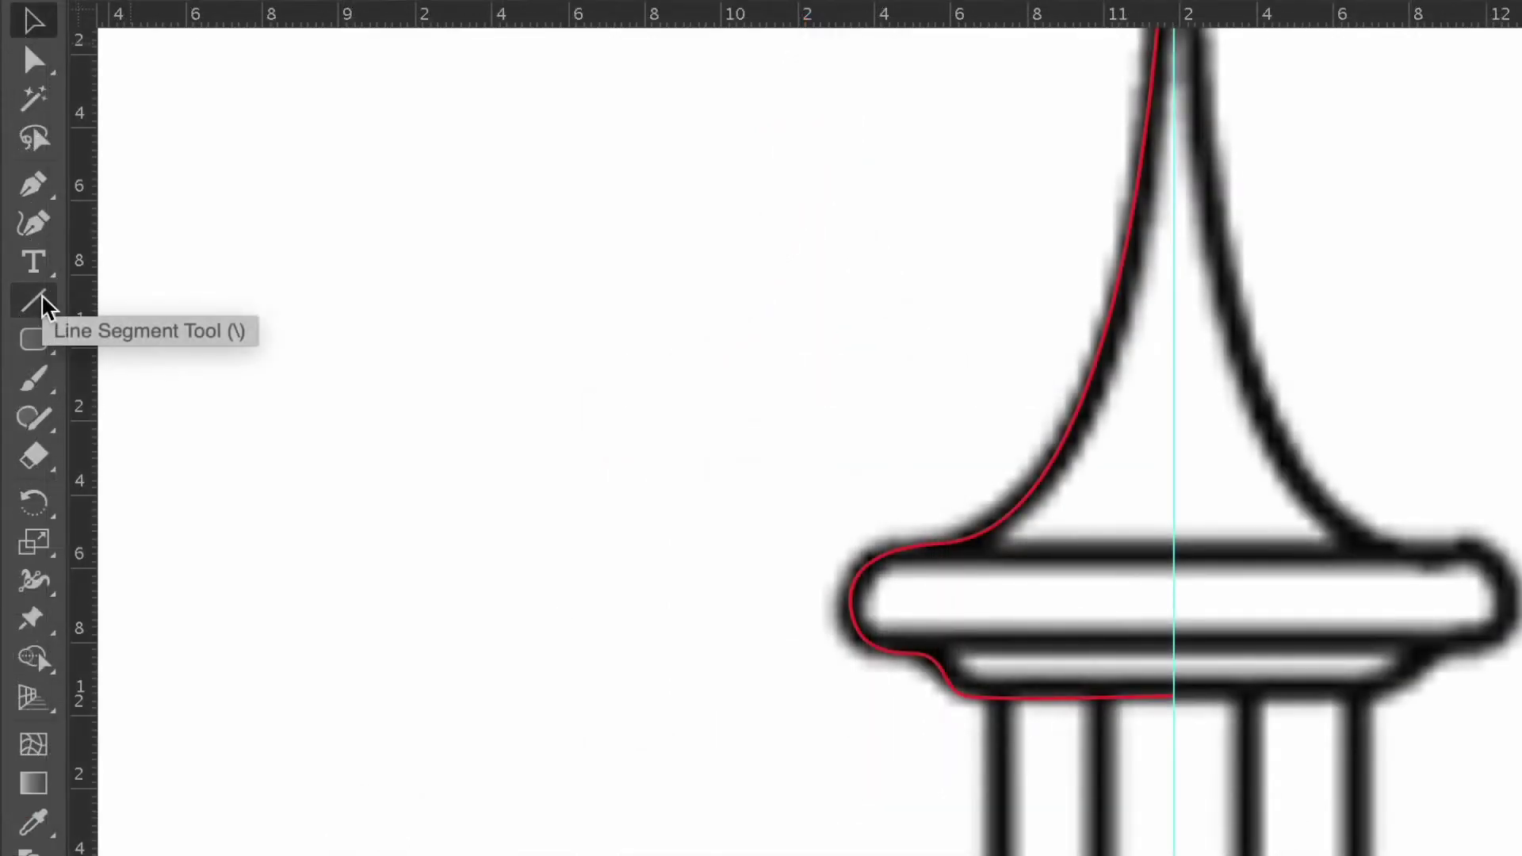
# Draw straight vertical lines down the two left columns and the left spike's outer edge
pyautogui.click(39, 303)
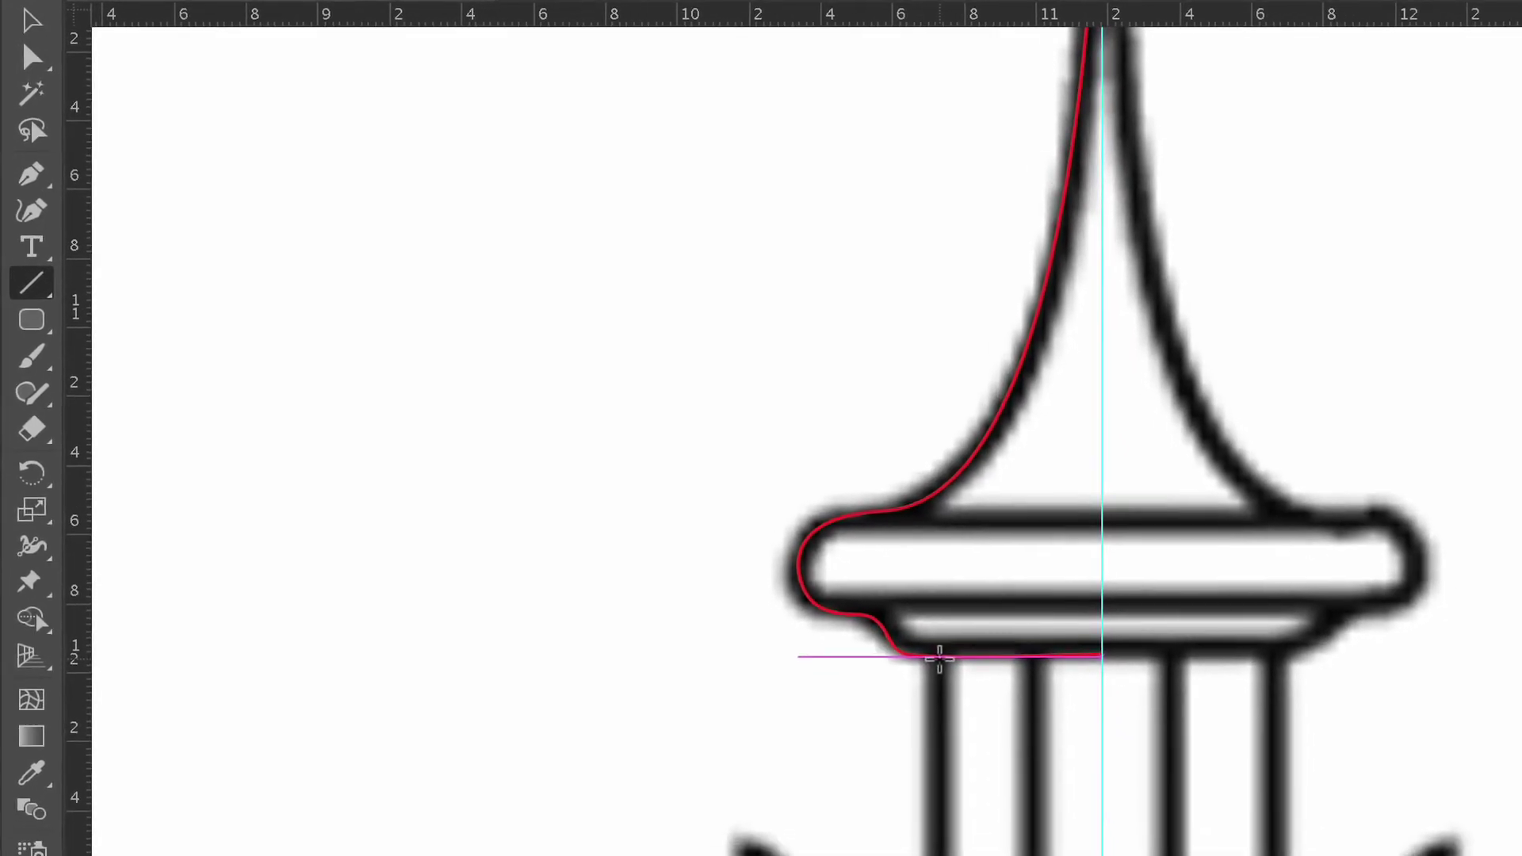
pyautogui.moveTo(1001, 700); pyautogui.dragTo(1000, 754)
pyautogui.moveTo(838, 634); pyautogui.dragTo(837, 855)
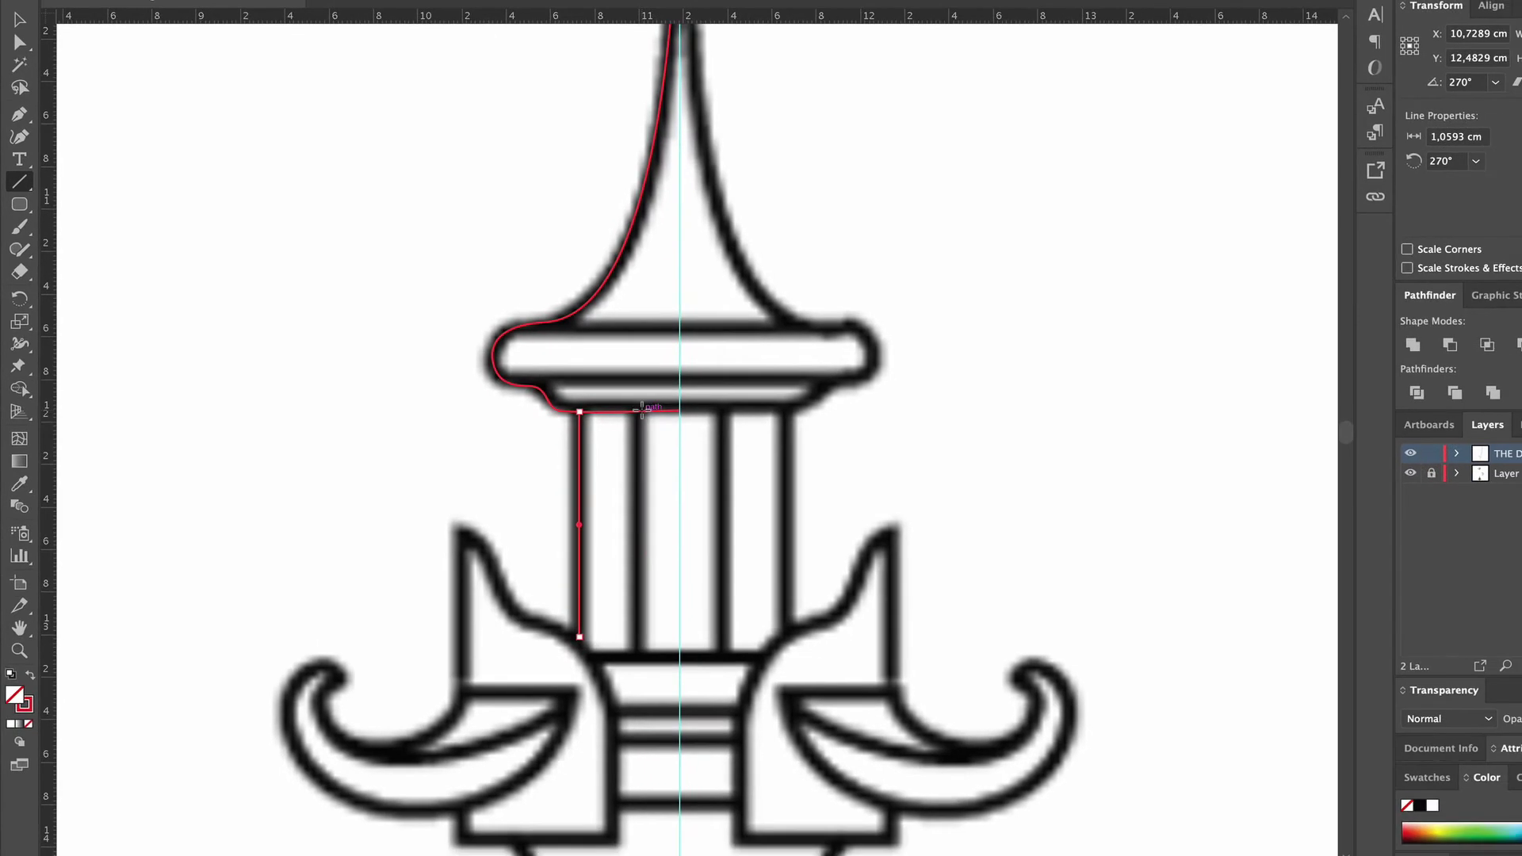
pyautogui.moveTo(701, 449); pyautogui.dragTo(716, 702)
pyautogui.moveTo(656, 641); pyautogui.dragTo(658, 652)
pyautogui.keyDown('ctrl'); pyautogui.click(538, 537); pyautogui.keyUp('ctrl')
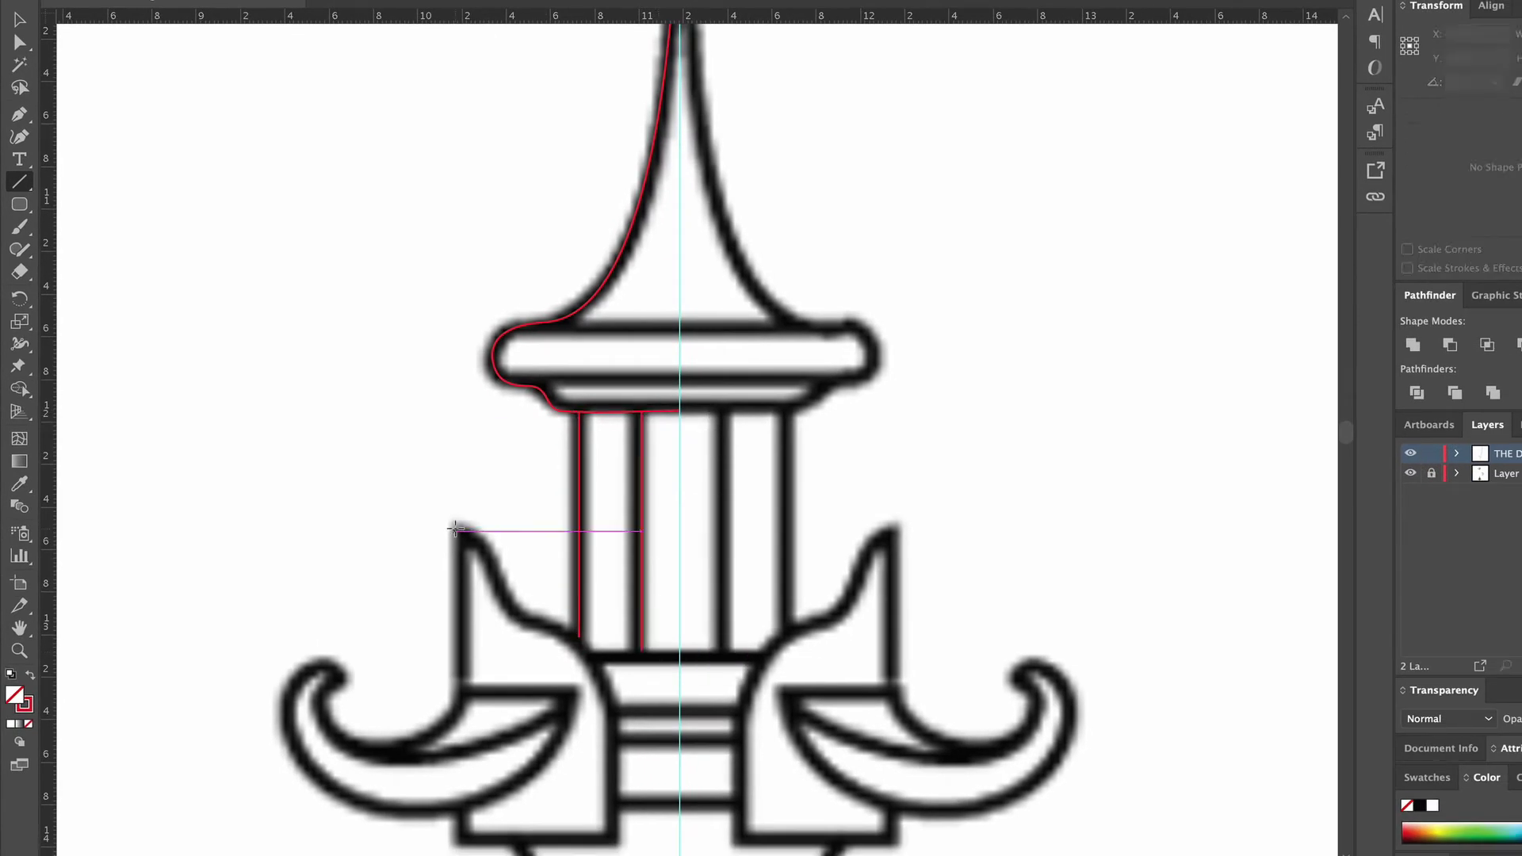
pyautogui.moveTo(456, 527); pyautogui.dragTo(463, 706)
# Pen-trace the left spike's curved edge, the base corners and the left curl's lower curve
pyautogui.moveTo(461, 809); pyautogui.dragTo(463, 837)
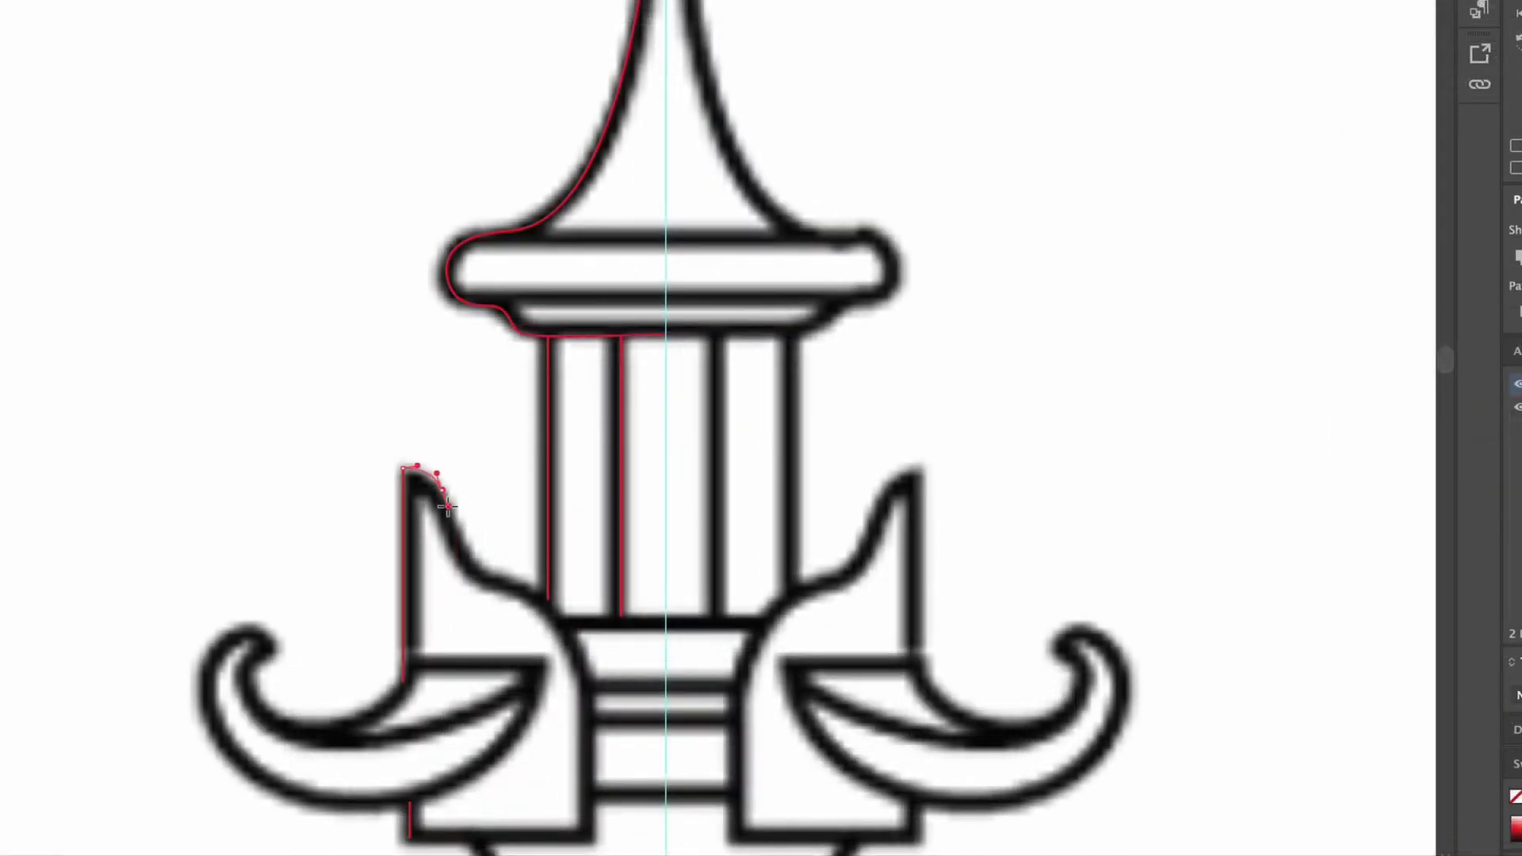
pyautogui.moveTo(492, 561)
pyautogui.mouseDown()
pyautogui.moveTo(517, 614)
pyautogui.moveTo(489, 579)
pyautogui.moveTo(583, 646)
pyautogui.moveTo(603, 771)
pyautogui.mouseUp()
pyautogui.click(596, 839)
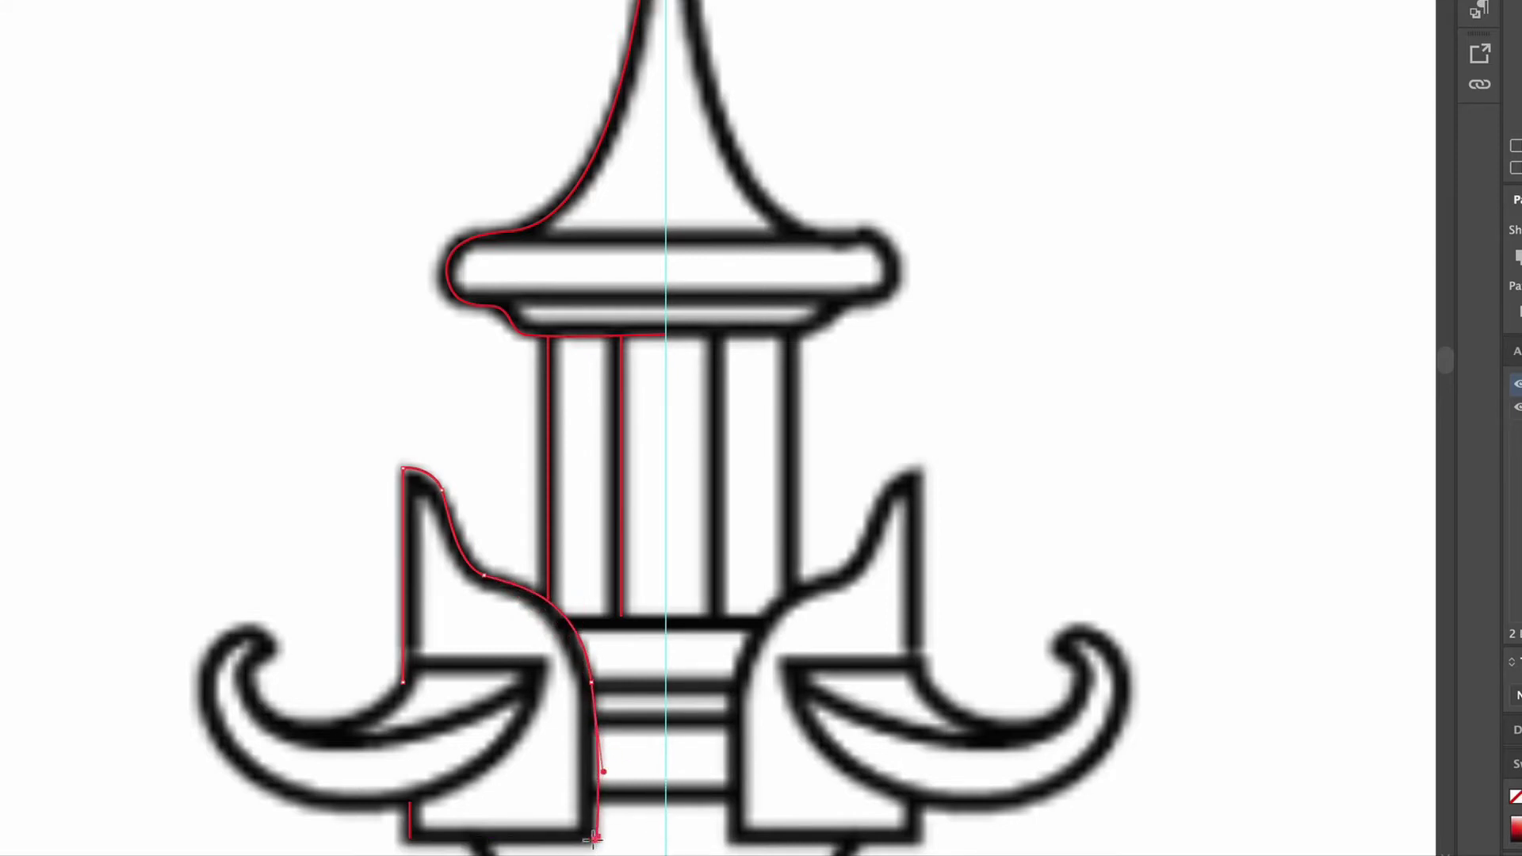
pyautogui.click(409, 839)
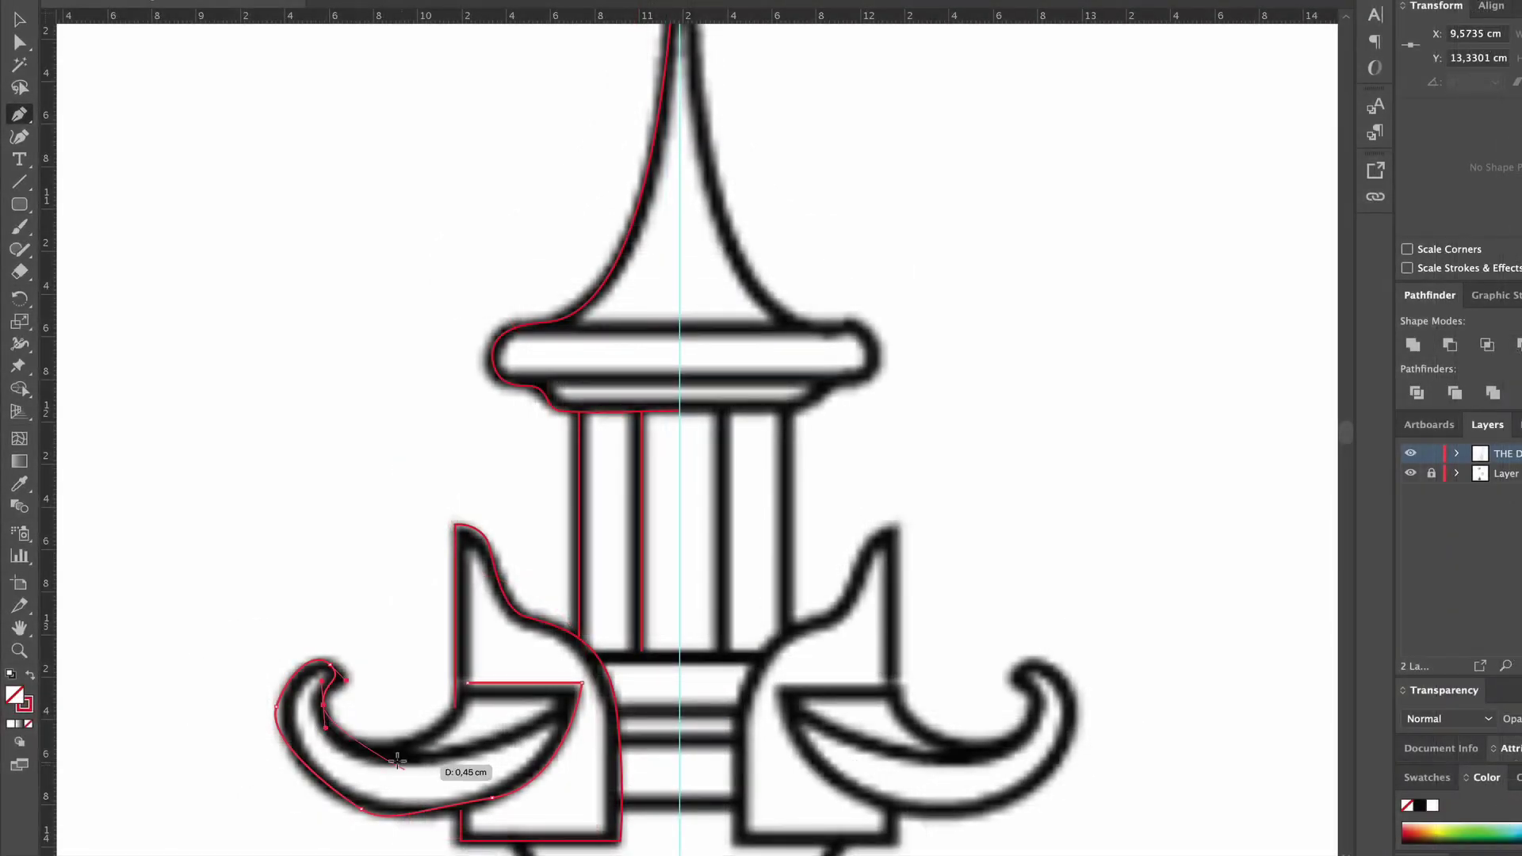
pyautogui.moveTo(395, 761); pyautogui.dragTo(448, 758)
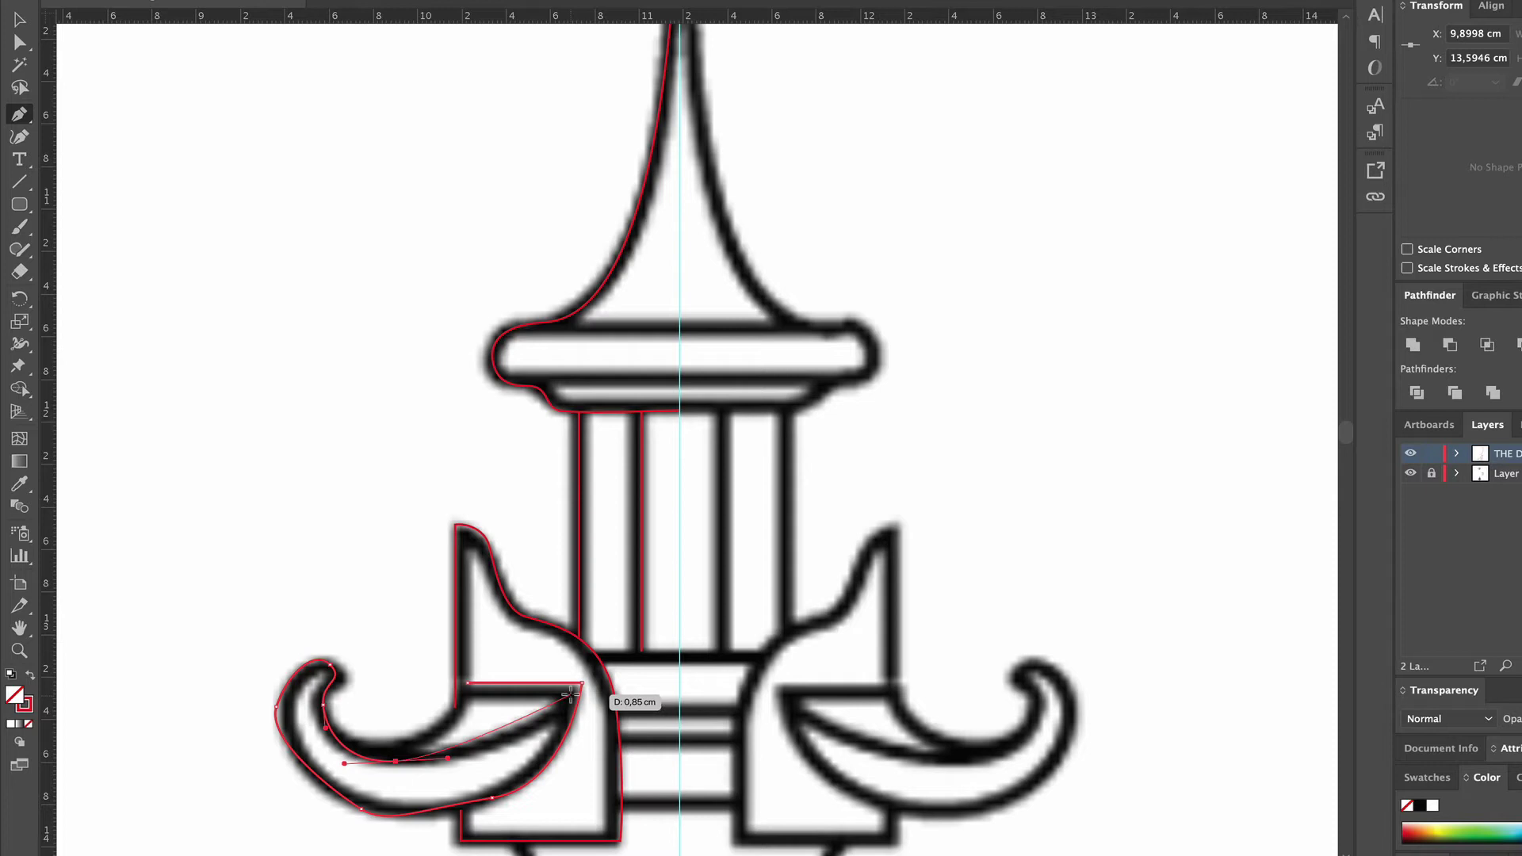
pyautogui.moveTo(570, 695); pyautogui.dragTo(592, 650)
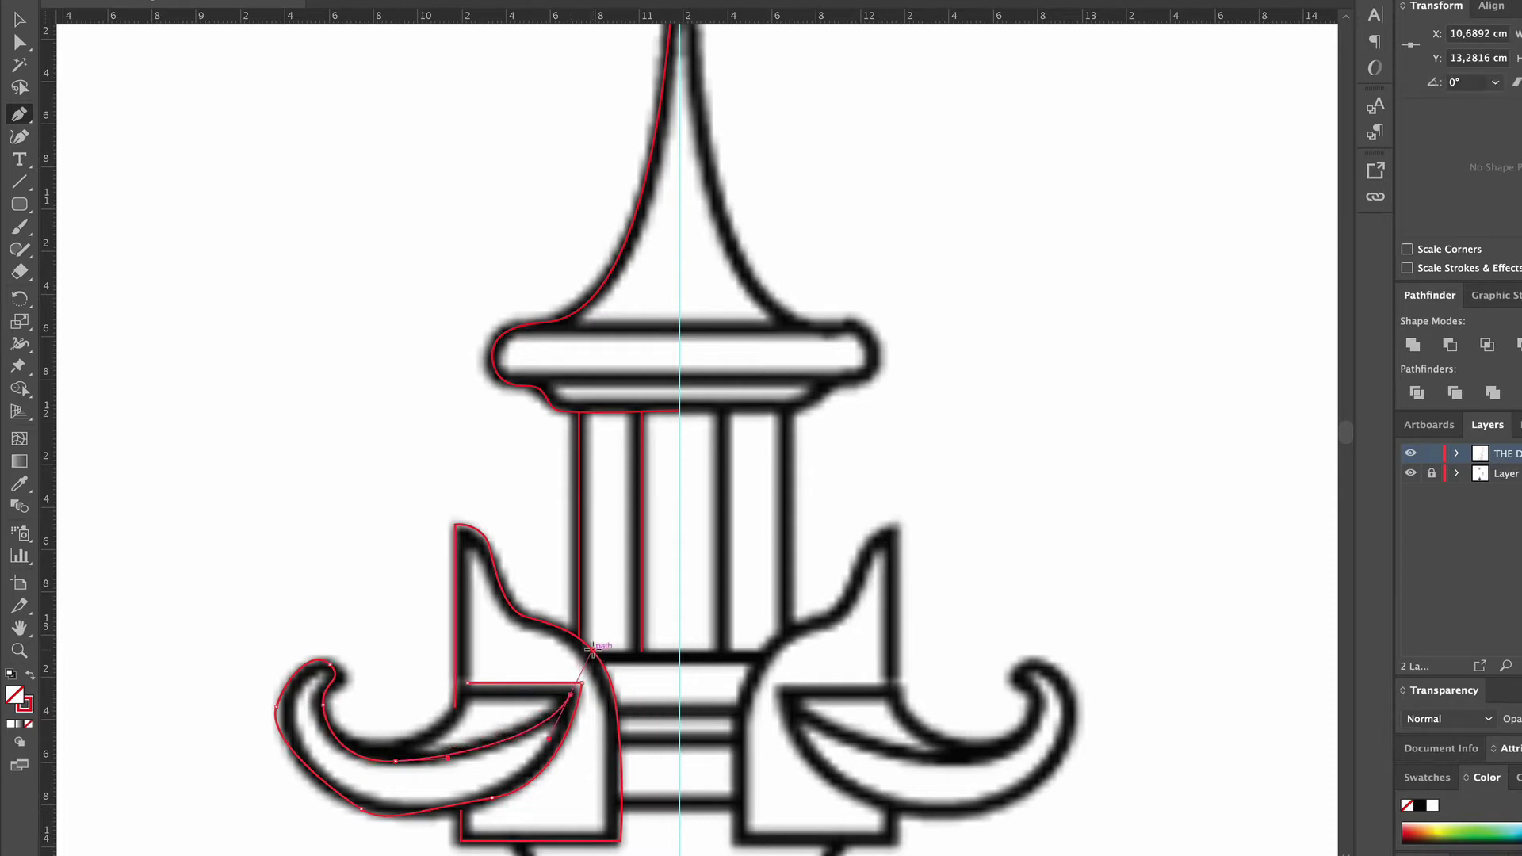
# Nudge the curl's outer, tip and lower anchors so the path fits the wing outline
pyautogui.press('a')
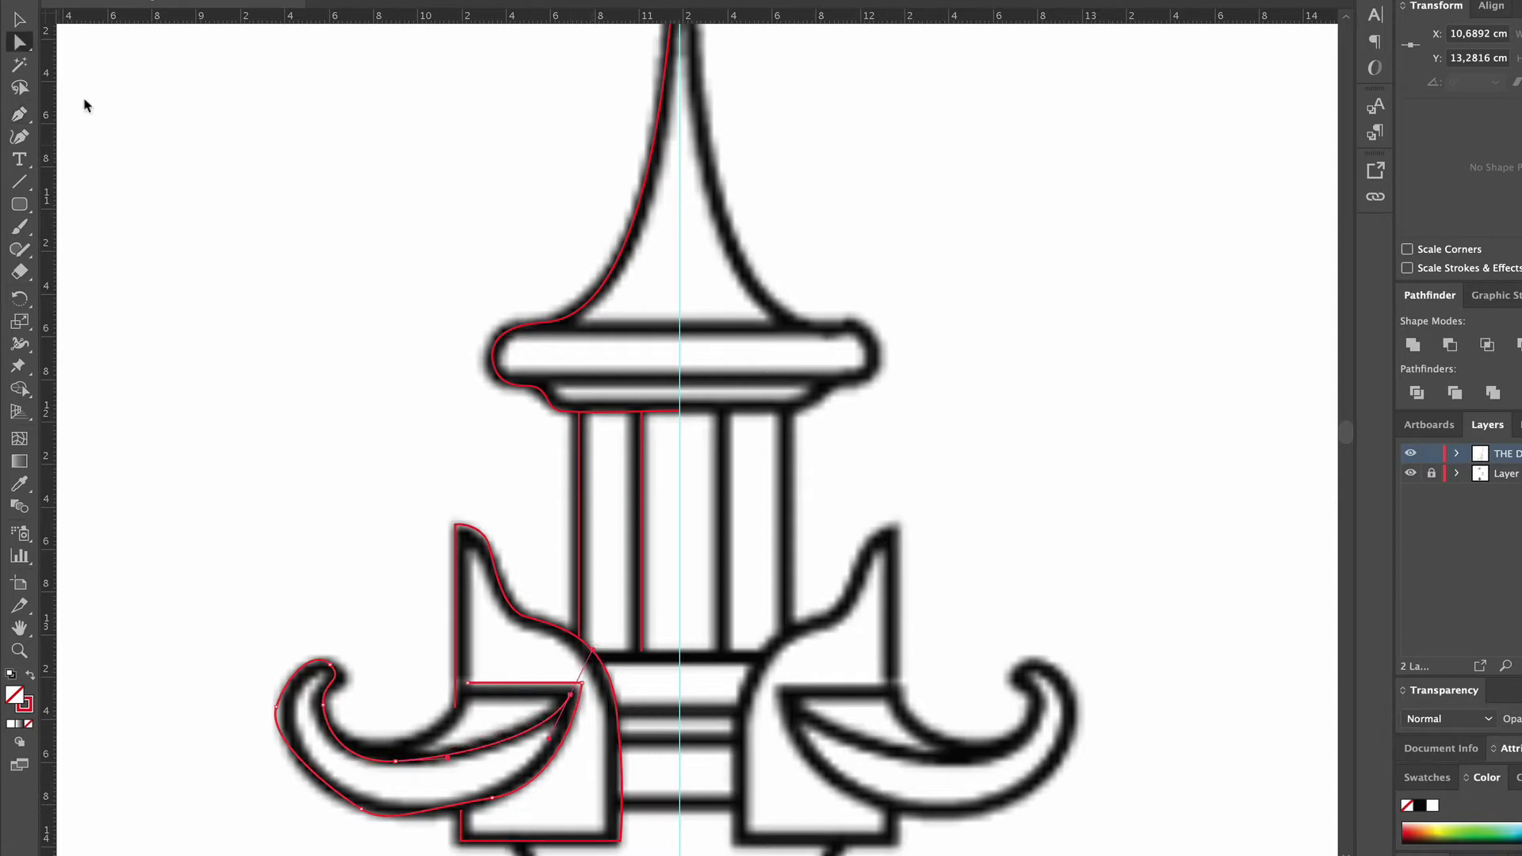
pyautogui.click(276, 704)
pyautogui.moveTo(279, 708); pyautogui.dragTo(285, 763)
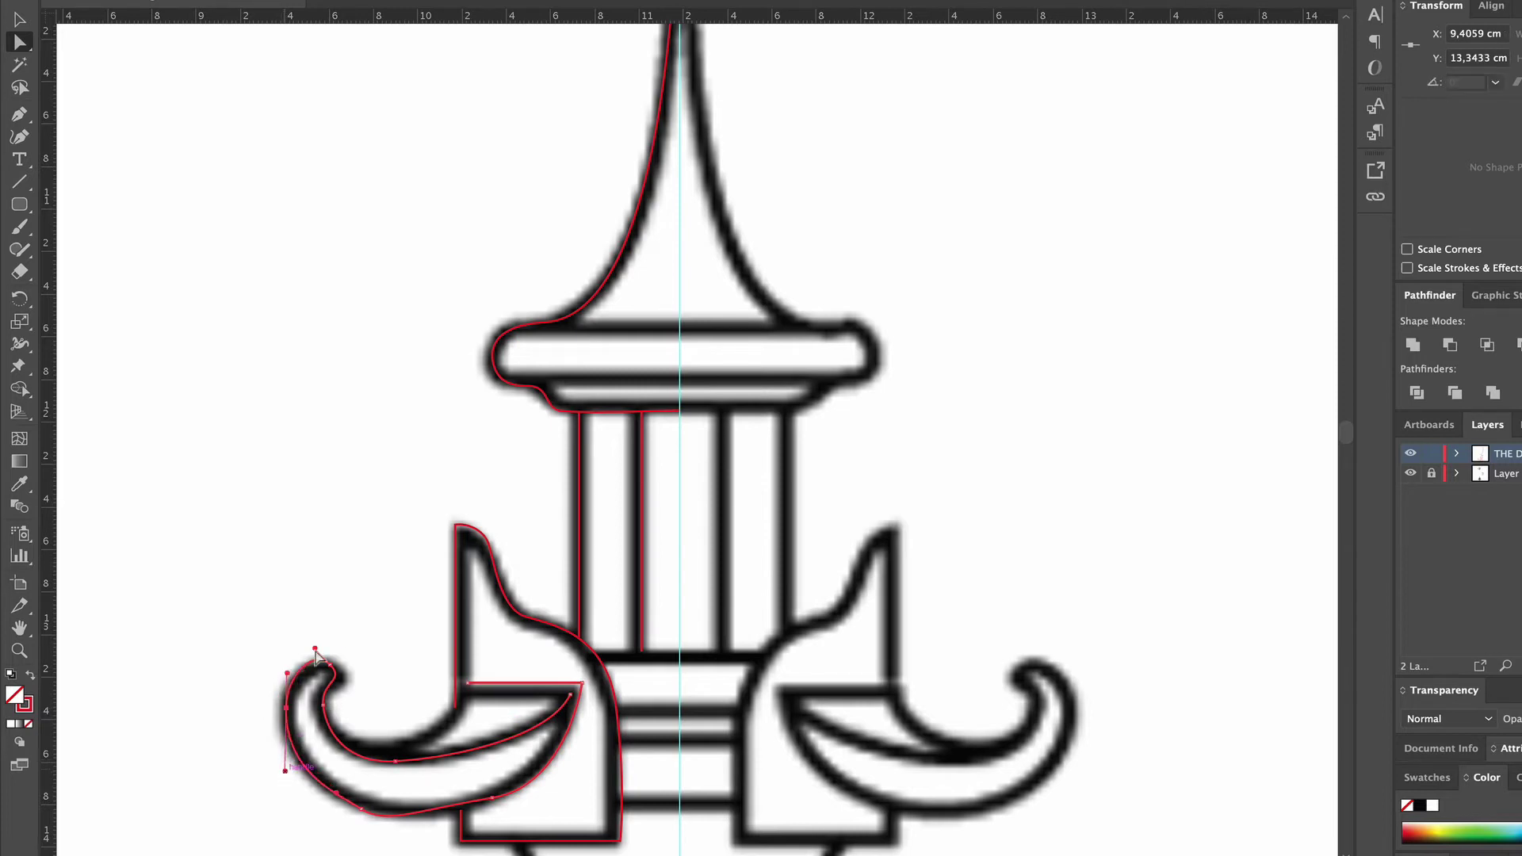
pyautogui.click(332, 671)
pyautogui.moveTo(399, 762); pyautogui.dragTo(406, 764)
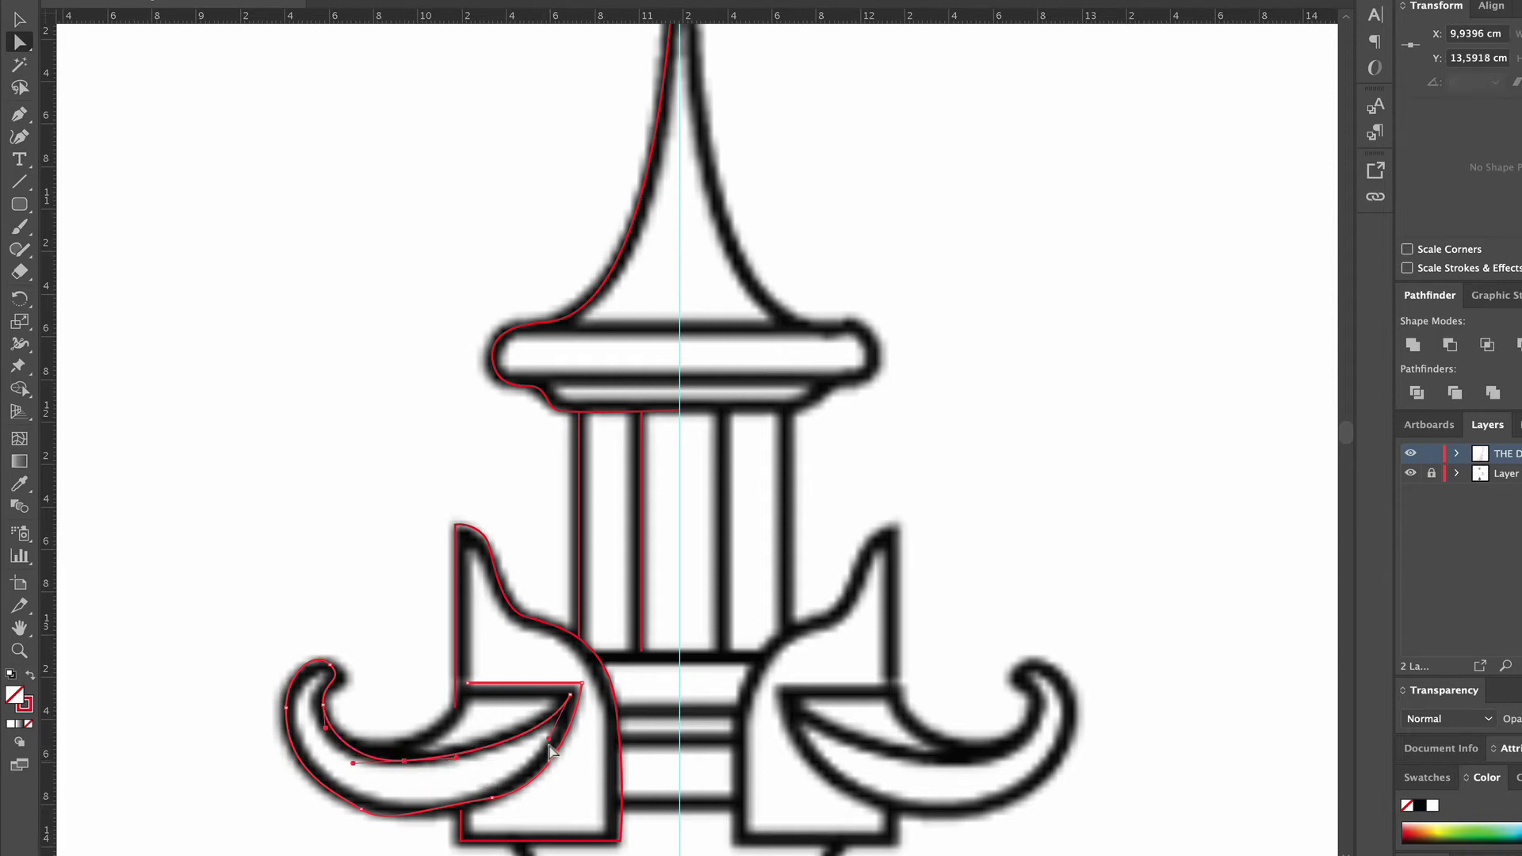
pyautogui.click(579, 685)
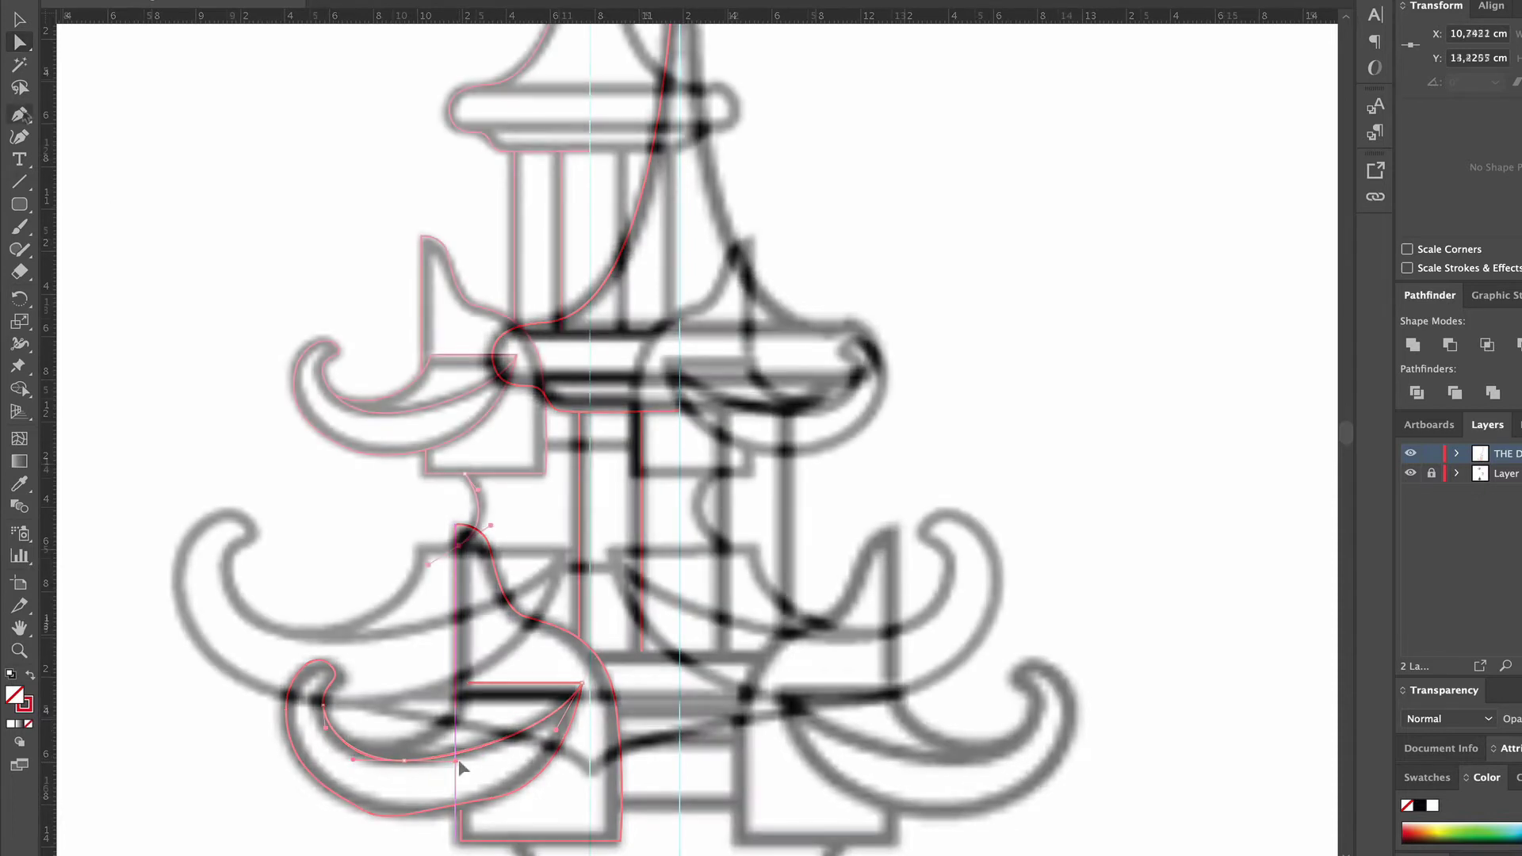
# Pen-trace the lower wing's bottom, the lower curl and its inner edge back to the corner
pyautogui.moveTo(460, 545); pyautogui.dragTo(419, 546)
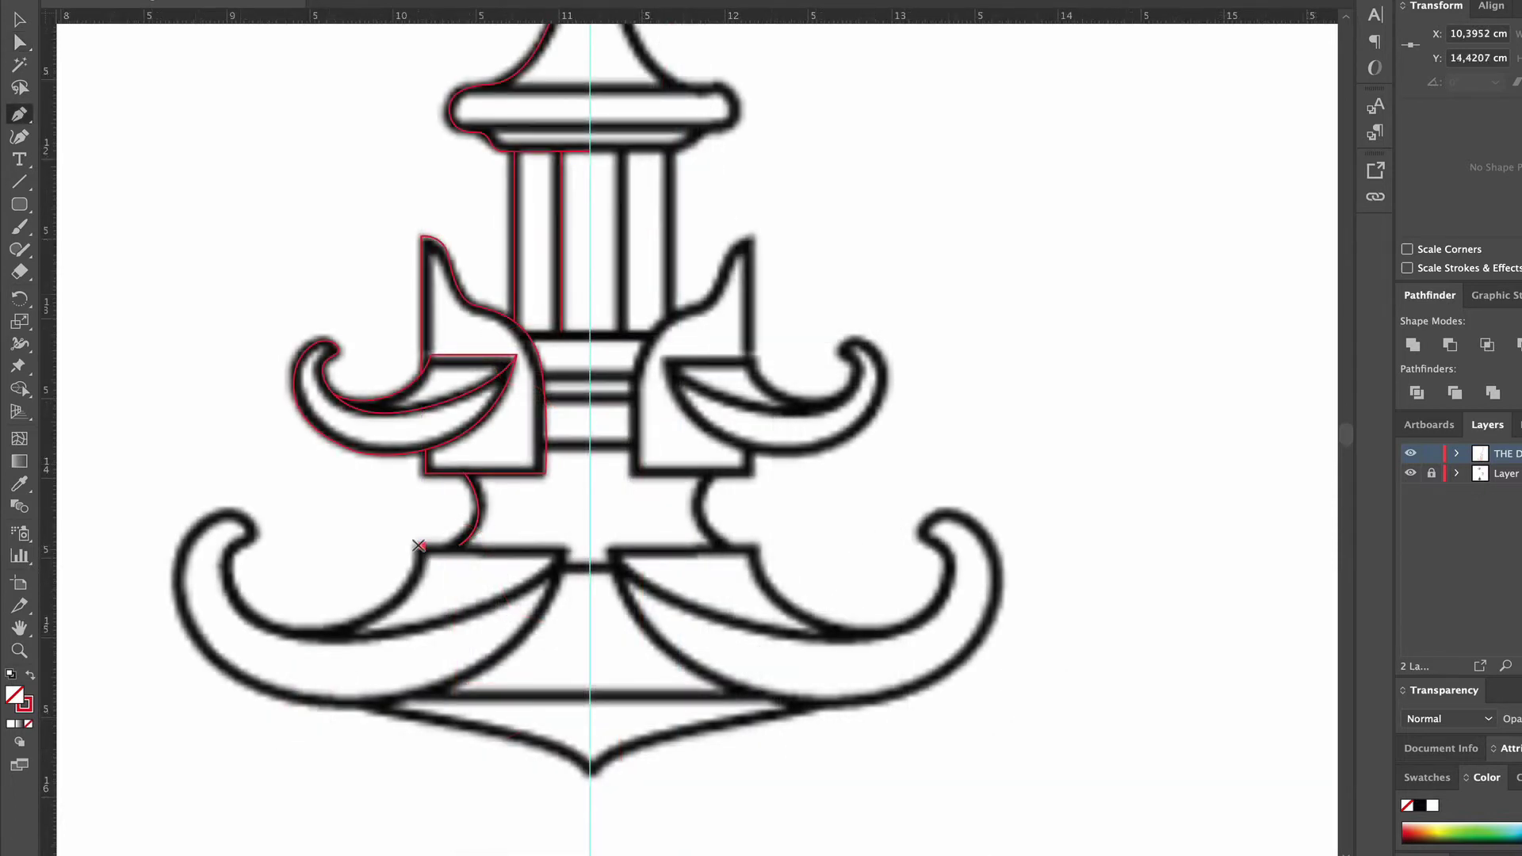
pyautogui.click(571, 546)
pyautogui.moveTo(405, 696); pyautogui.dragTo(258, 720)
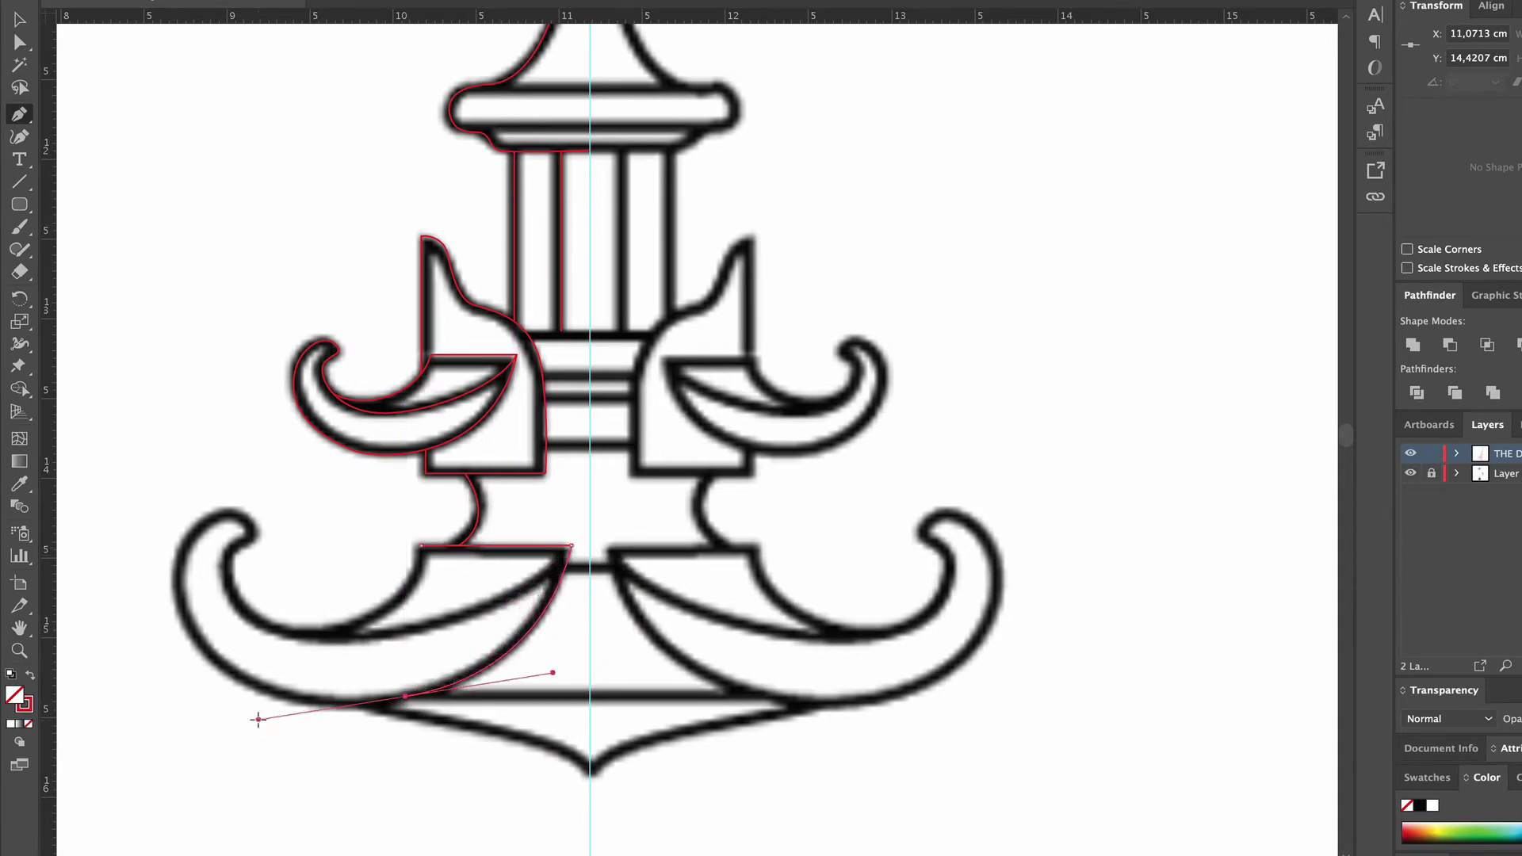
pyautogui.moveTo(175, 573); pyautogui.dragTo(177, 482)
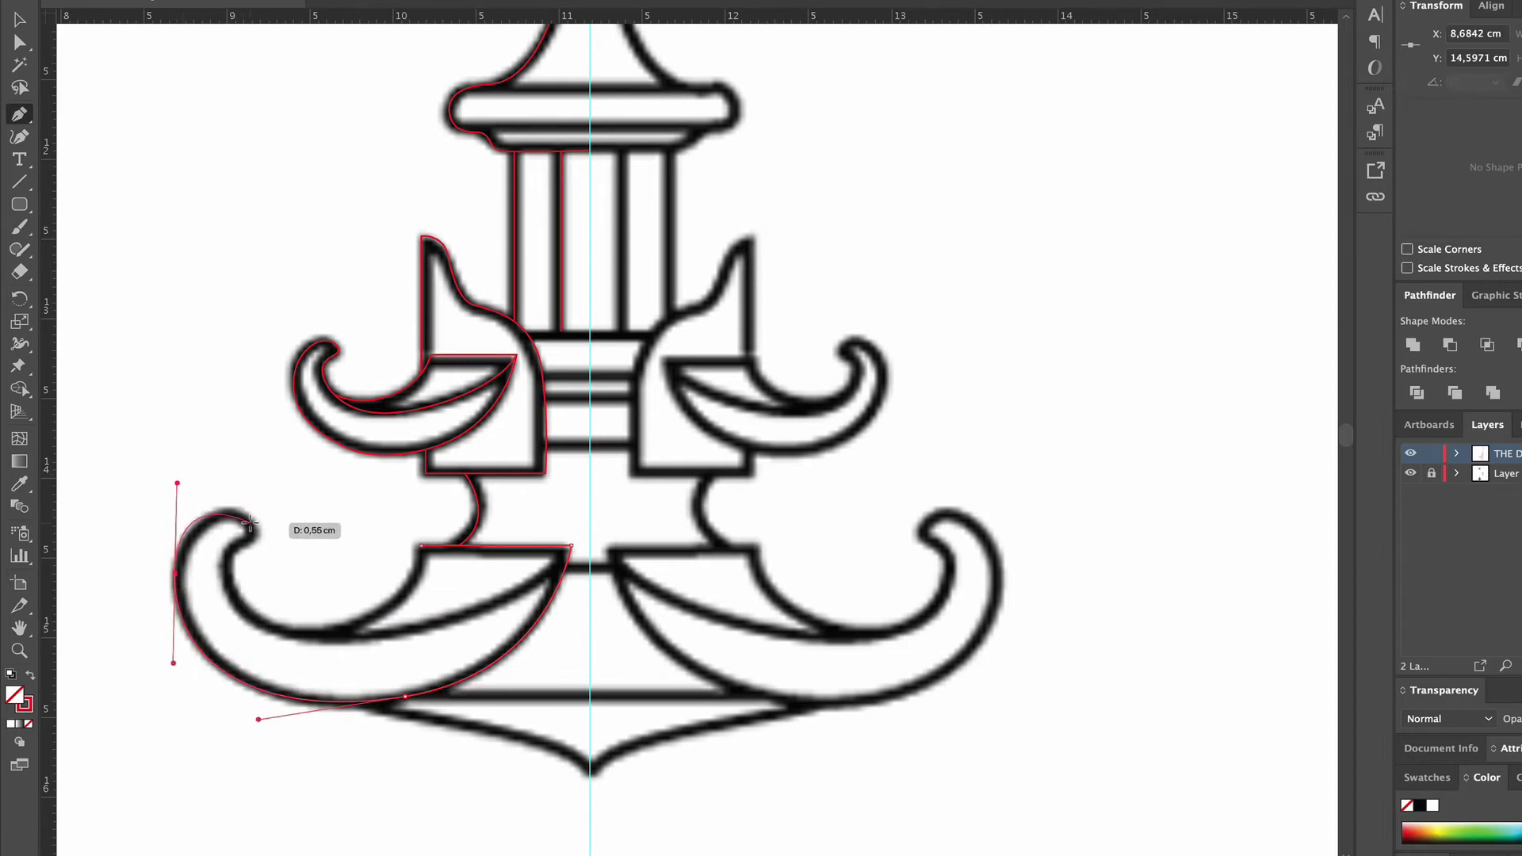
pyautogui.moveTo(253, 522); pyautogui.dragTo(234, 572)
pyautogui.moveTo(326, 646); pyautogui.dragTo(428, 633)
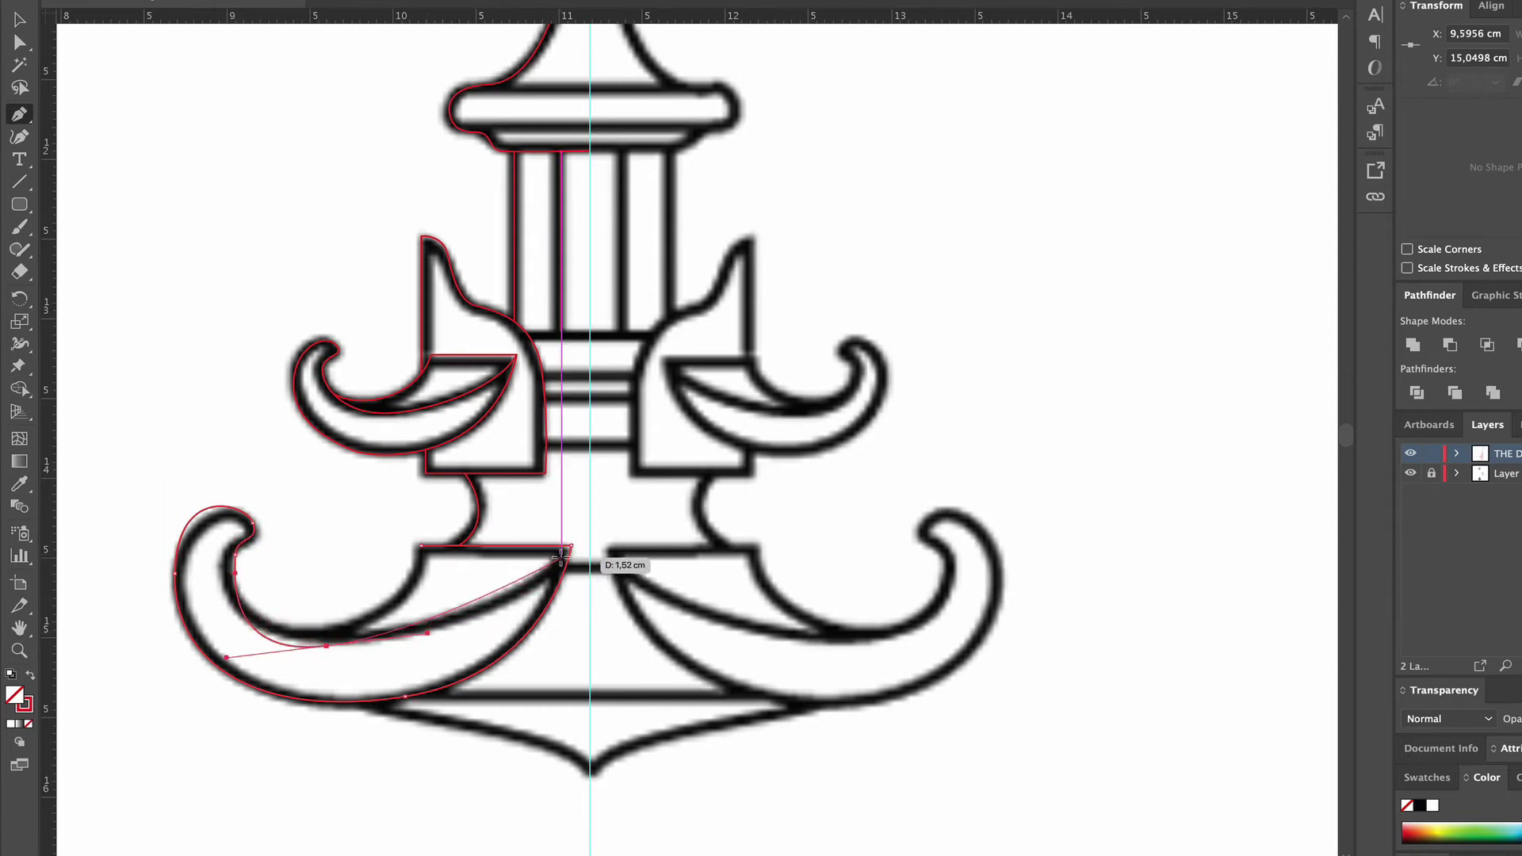
pyautogui.moveTo(561, 558); pyautogui.dragTo(576, 523)
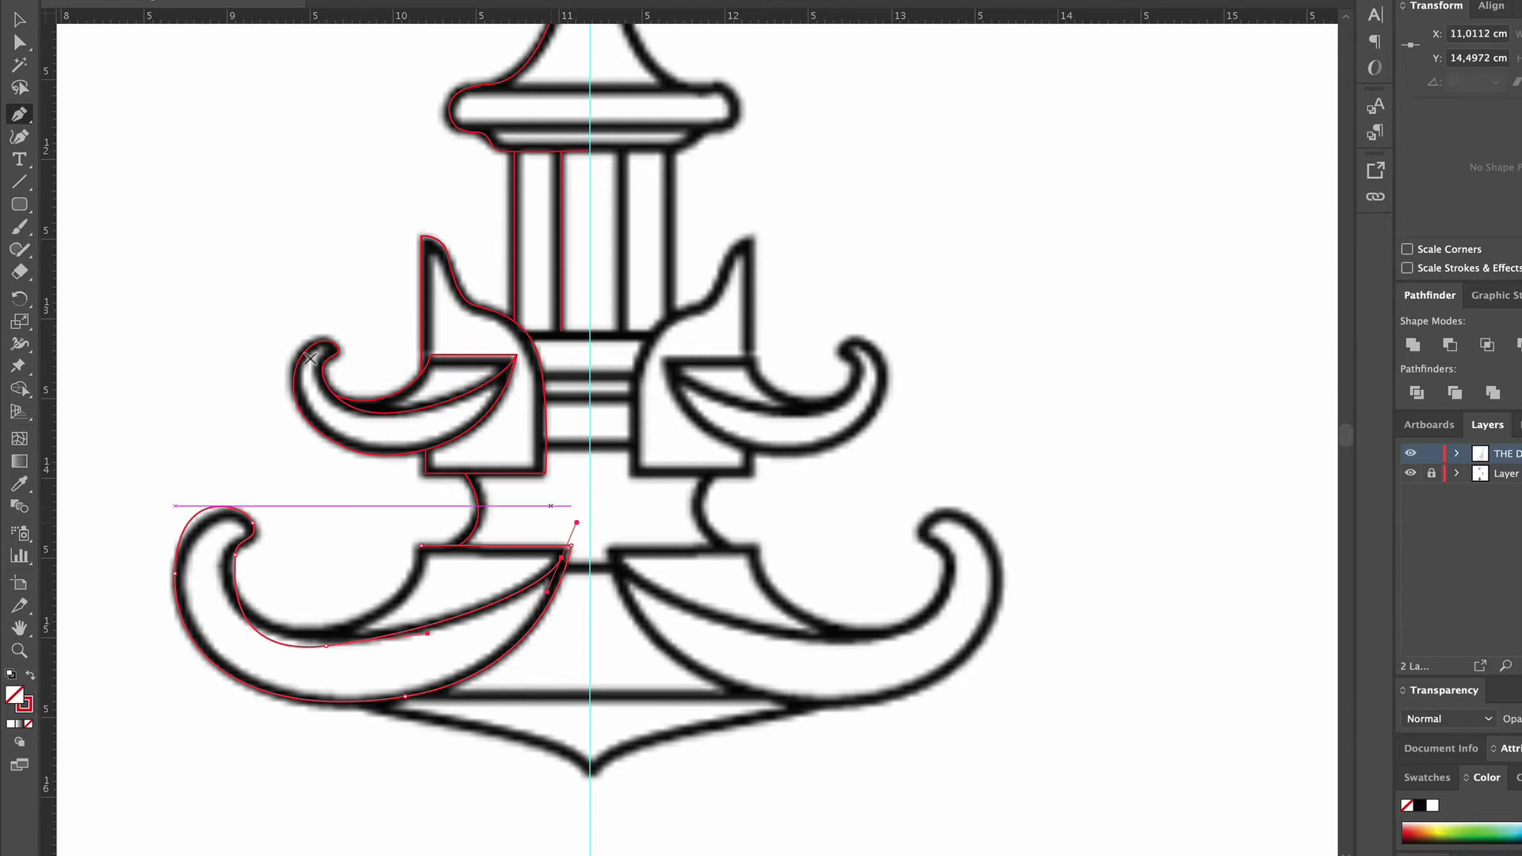
# Adjust the lower wing's corner anchor, inner curve handles and curl tip to fit the artwork
pyautogui.press('a')
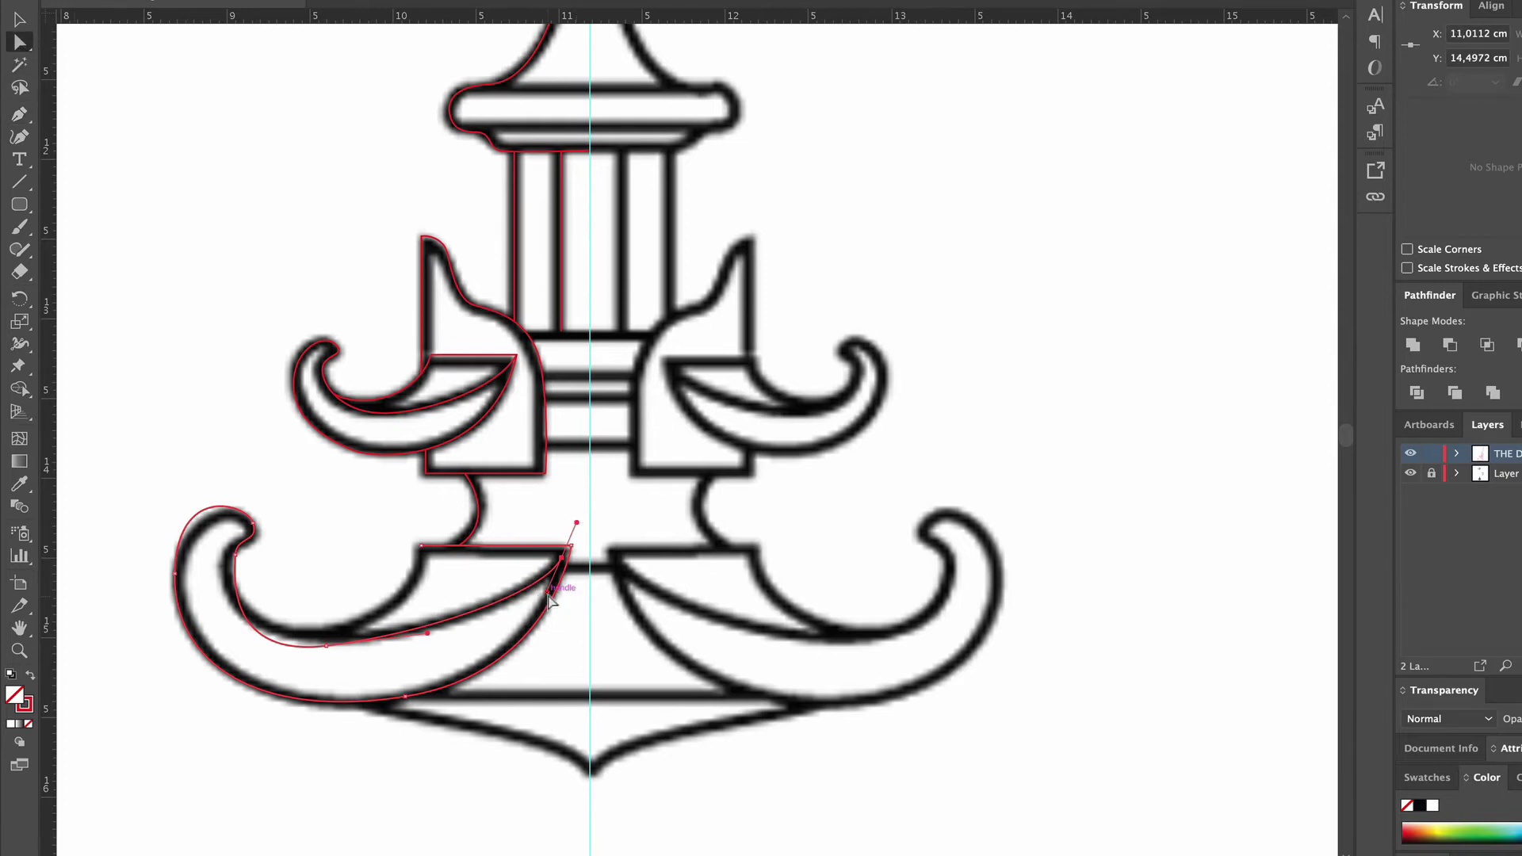
pyautogui.moveTo(547, 600); pyautogui.dragTo(535, 613)
pyautogui.click(563, 559)
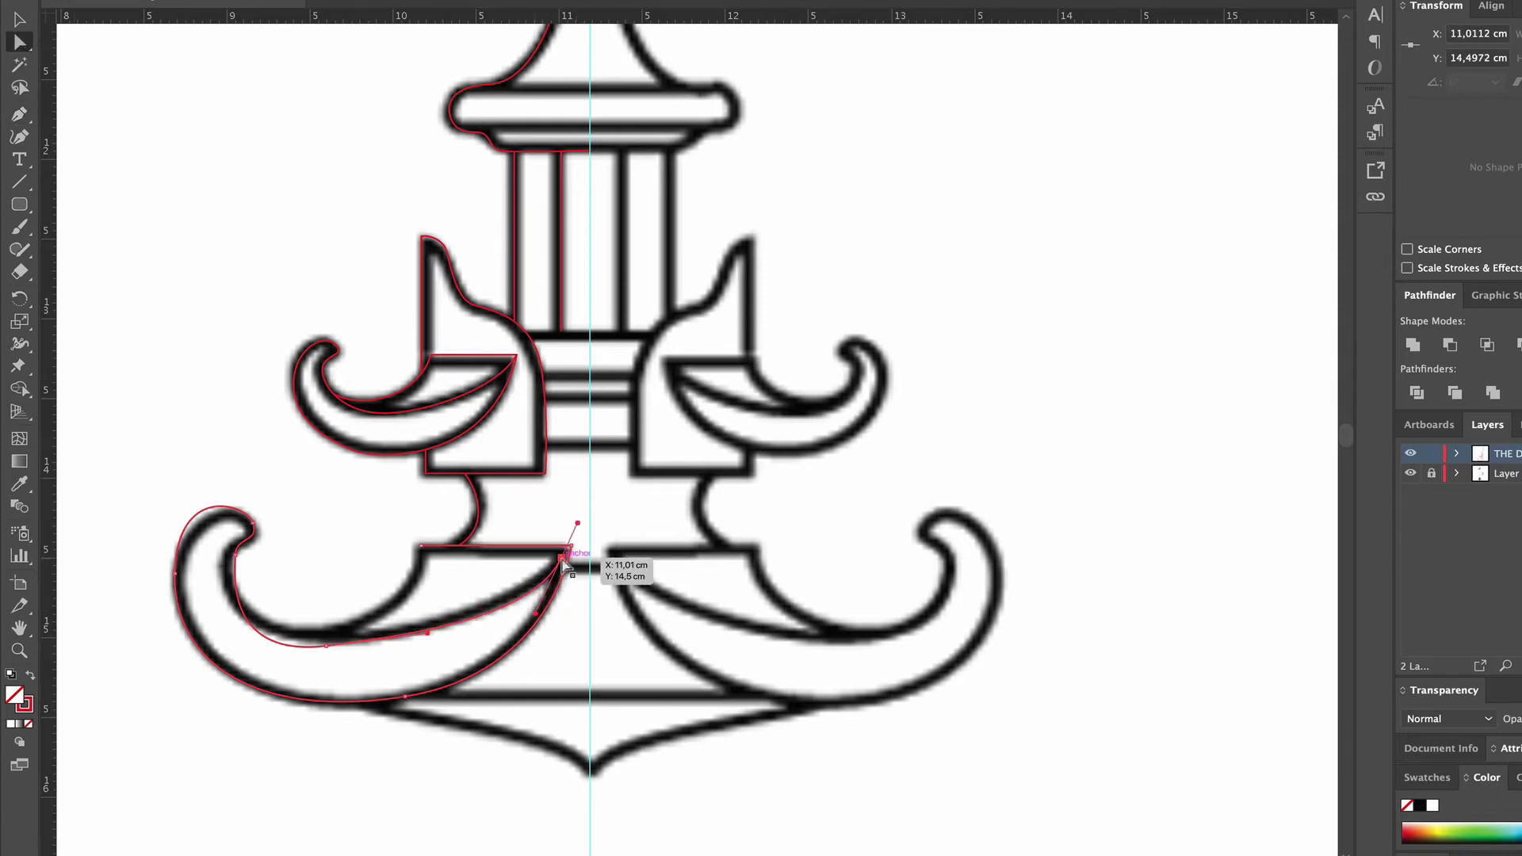
pyautogui.moveTo(565, 555); pyautogui.dragTo(571, 546)
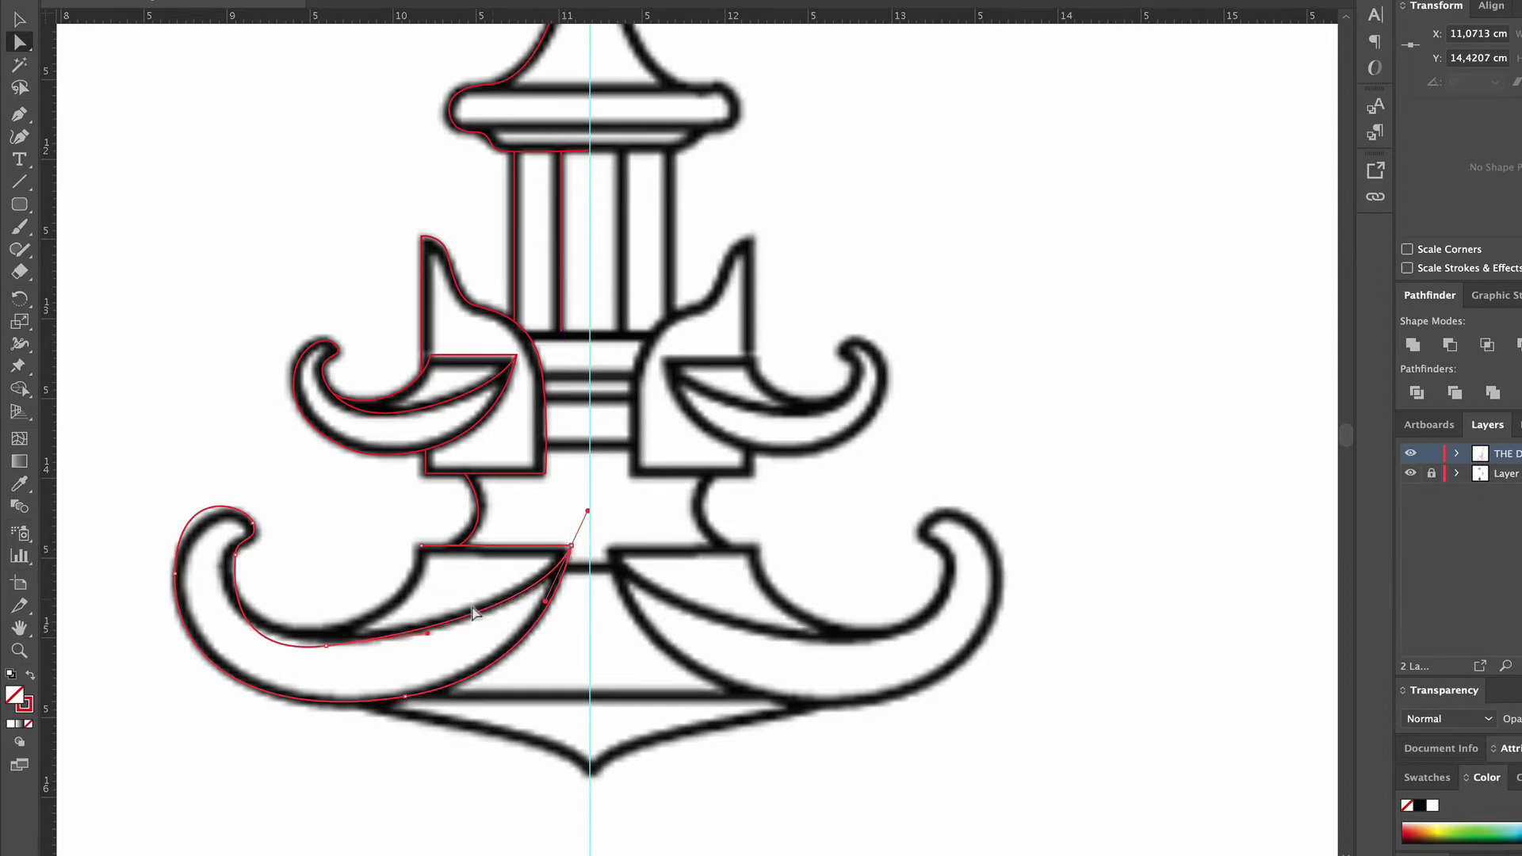
pyautogui.click(326, 646)
pyautogui.moveTo(227, 657); pyautogui.dragTo(217, 639)
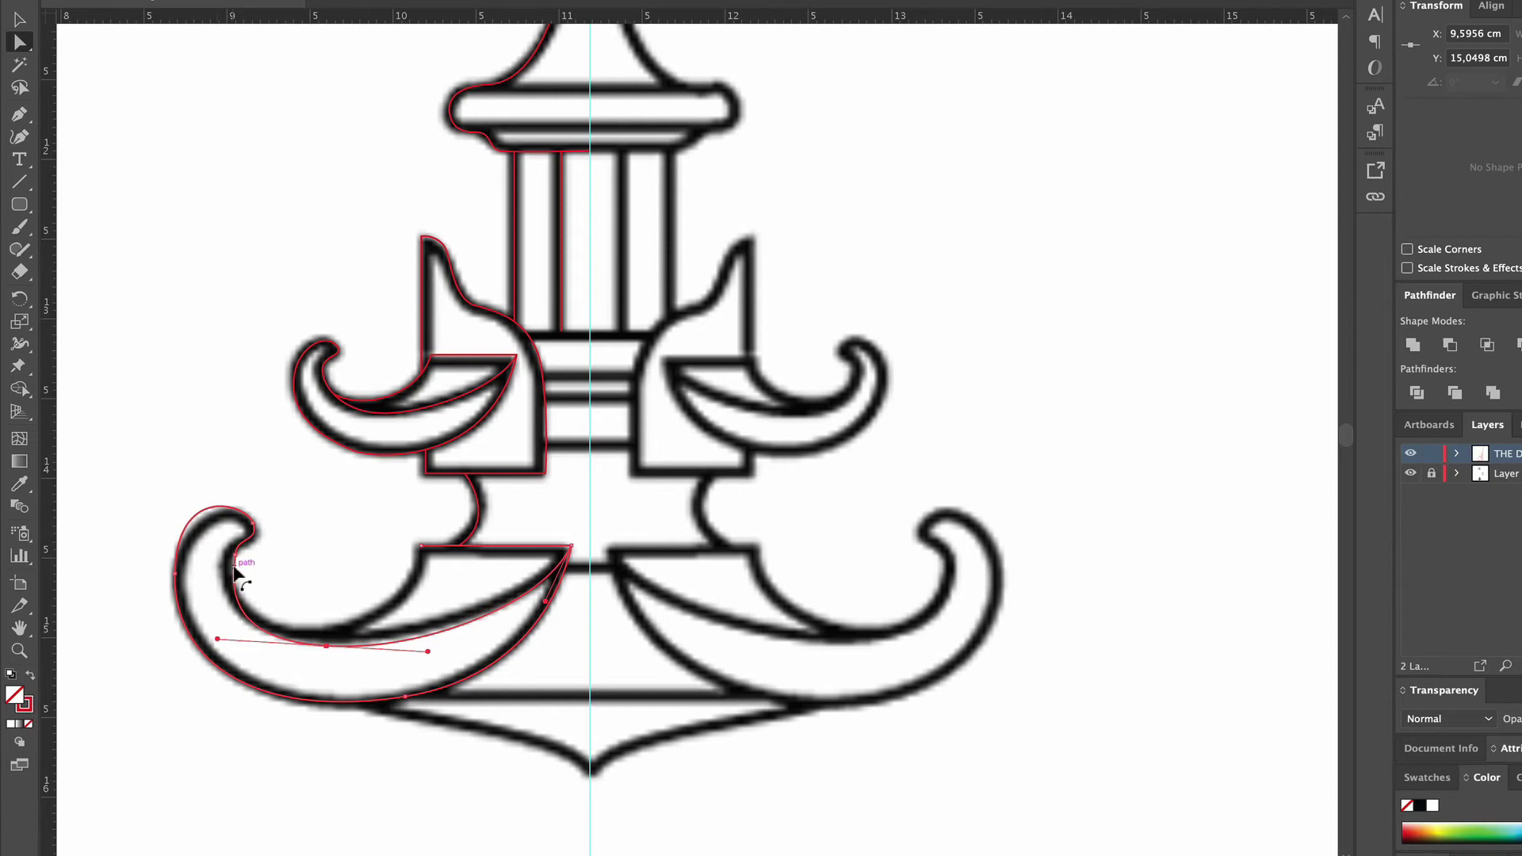
pyautogui.moveTo(236, 573); pyautogui.dragTo(252, 525)
pyautogui.click(252, 525)
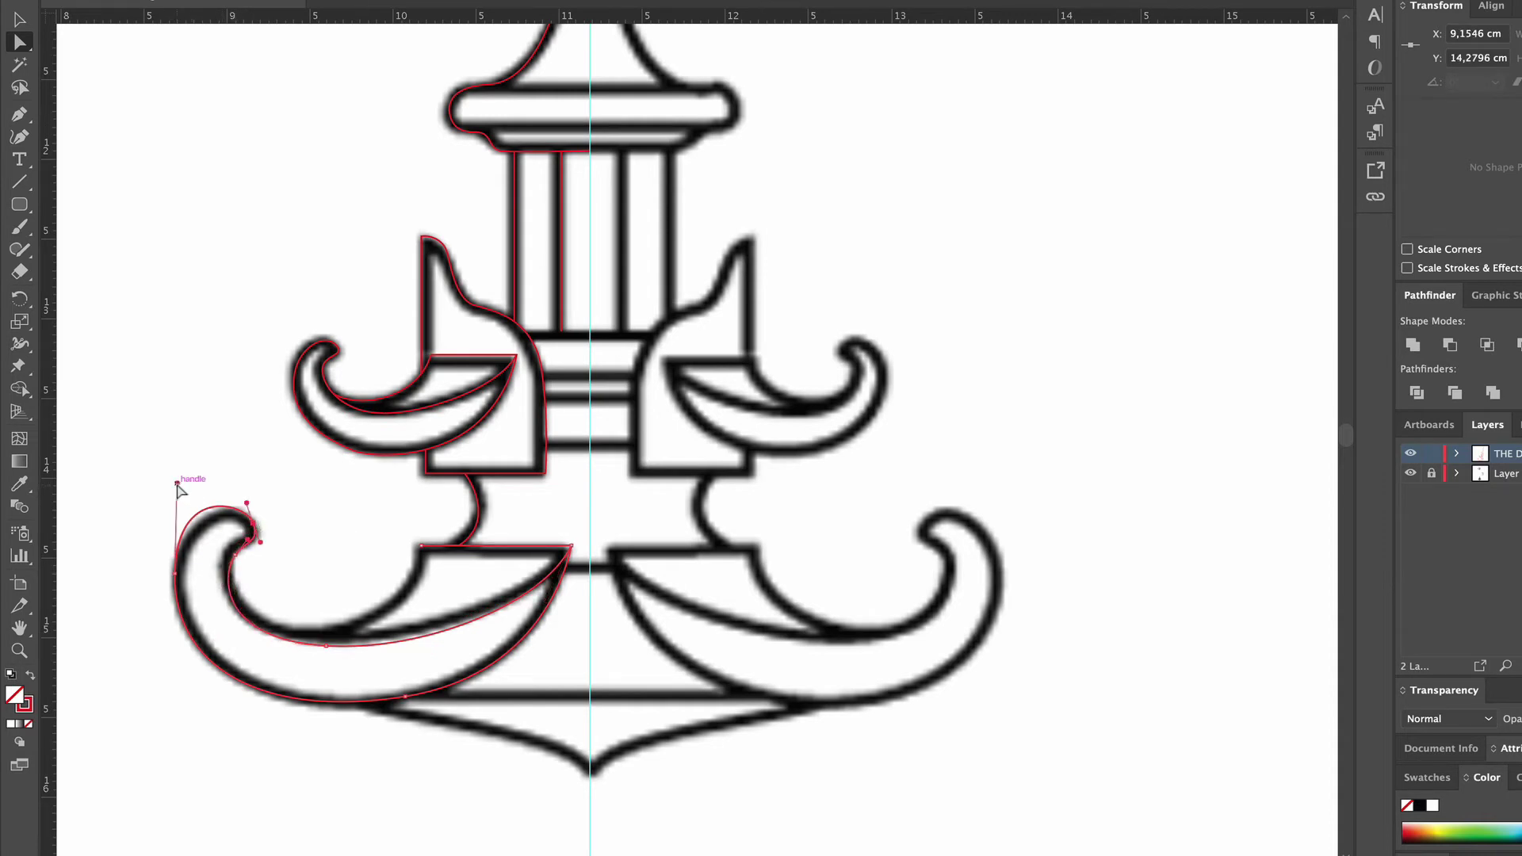
pyautogui.moveTo(176, 484); pyautogui.dragTo(175, 505)
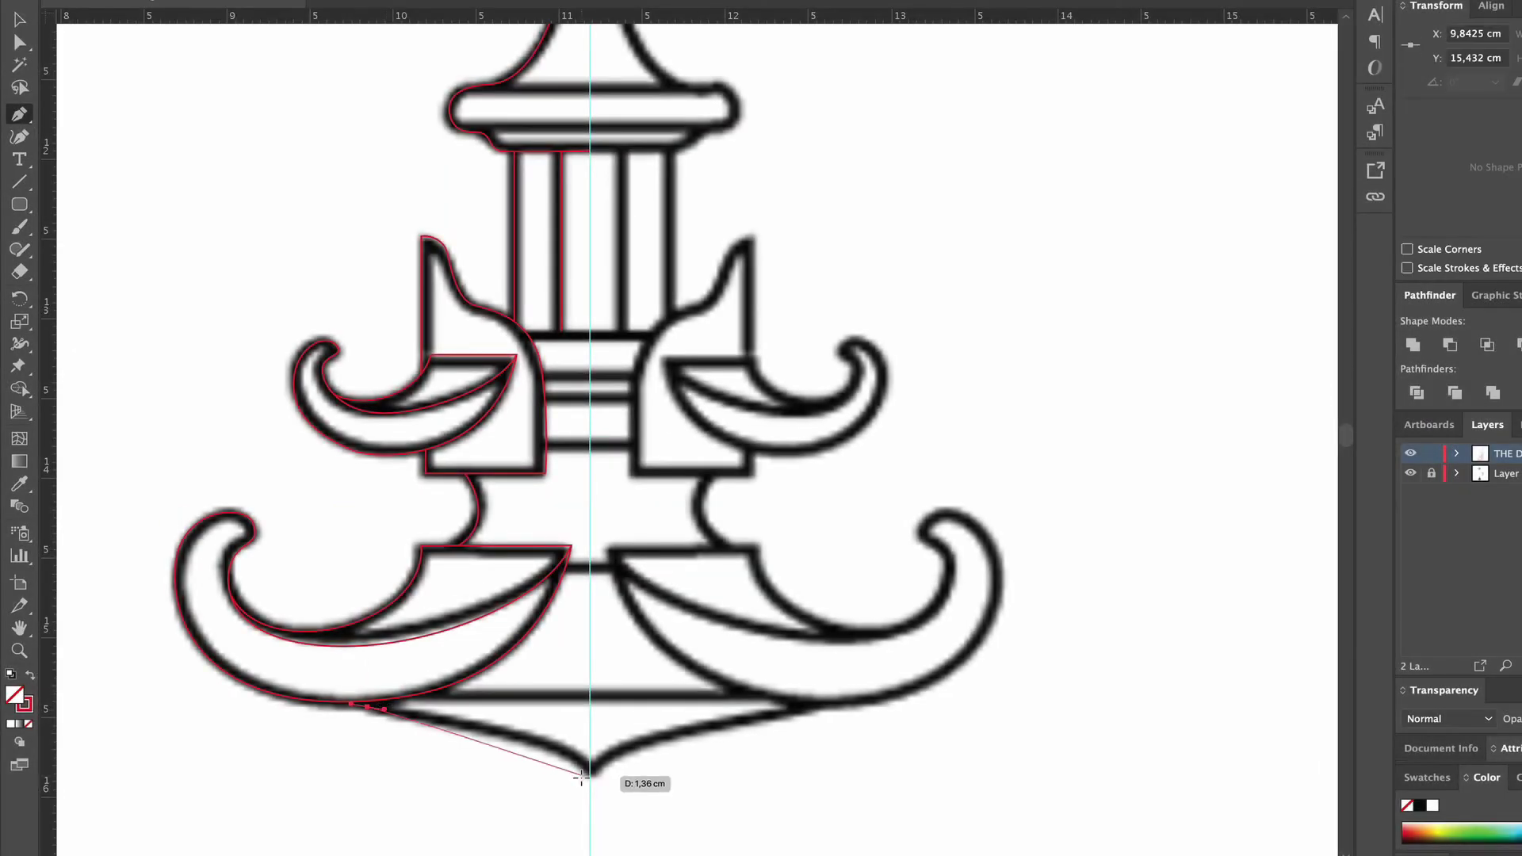
# Curve the outline down to the bottom tip, then zoom out and select all left-half paths
pyautogui.moveTo(589, 779); pyautogui.dragTo(616, 834)
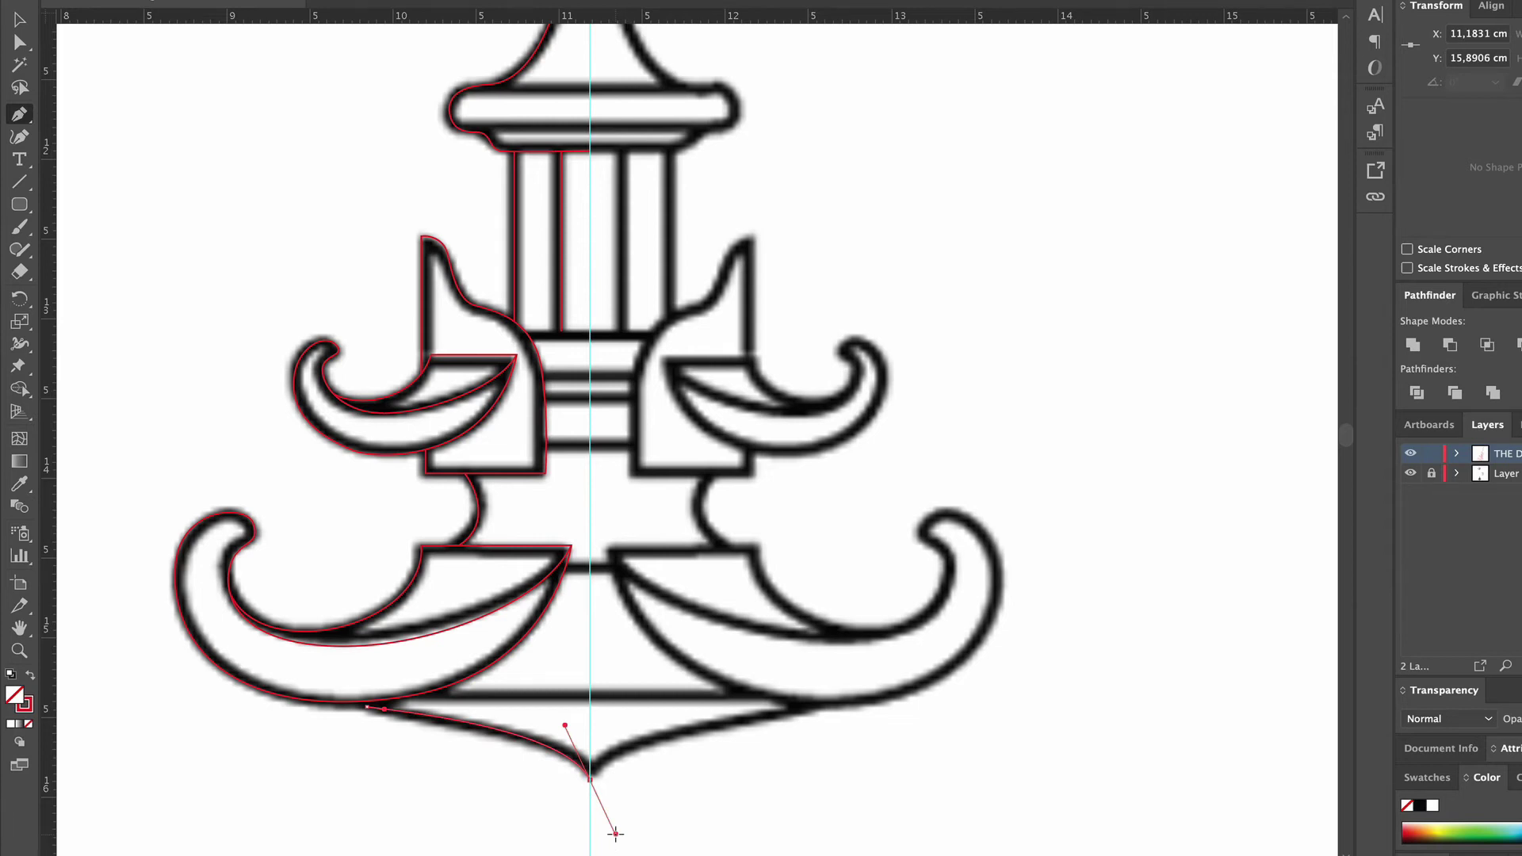
pyautogui.press('v')
pyautogui.hotkey('ctrl', '-')
pyautogui.moveTo(417, 190); pyautogui.dragTo(646, 610)
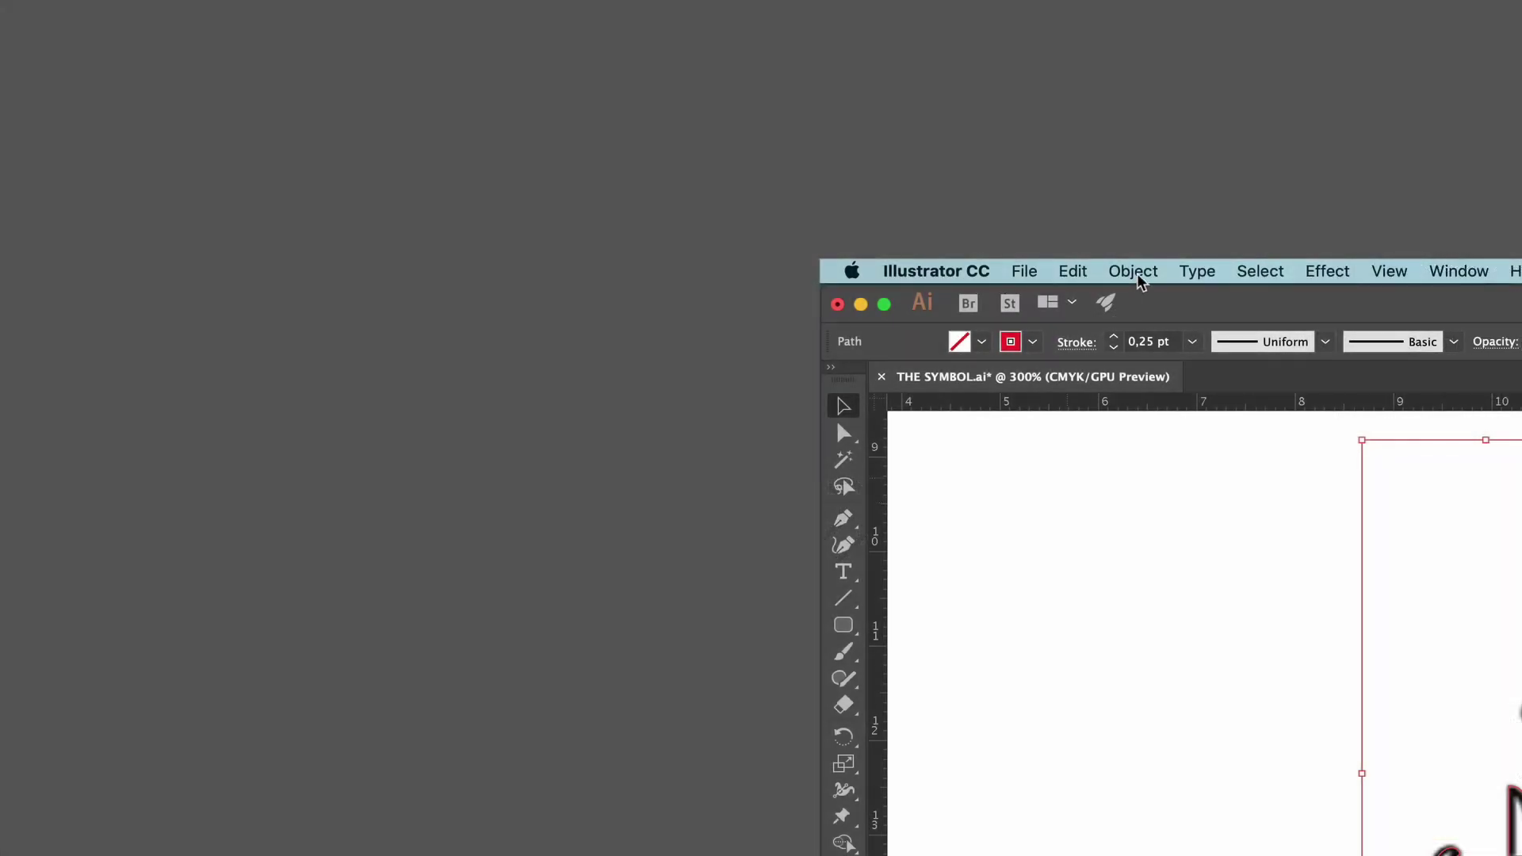
# Group the traced left-half paths with Object > Group
pyautogui.click(1136, 274)
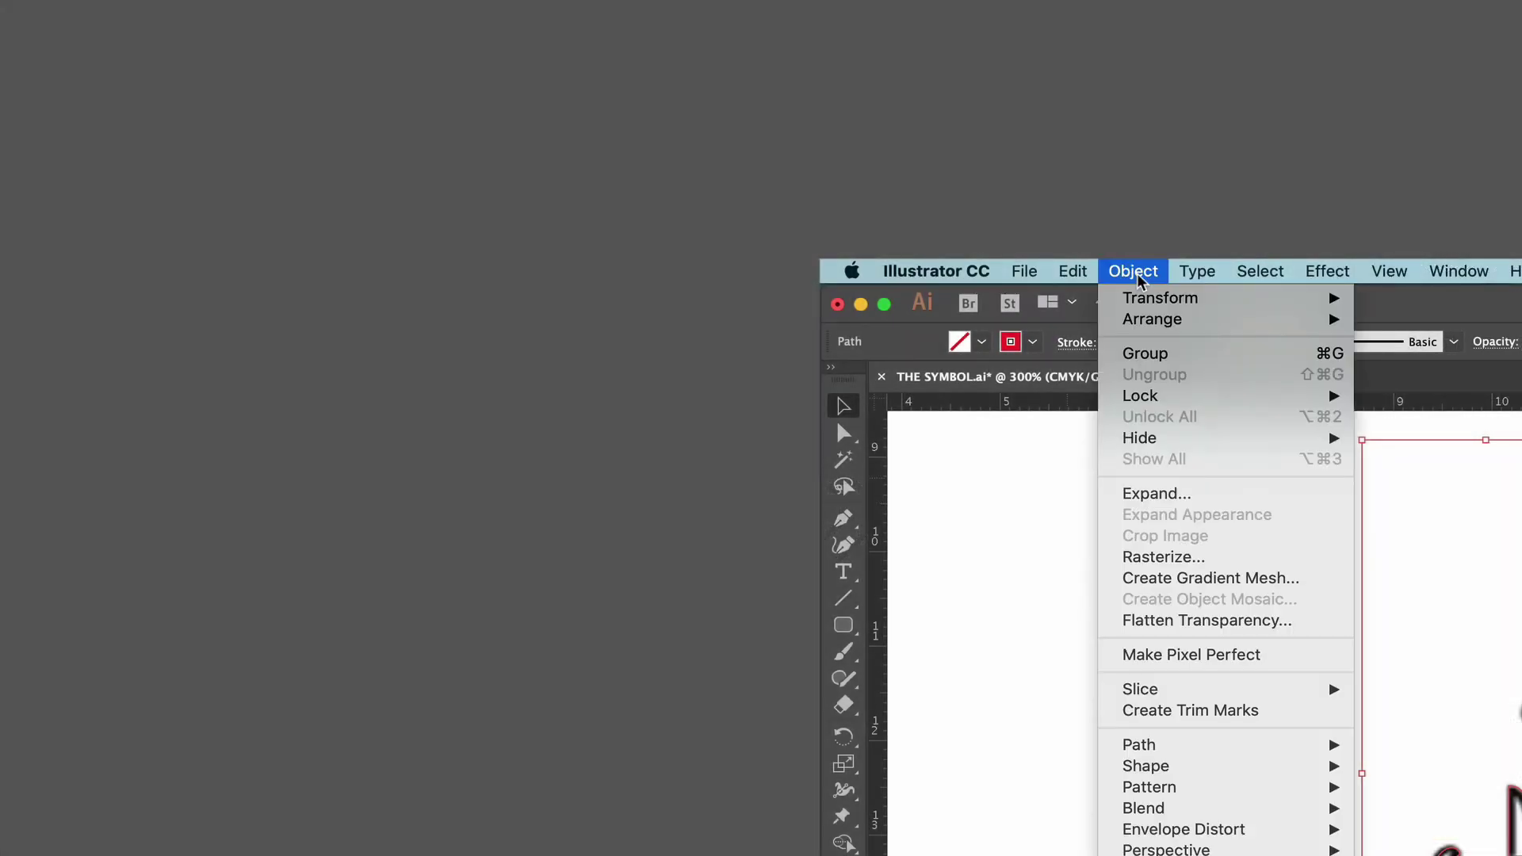
pyautogui.click(1145, 354)
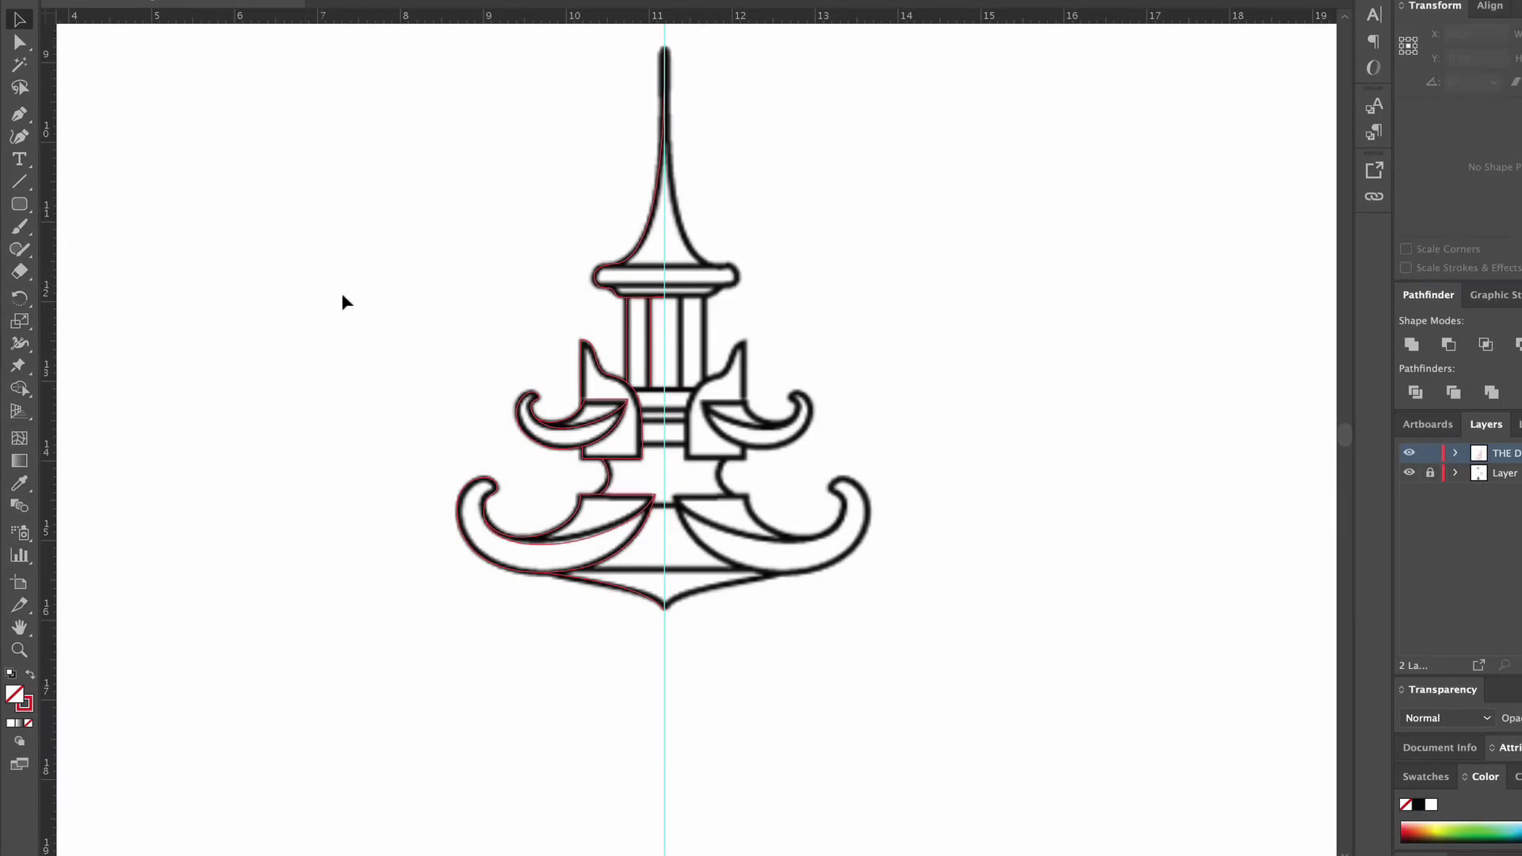
pyautogui.click(595, 424)
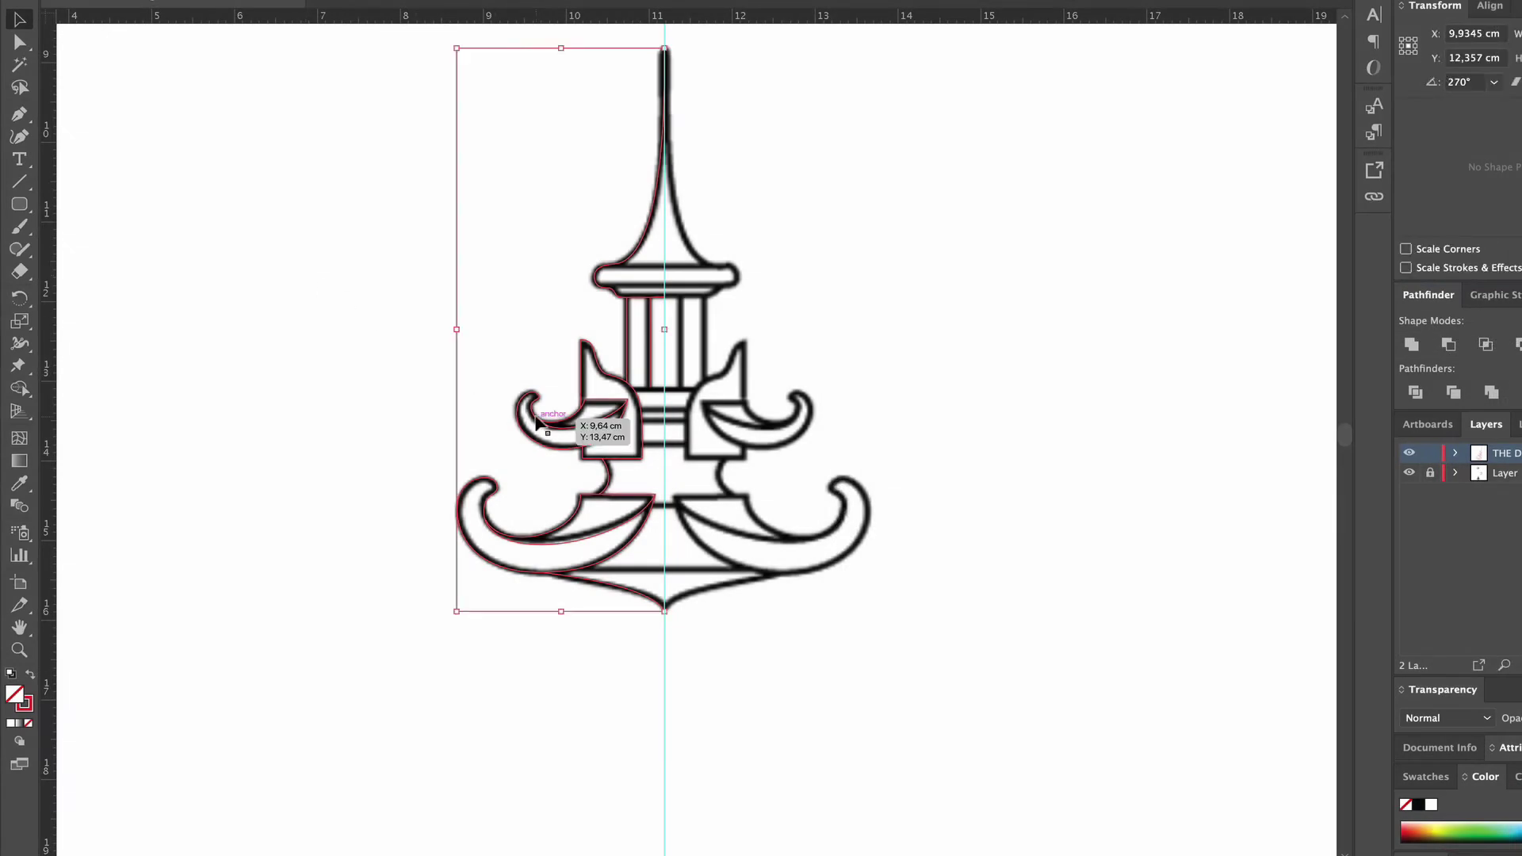
# Reflect a copy across the vertical axis and move it onto the symbol's right half
pyautogui.moveTo(19, 301); pyautogui.dragTo(74, 326)
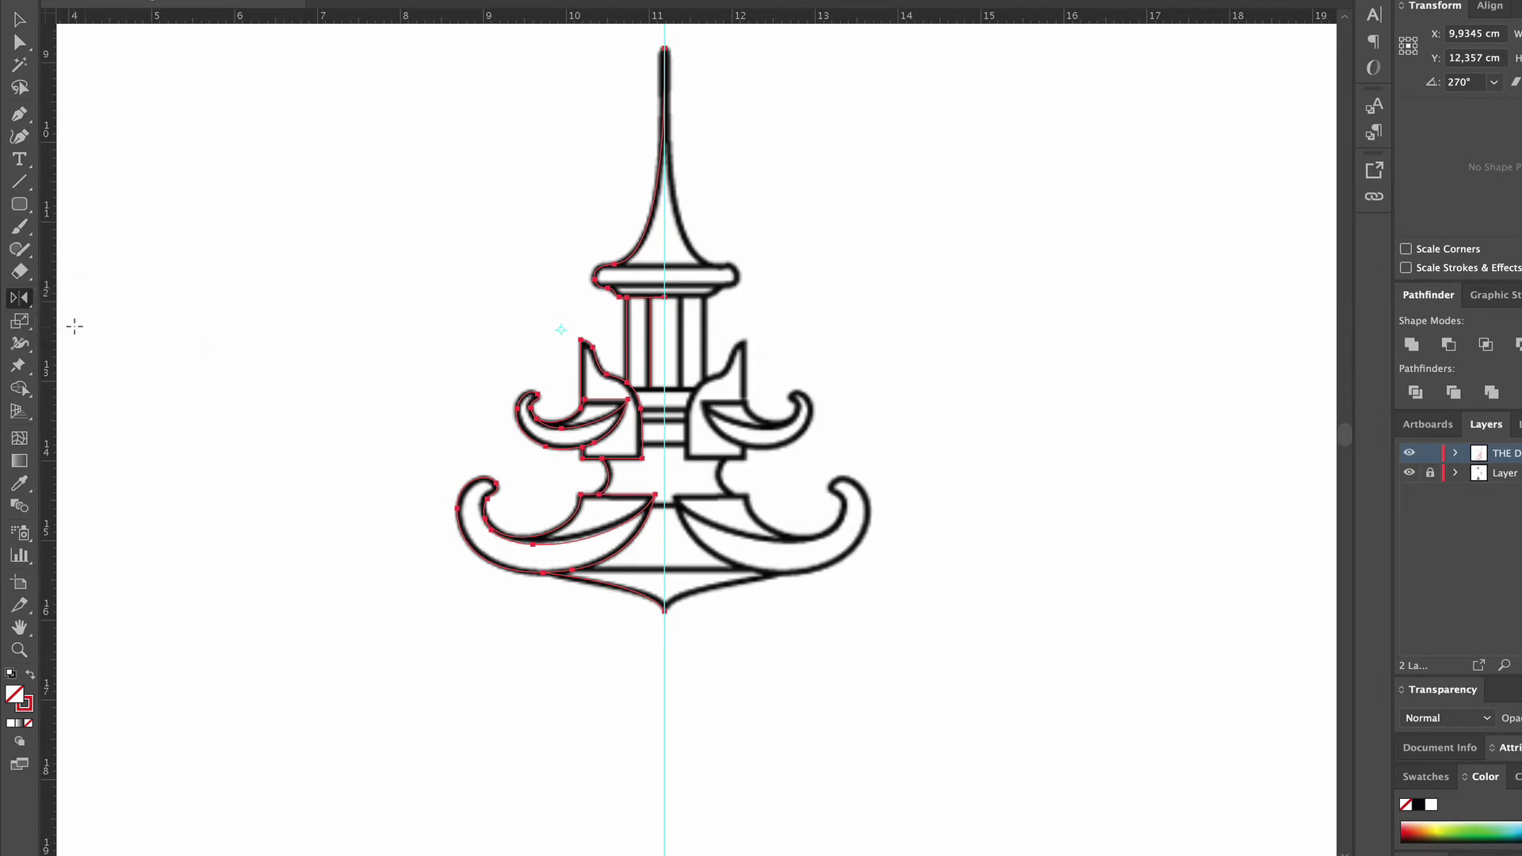
pyautogui.press('Return')
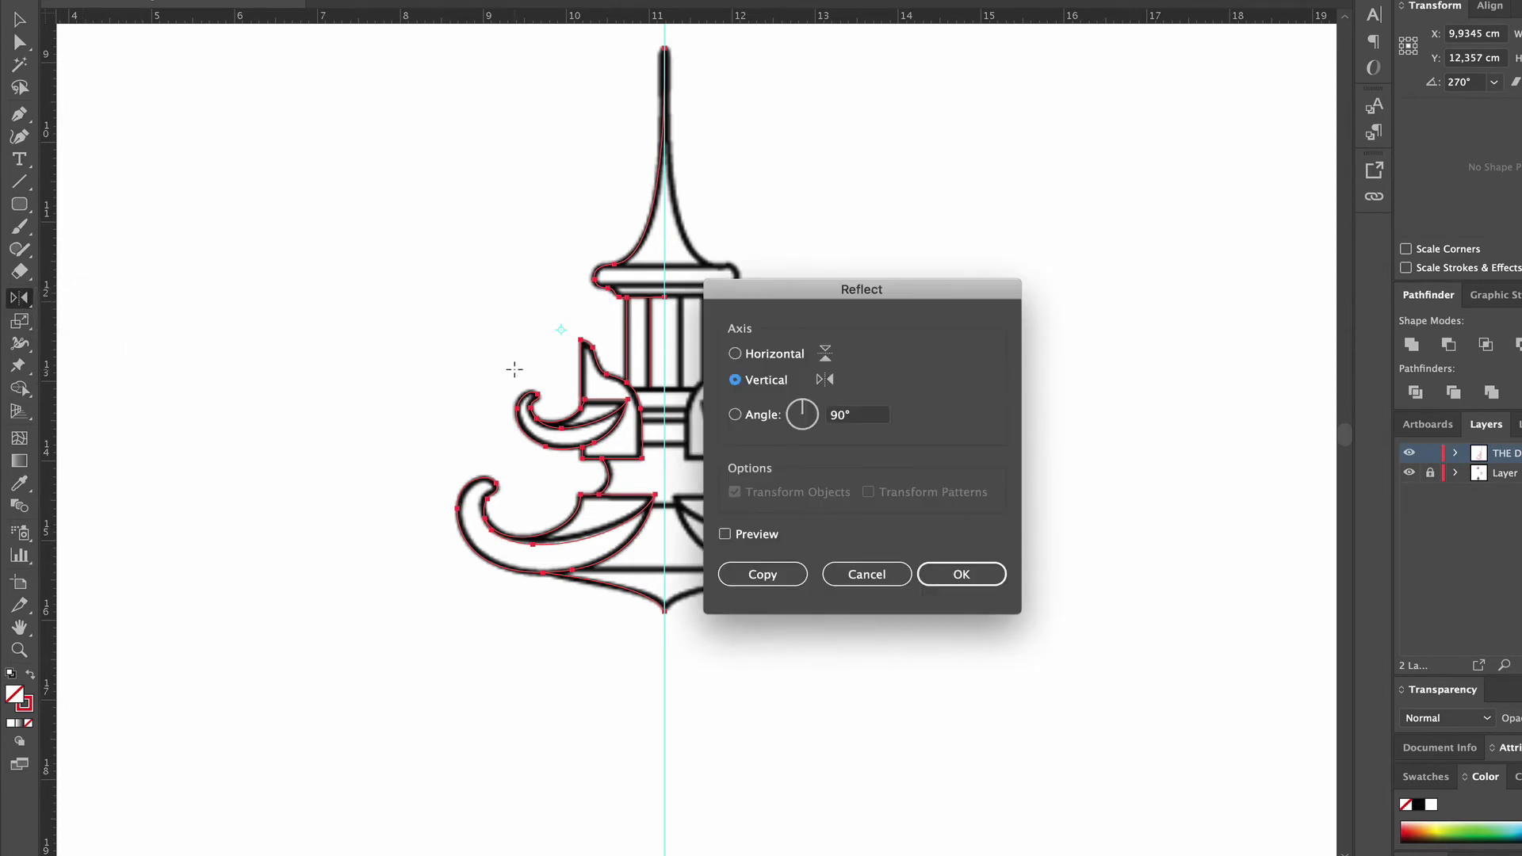
pyautogui.click(784, 579)
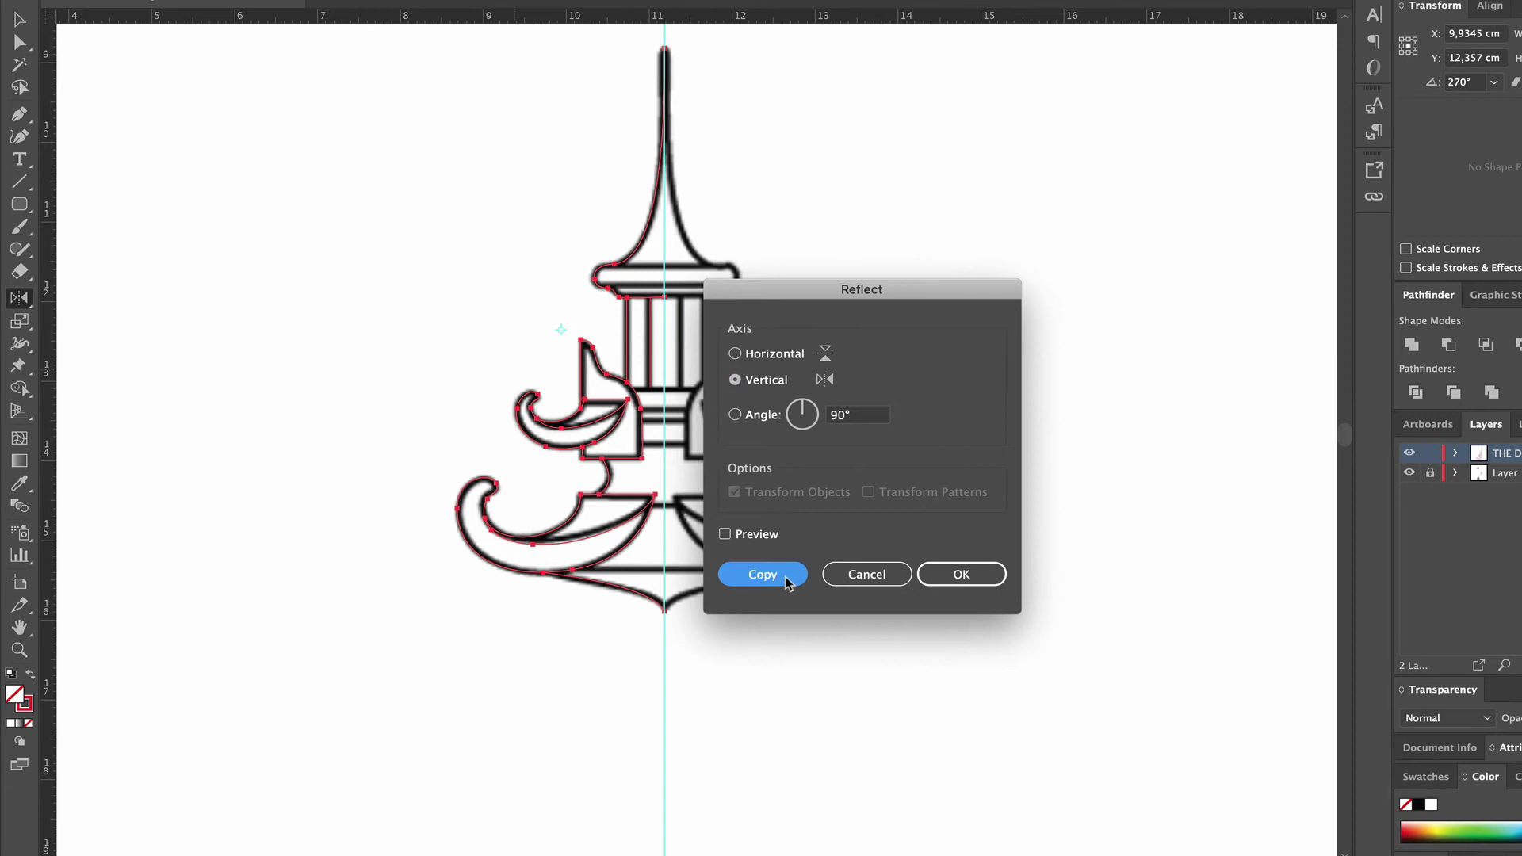
pyautogui.click(21, 22)
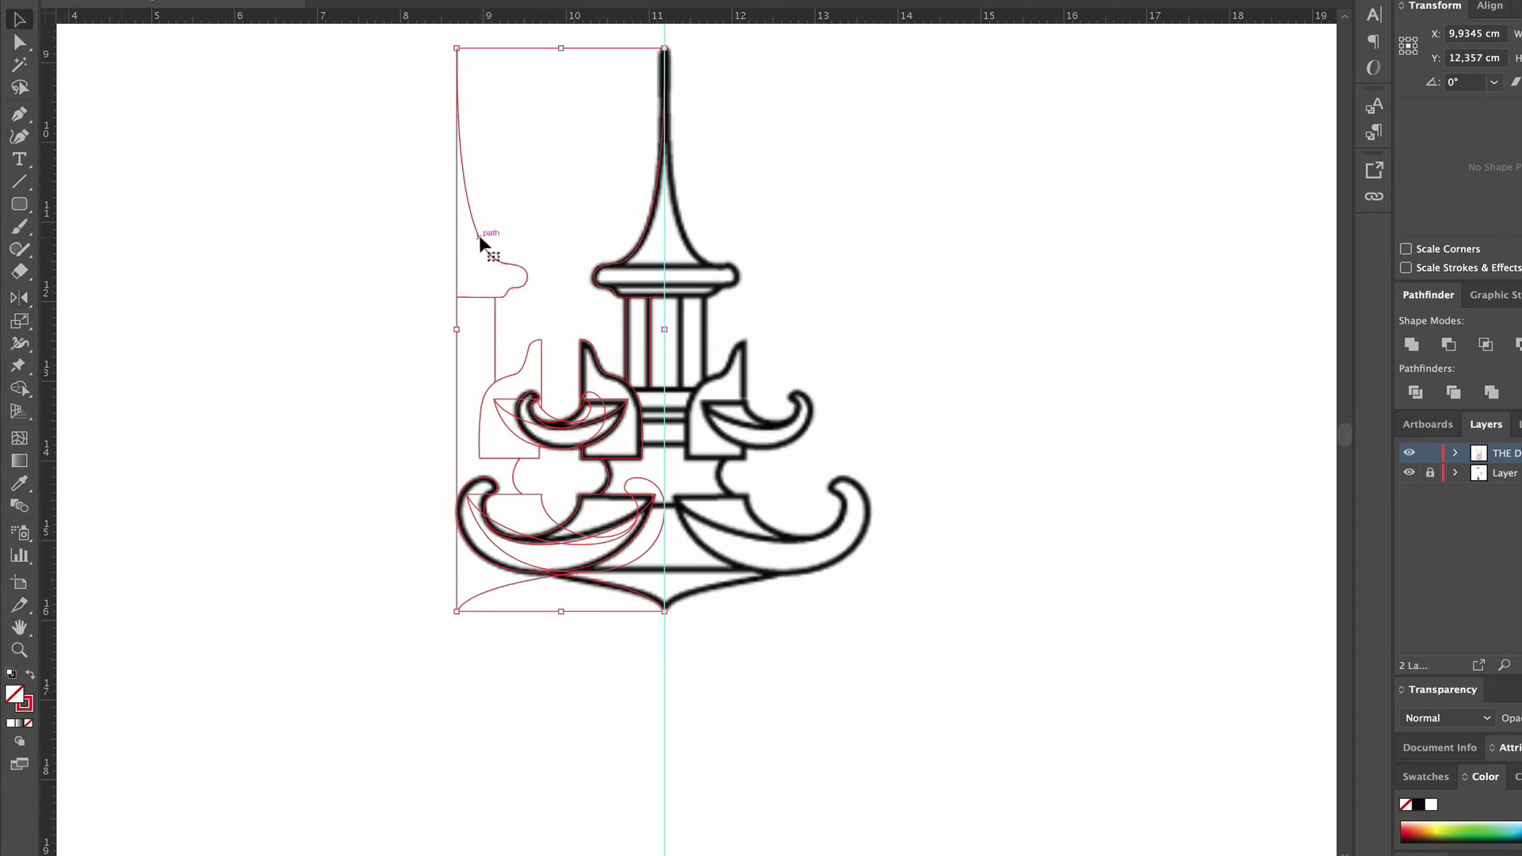
pyautogui.moveTo(480, 240); pyautogui.dragTo(686, 255)
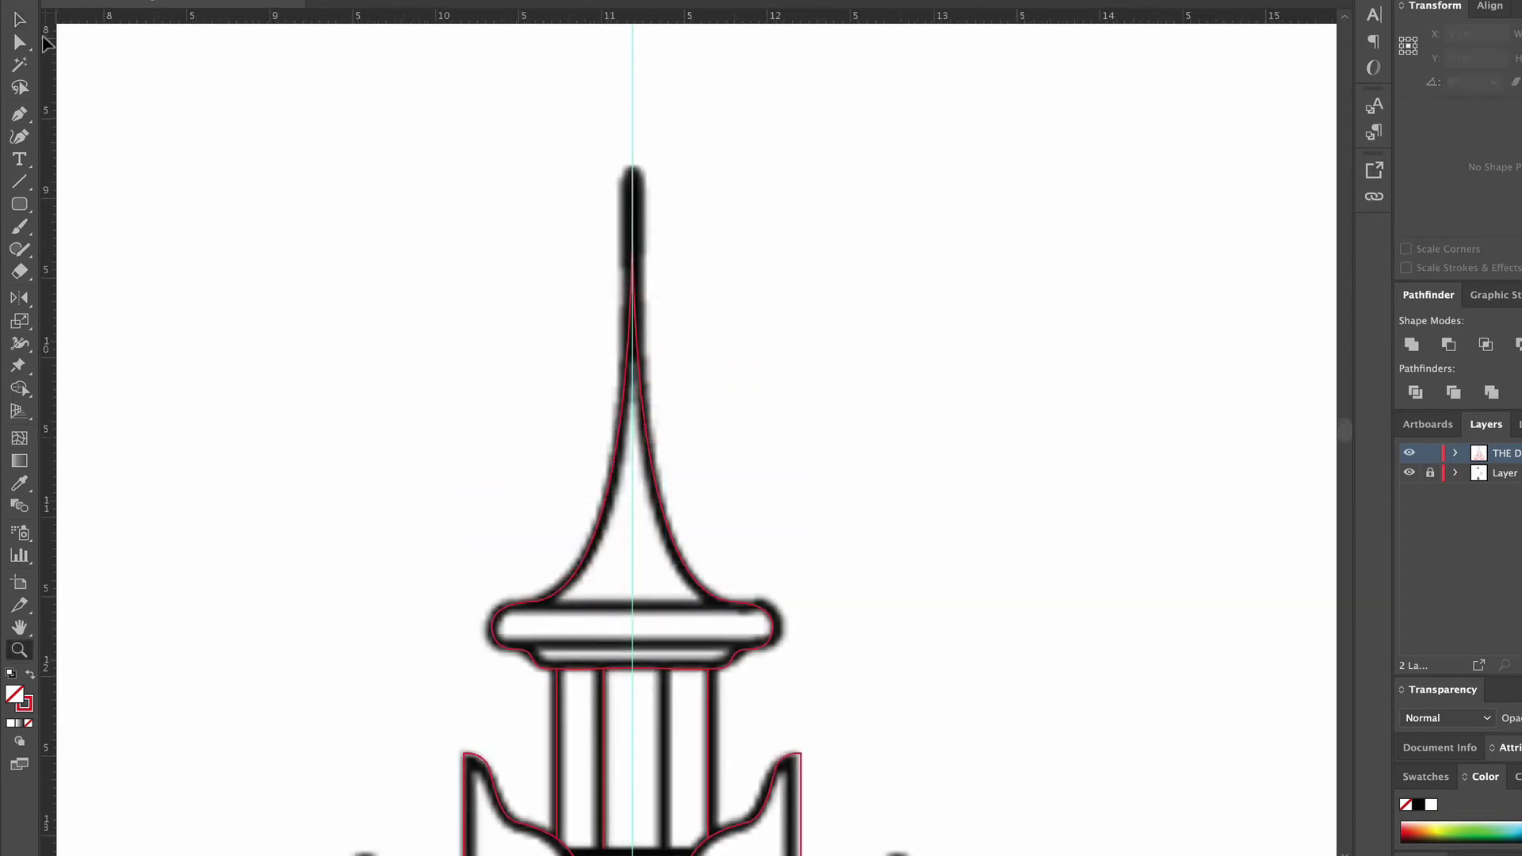
# Adjust the spire's anchor handles with Direct Selection so both curves meet cleanly at the tip
pyautogui.click(15, 46)
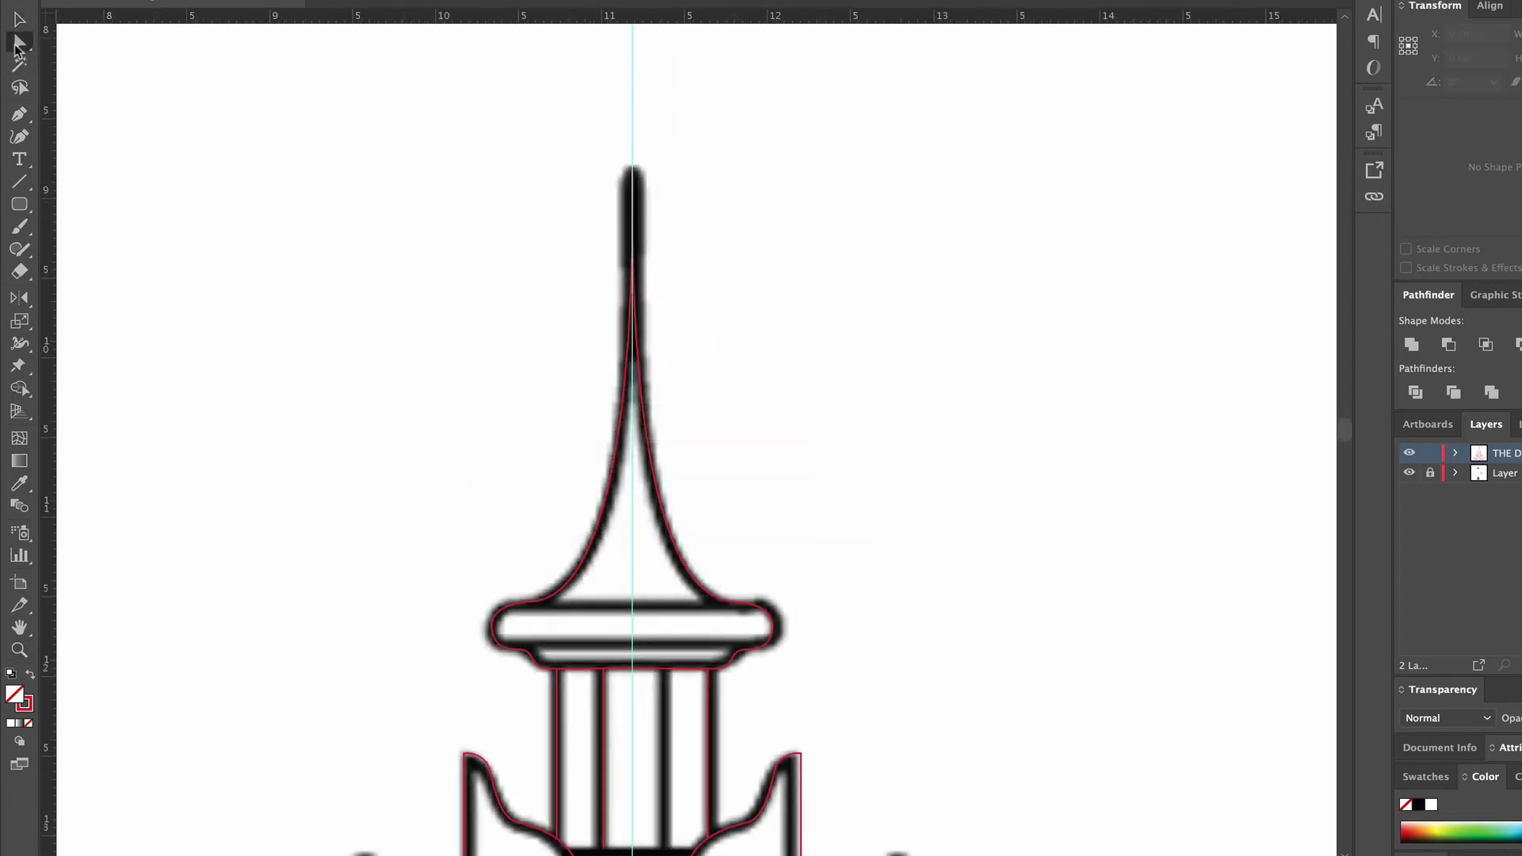
pyautogui.click(606, 511)
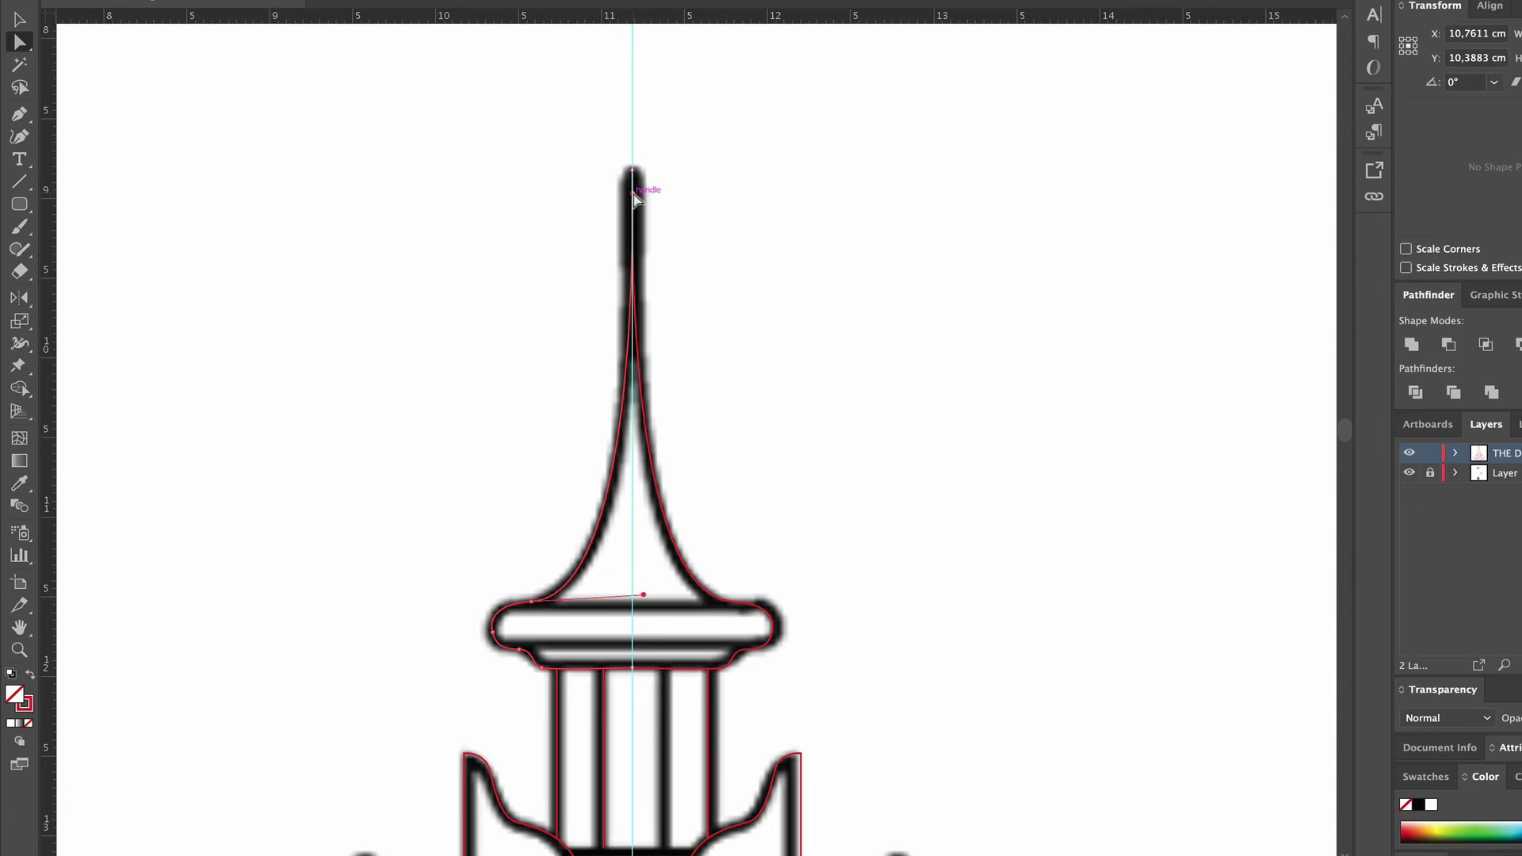
pyautogui.click(633, 170)
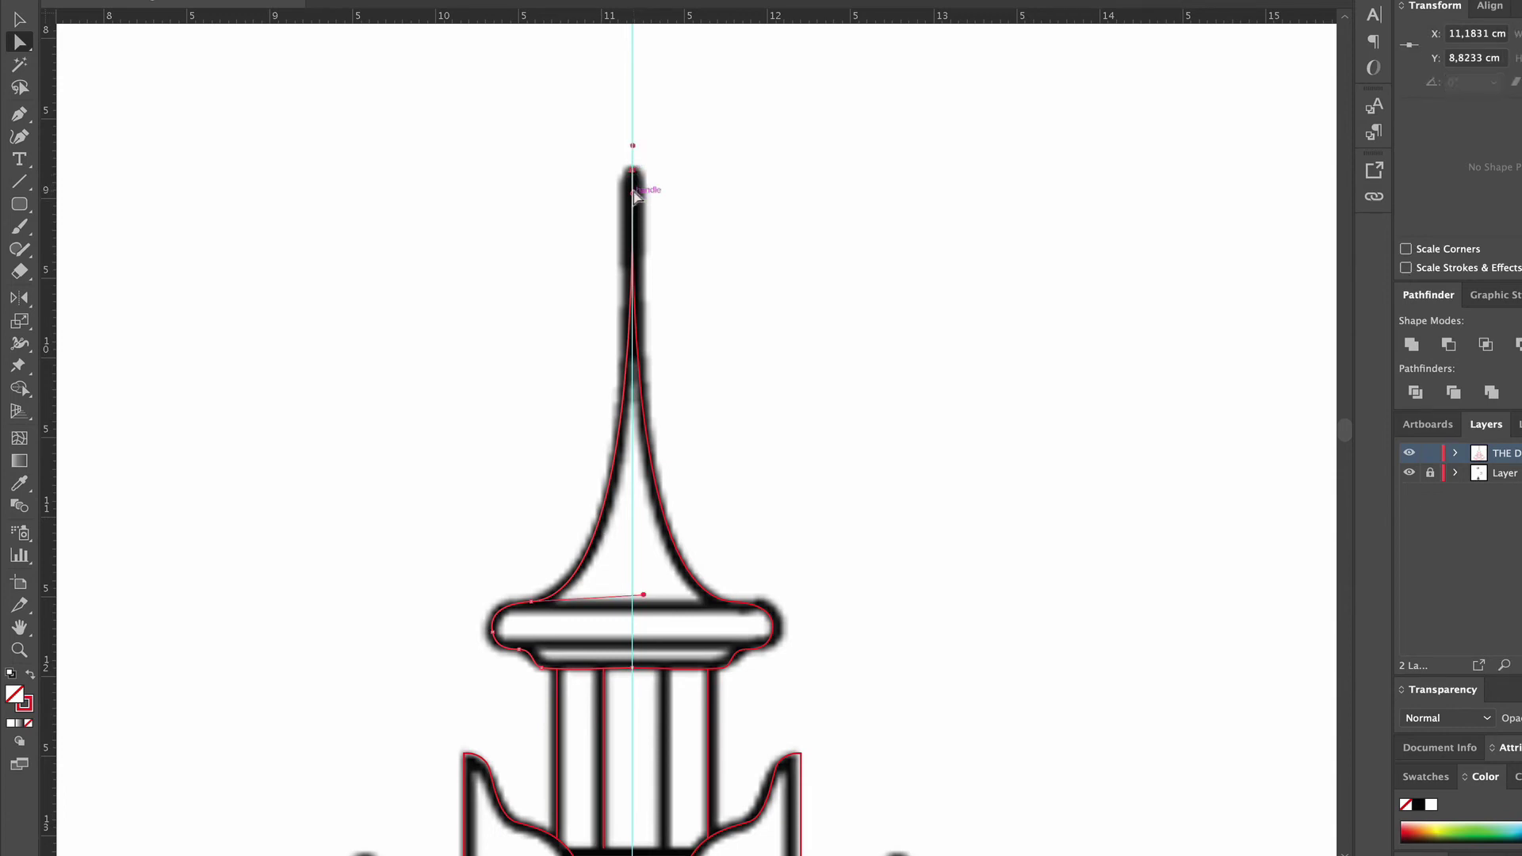
pyautogui.moveTo(631, 198)
pyautogui.mouseDown()
pyautogui.moveTo(636, 159)
pyautogui.moveTo(652, 177)
pyautogui.mouseUp()
pyautogui.click(634, 199)
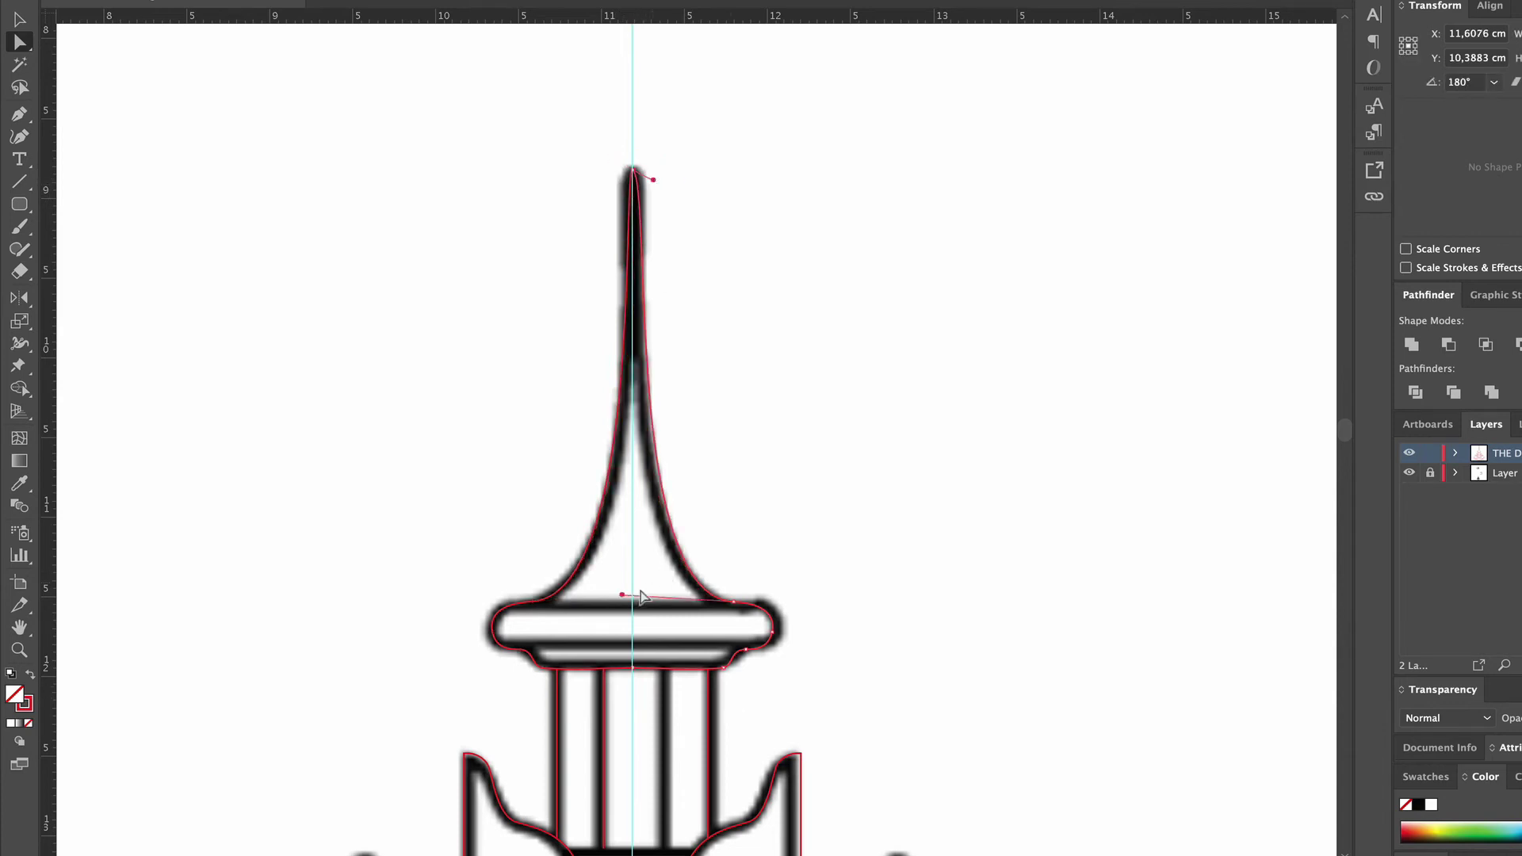
pyautogui.moveTo(622, 596); pyautogui.dragTo(634, 596)
pyautogui.click(575, 598)
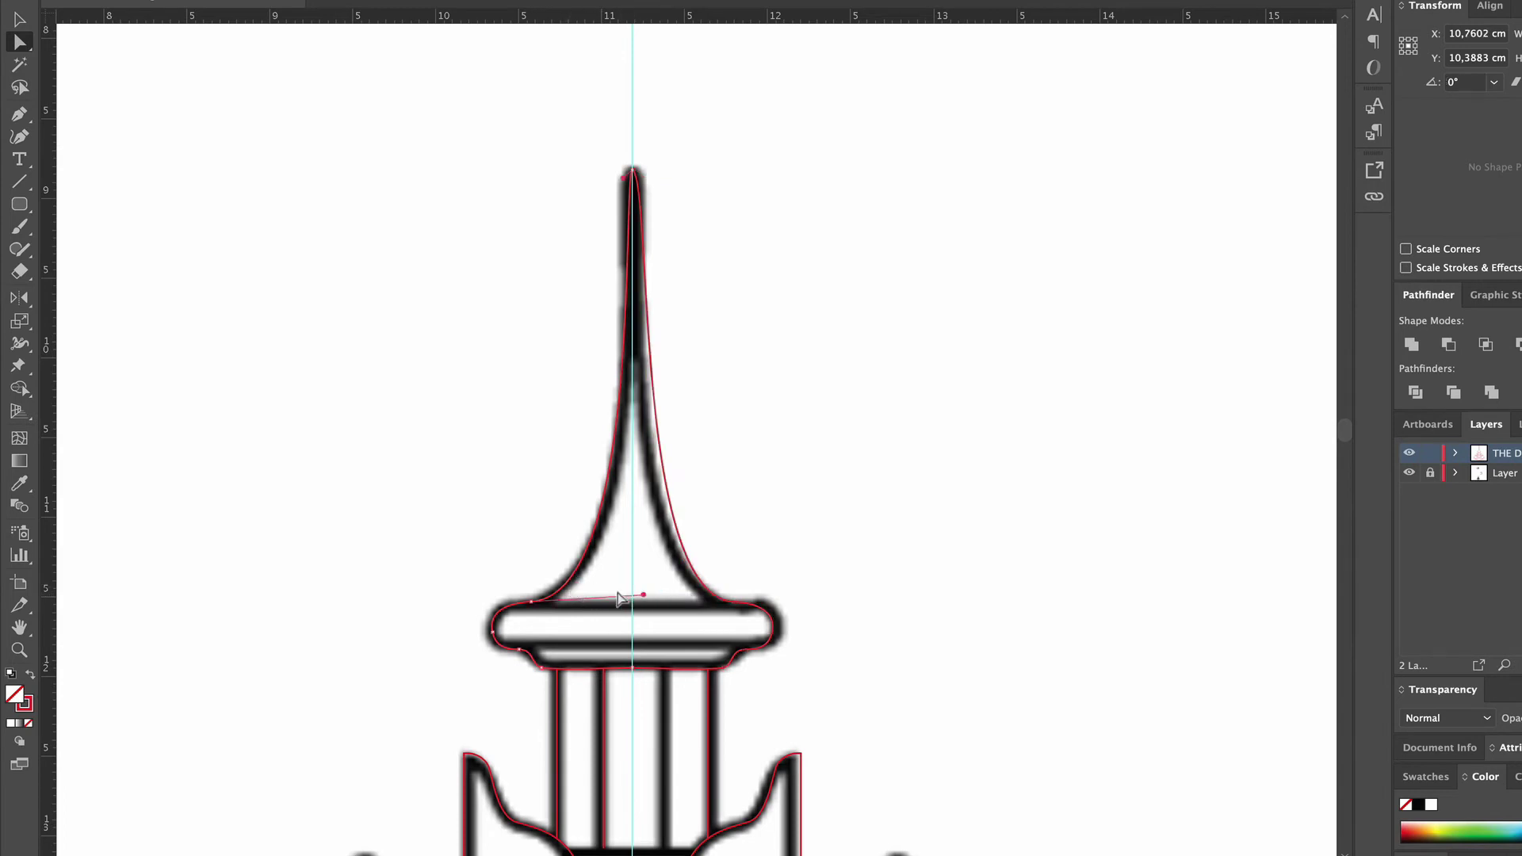
pyautogui.moveTo(641, 598); pyautogui.dragTo(633, 600)
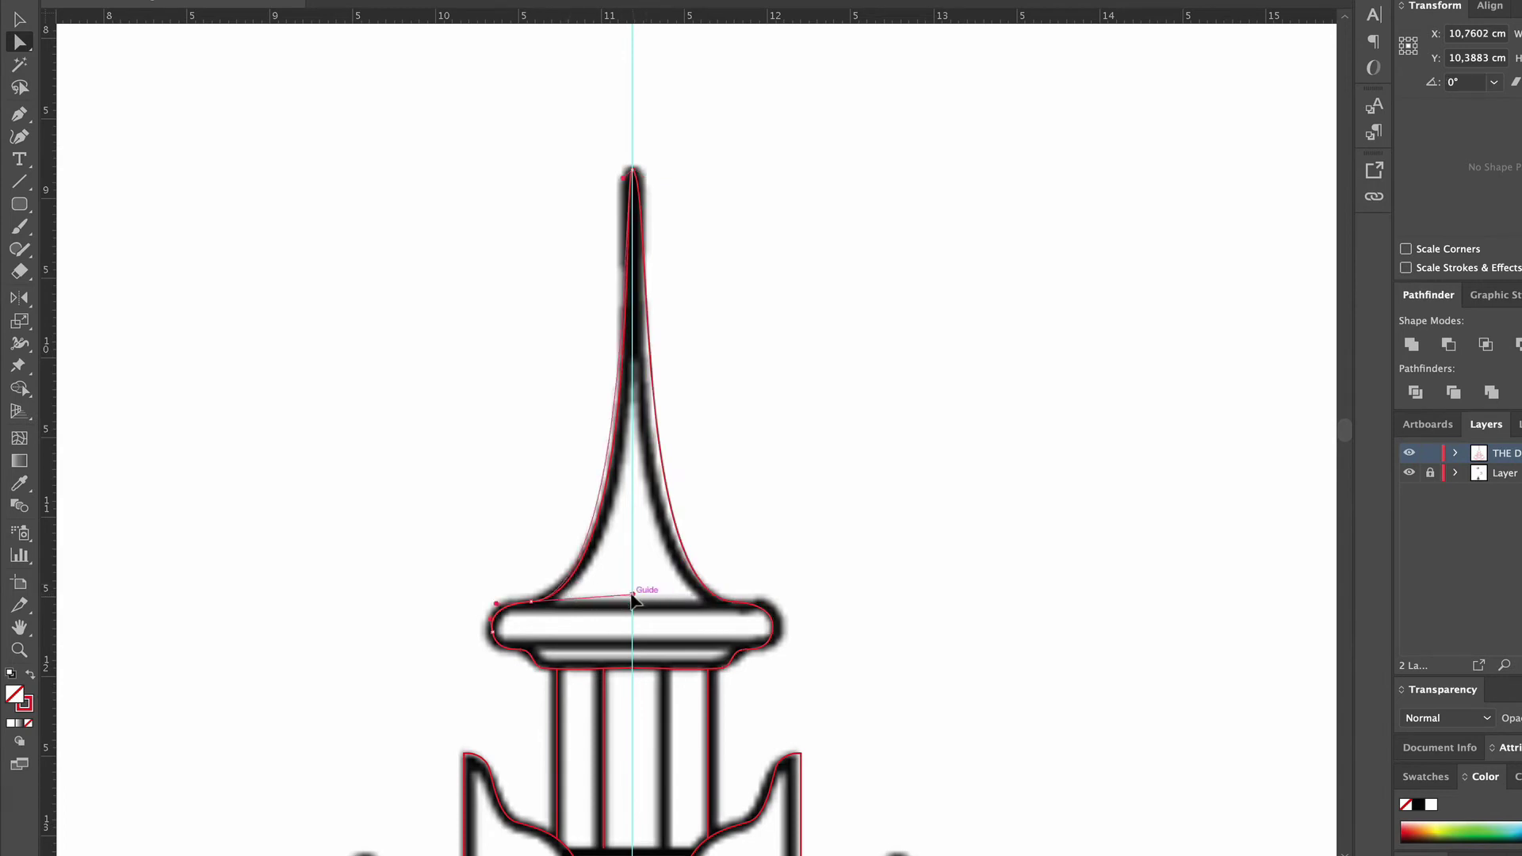
pyautogui.click(730, 541)
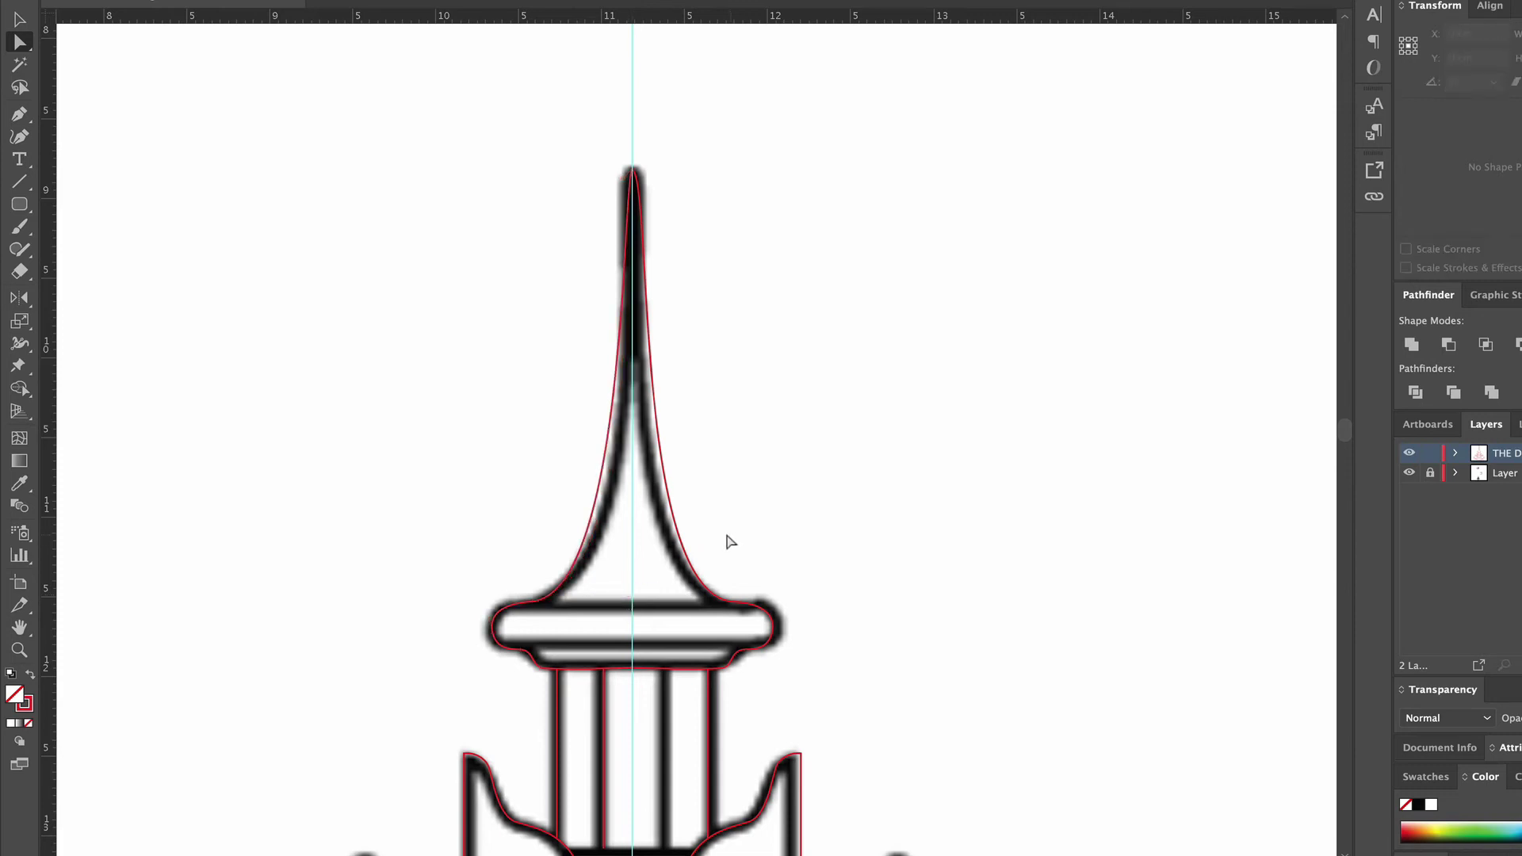
# Draw horizontal lines across the spire base, capital, central column bands and lower body
pyautogui.click(25, 175)
pyautogui.moveTo(531, 603); pyautogui.dragTo(734, 603)
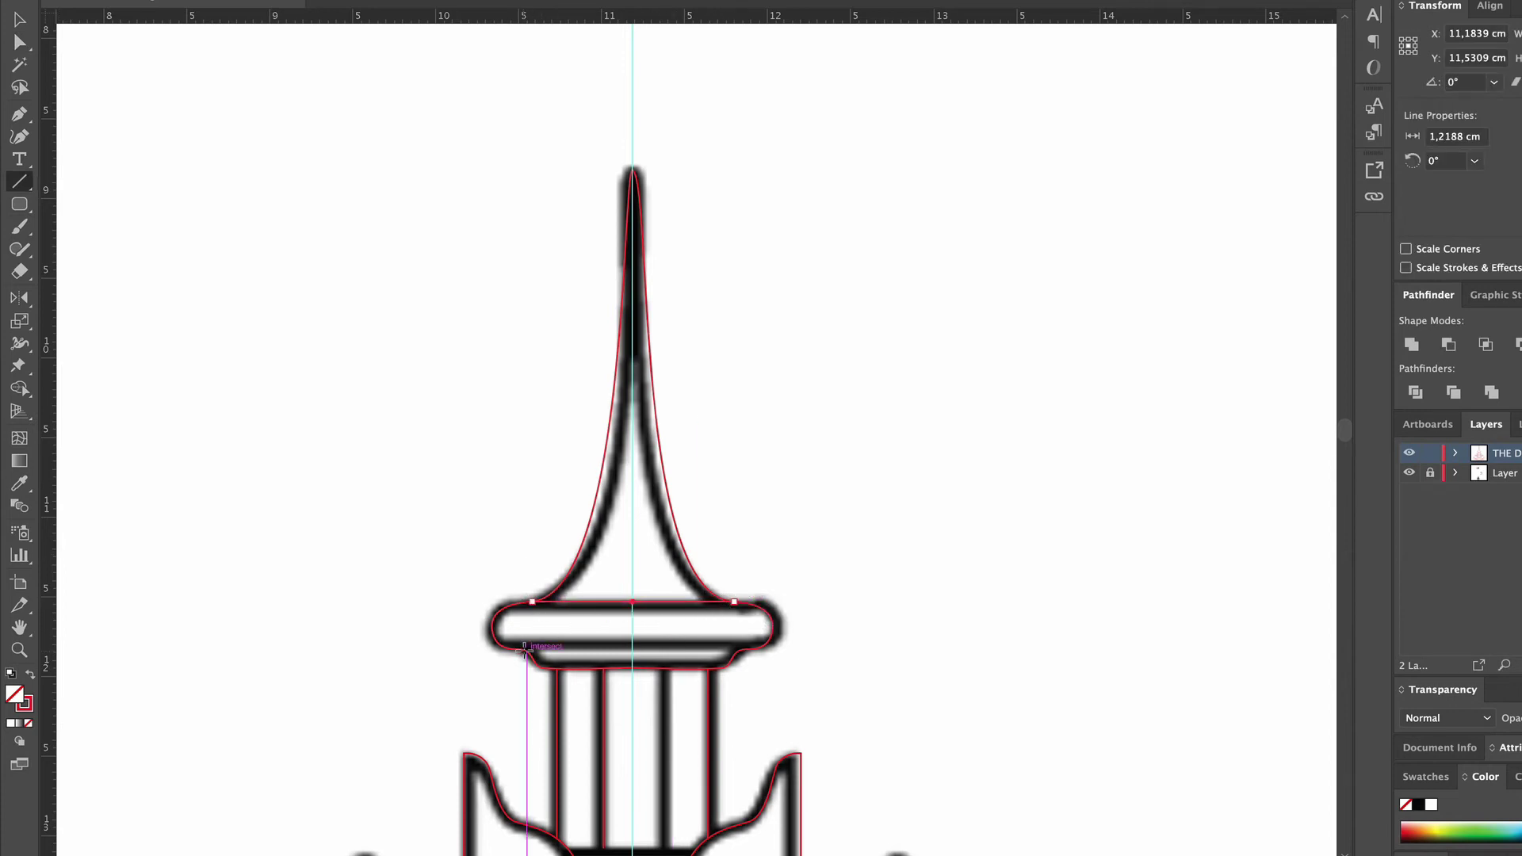
pyautogui.moveTo(524, 650); pyautogui.dragTo(742, 650)
pyautogui.scroll(-5, 741, 650)
pyautogui.moveTo(593, 502); pyautogui.dragTo(712, 509)
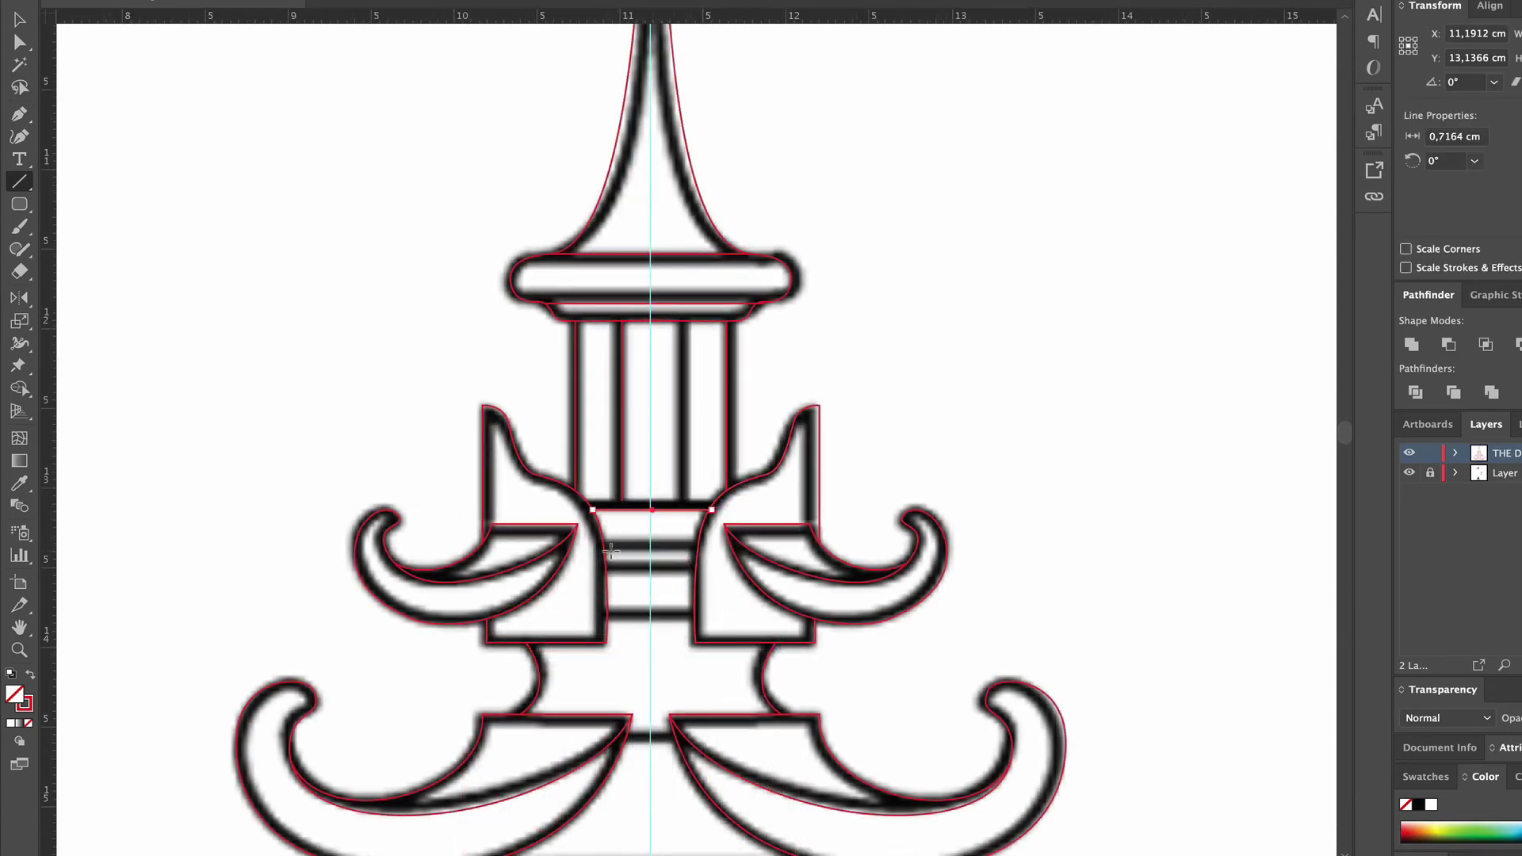
pyautogui.moveTo(604, 544); pyautogui.dragTo(698, 544)
pyautogui.moveTo(611, 571); pyautogui.dragTo(695, 567)
pyautogui.moveTo(613, 615); pyautogui.dragTo(690, 615)
pyautogui.hotkey('ctrl', '-')
pyautogui.scroll(-5, 689, 555)
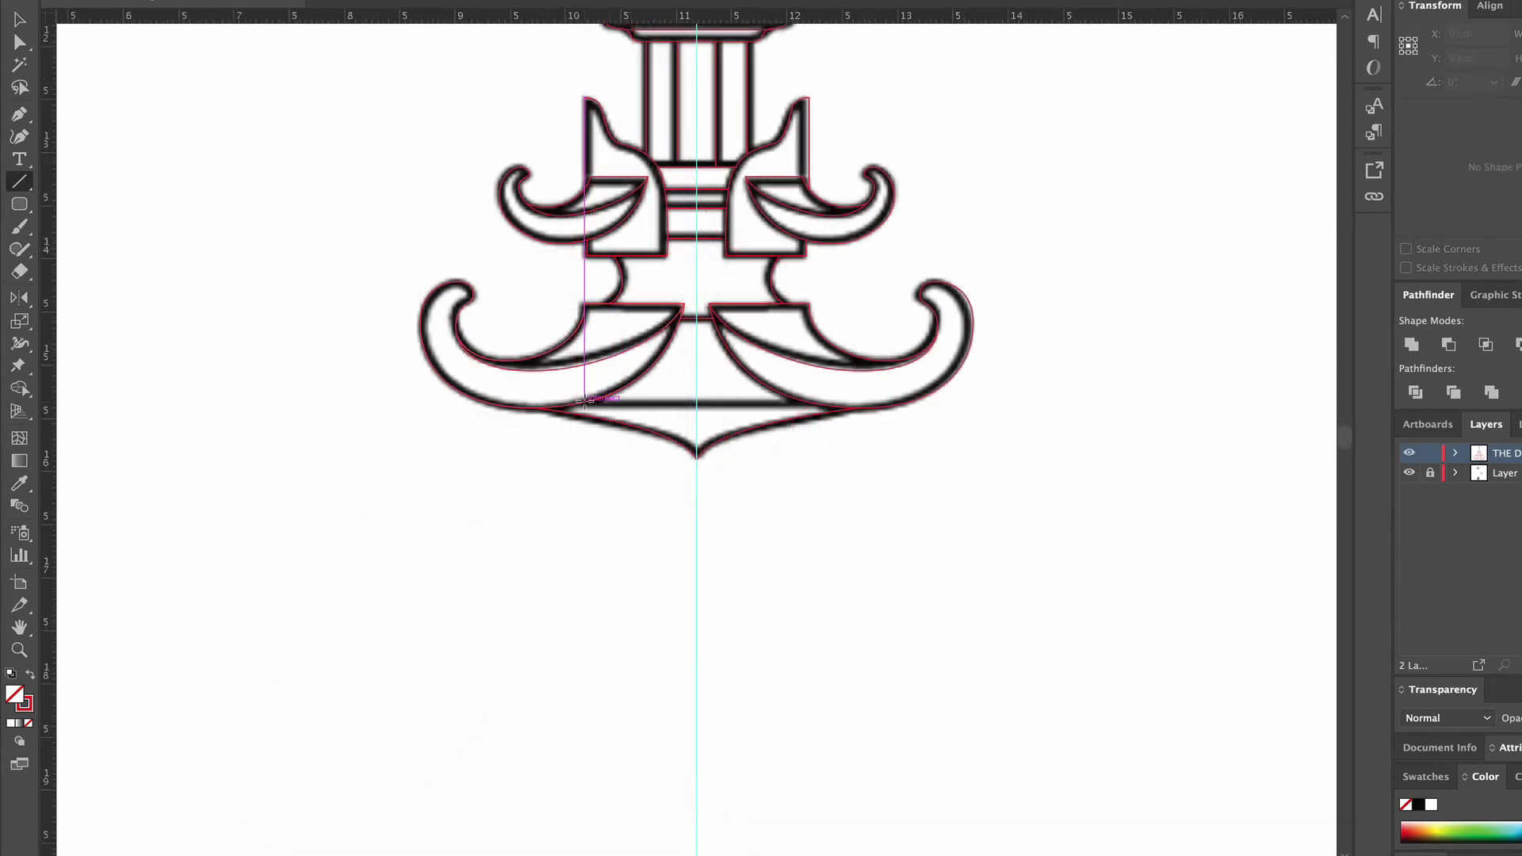
pyautogui.moveTo(584, 402); pyautogui.dragTo(808, 402)
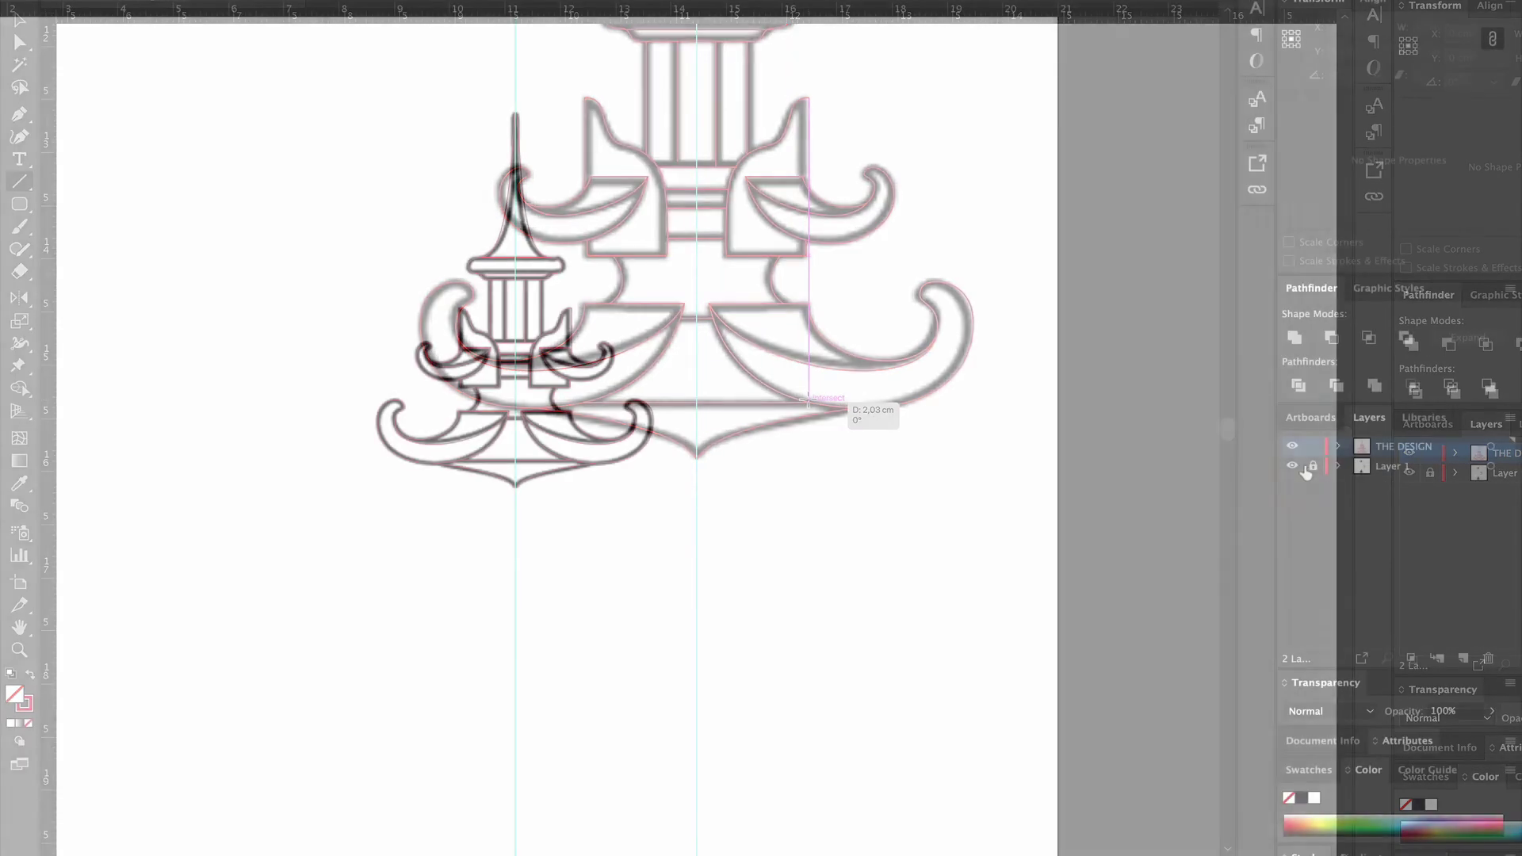
# Hide Layer 1, then extend the column line down and snap the capital line's end to its edge
pyautogui.click(1292, 467)
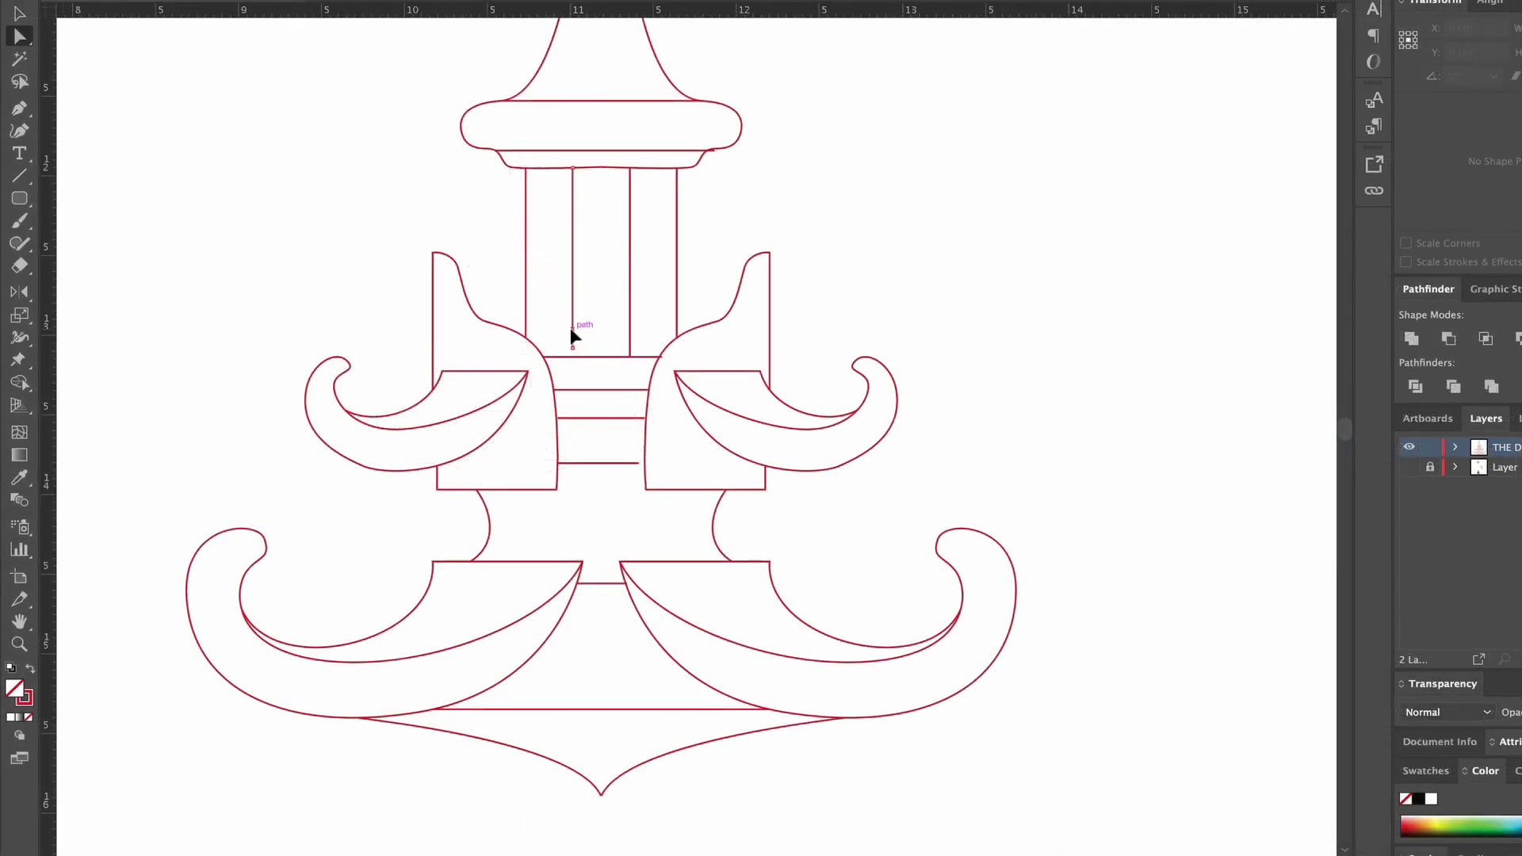
pyautogui.click(570, 335)
pyautogui.moveTo(572, 349); pyautogui.dragTo(572, 356)
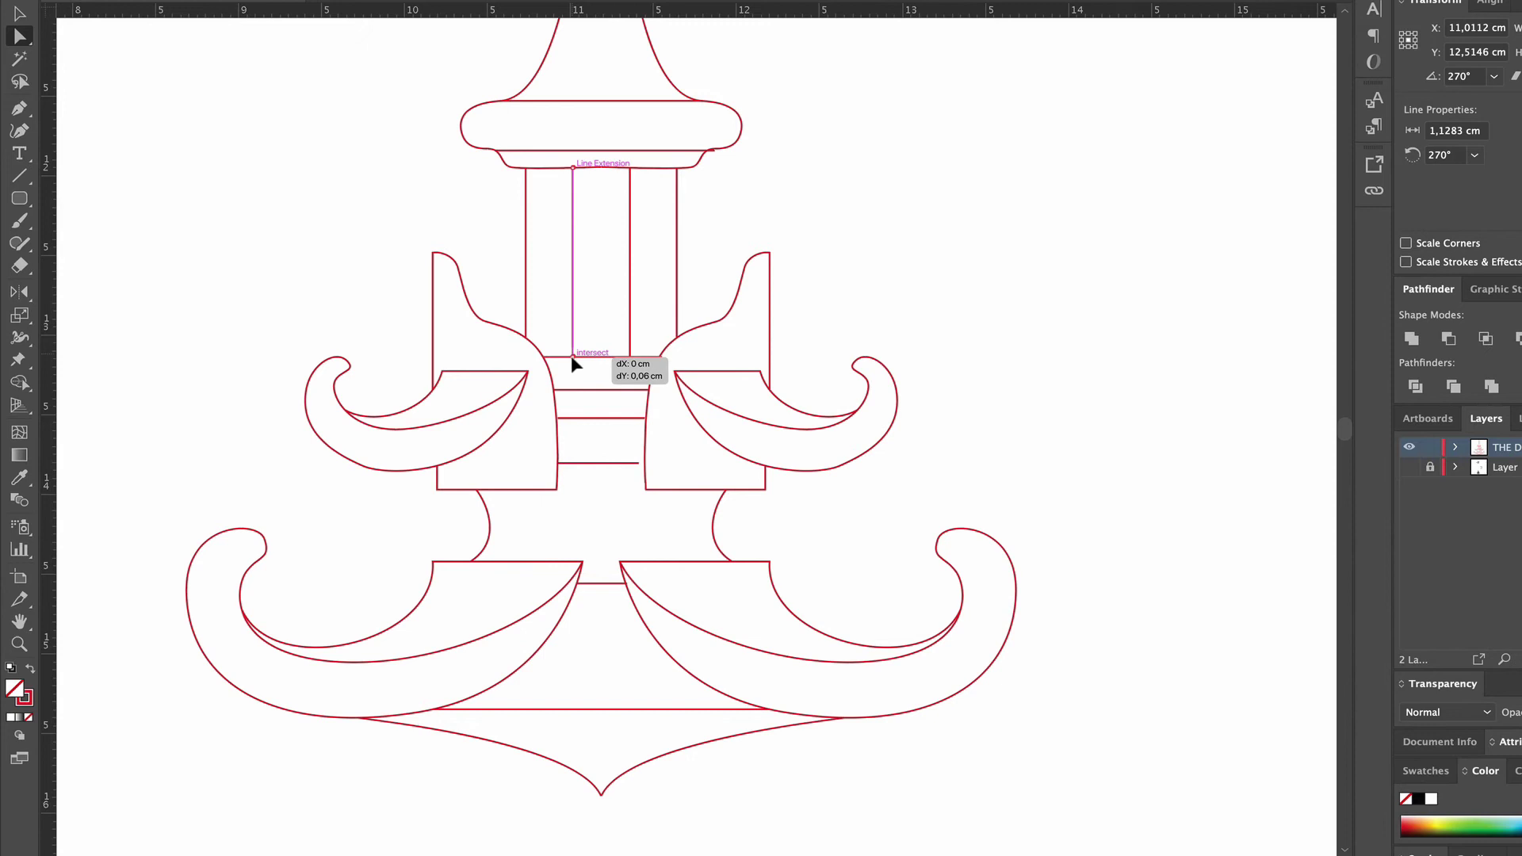
pyautogui.click(661, 151)
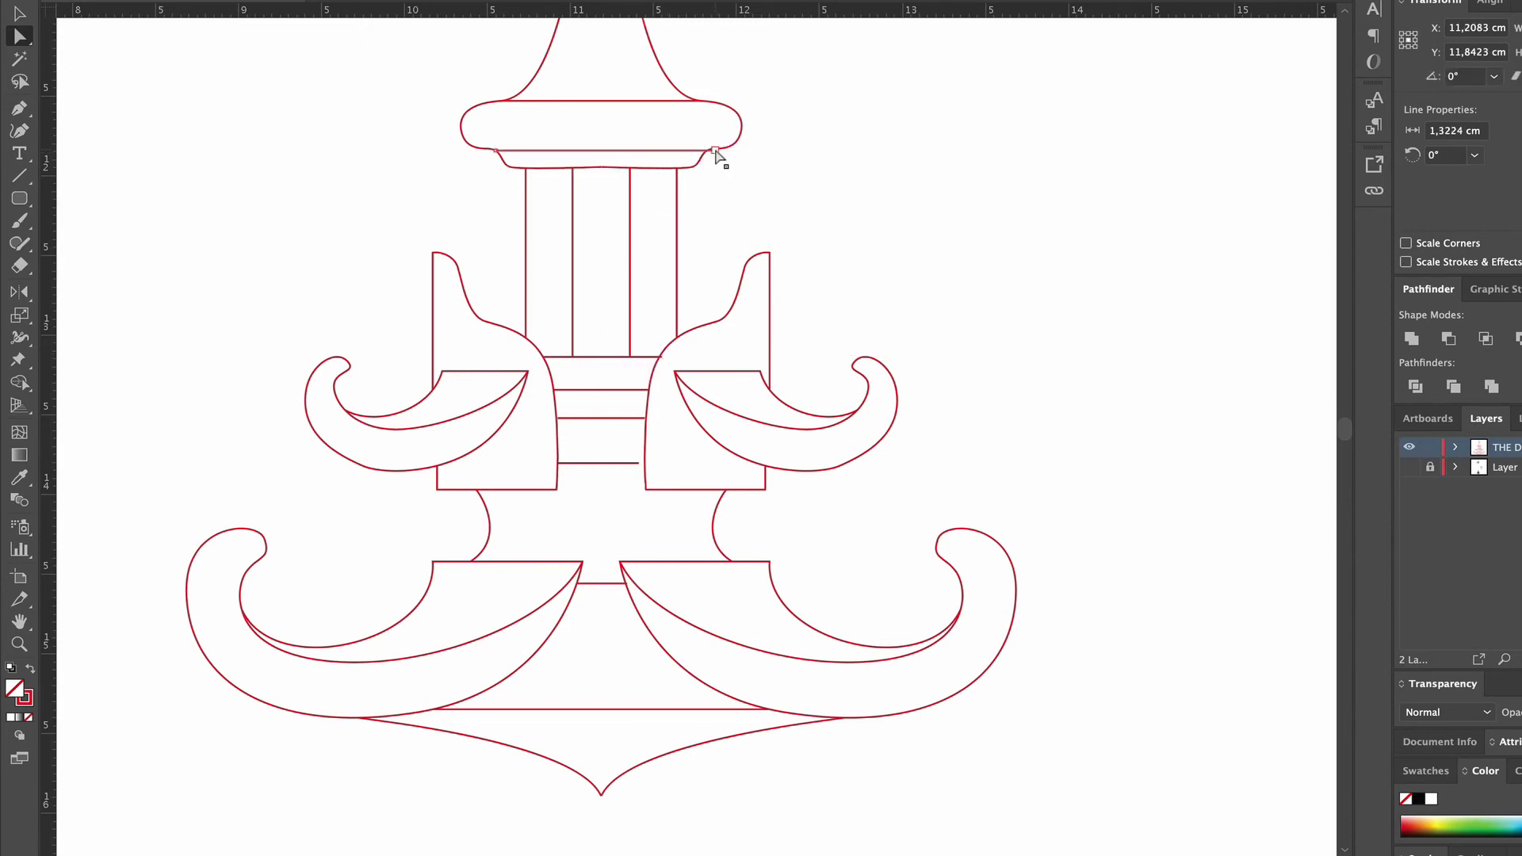
pyautogui.moveTo(716, 154); pyautogui.dragTo(703, 150)
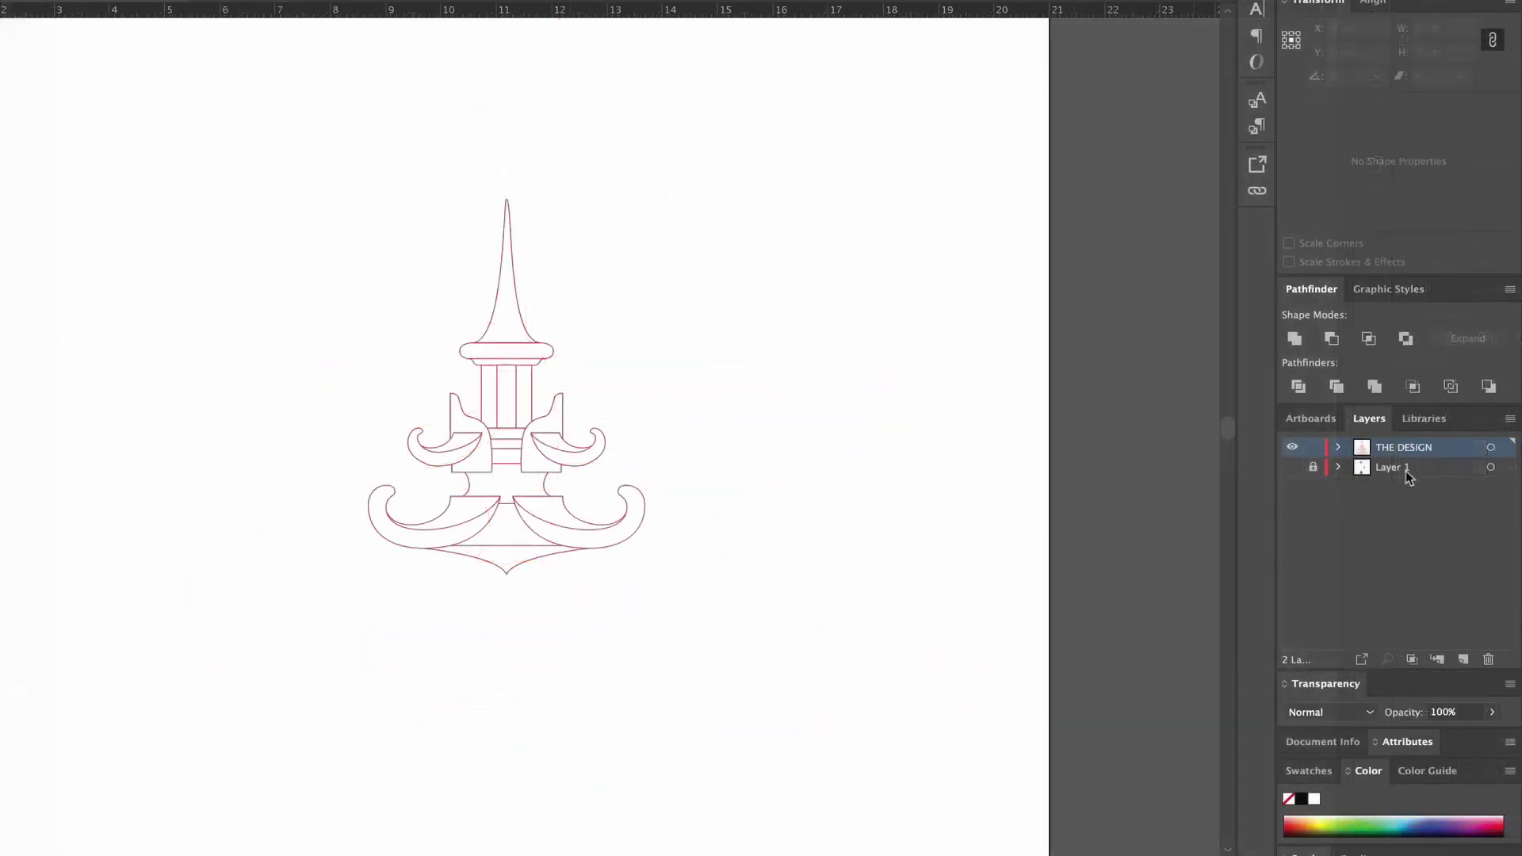
# Delete Layer 1 and its tracing image via the Layers panel menu, confirming the prompt
pyautogui.click(1408, 471)
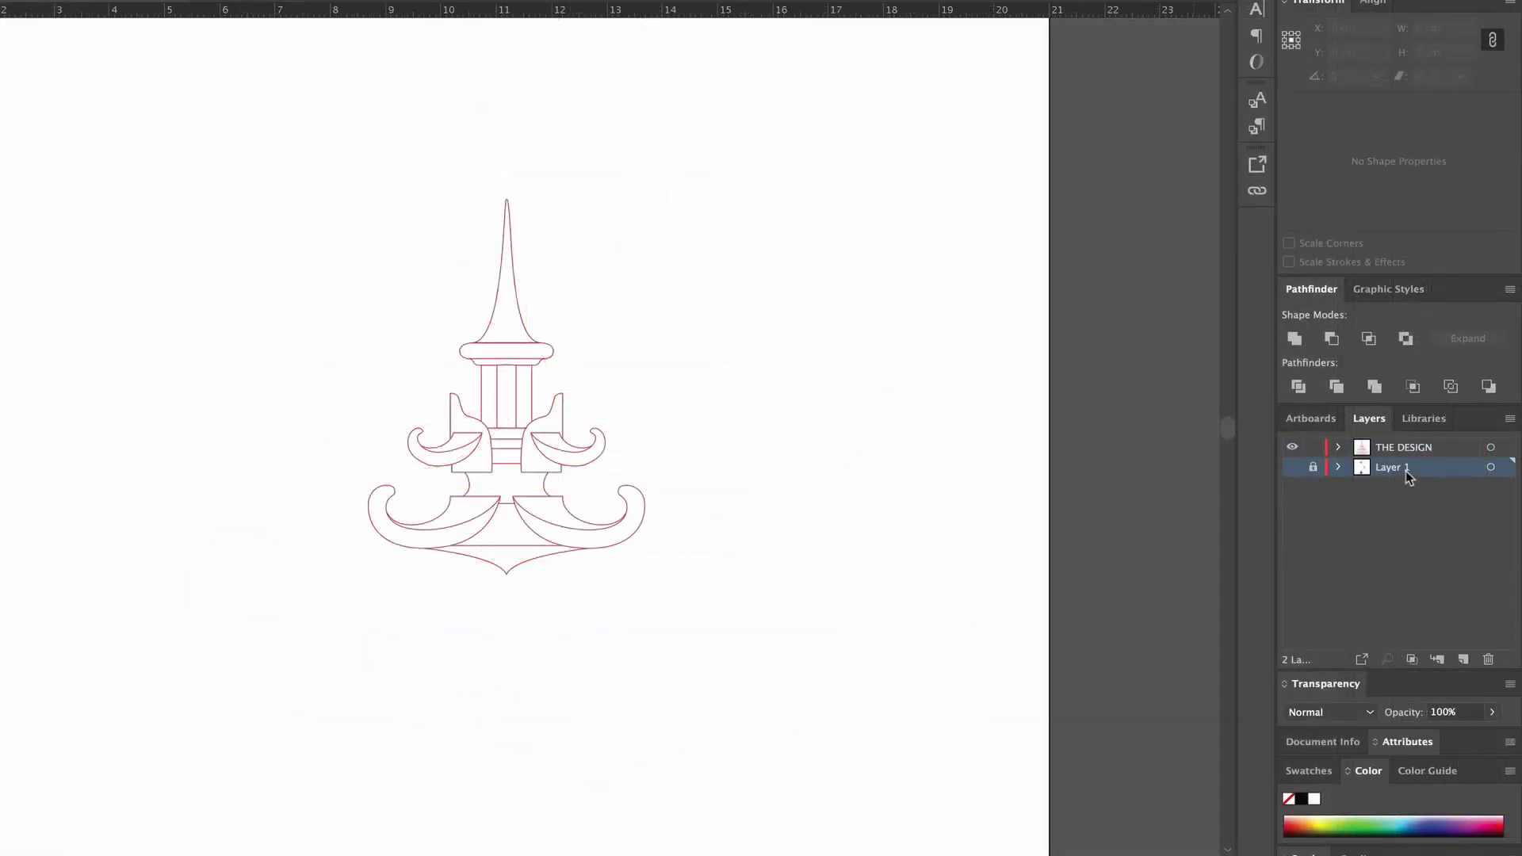
pyautogui.click(1510, 420)
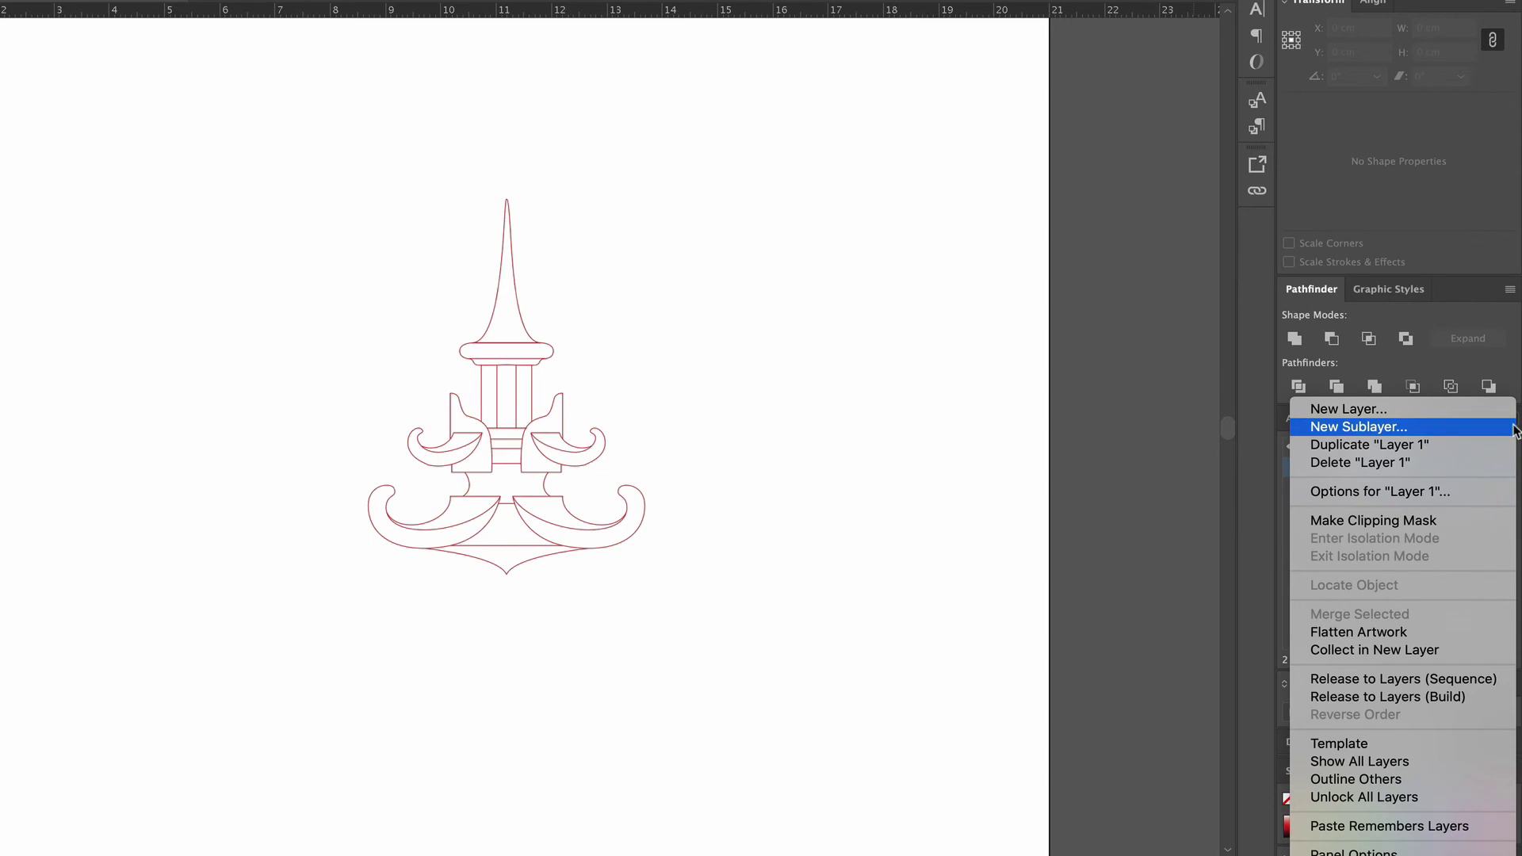
pyautogui.click(1494, 461)
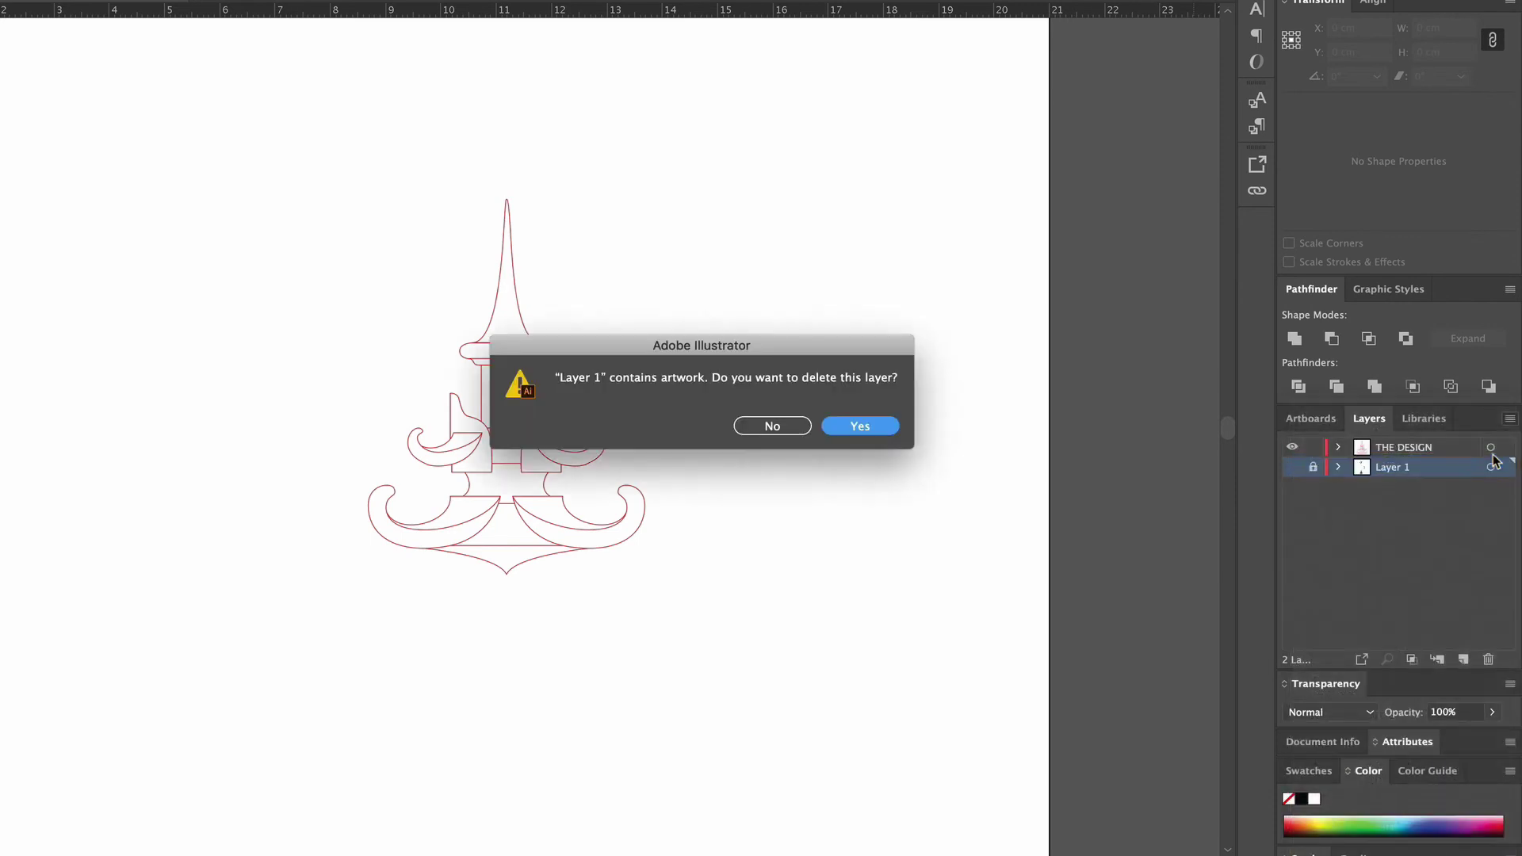
pyautogui.press('Return')
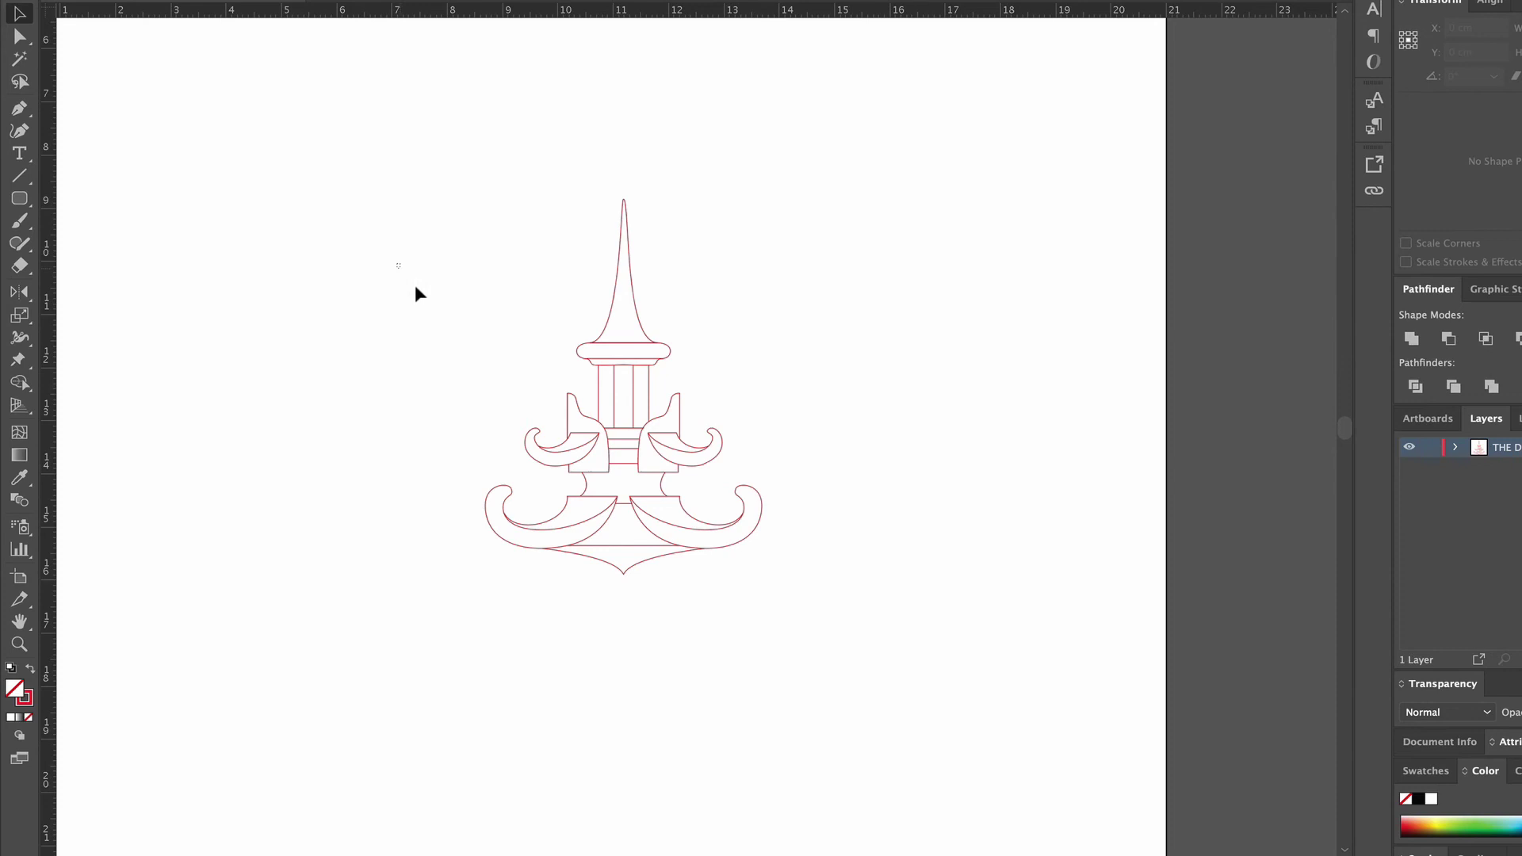
# Set the stroke of all the ornament's paths to the Black swatch
pyautogui.moveTo(298, 289); pyautogui.dragTo(686, 642)
pyautogui.click(135, 0)
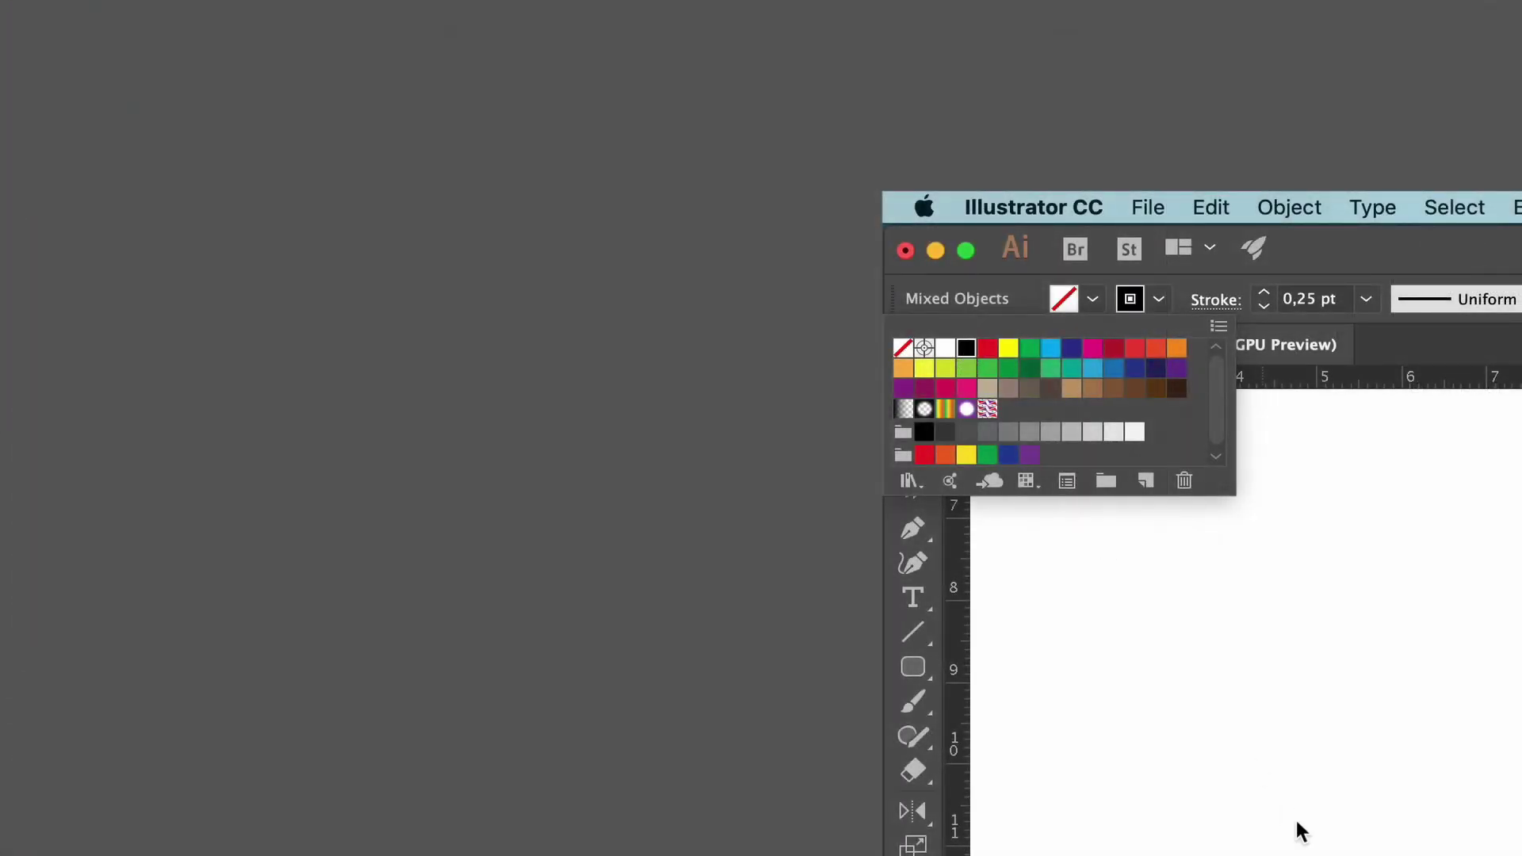
pyautogui.click(1302, 832)
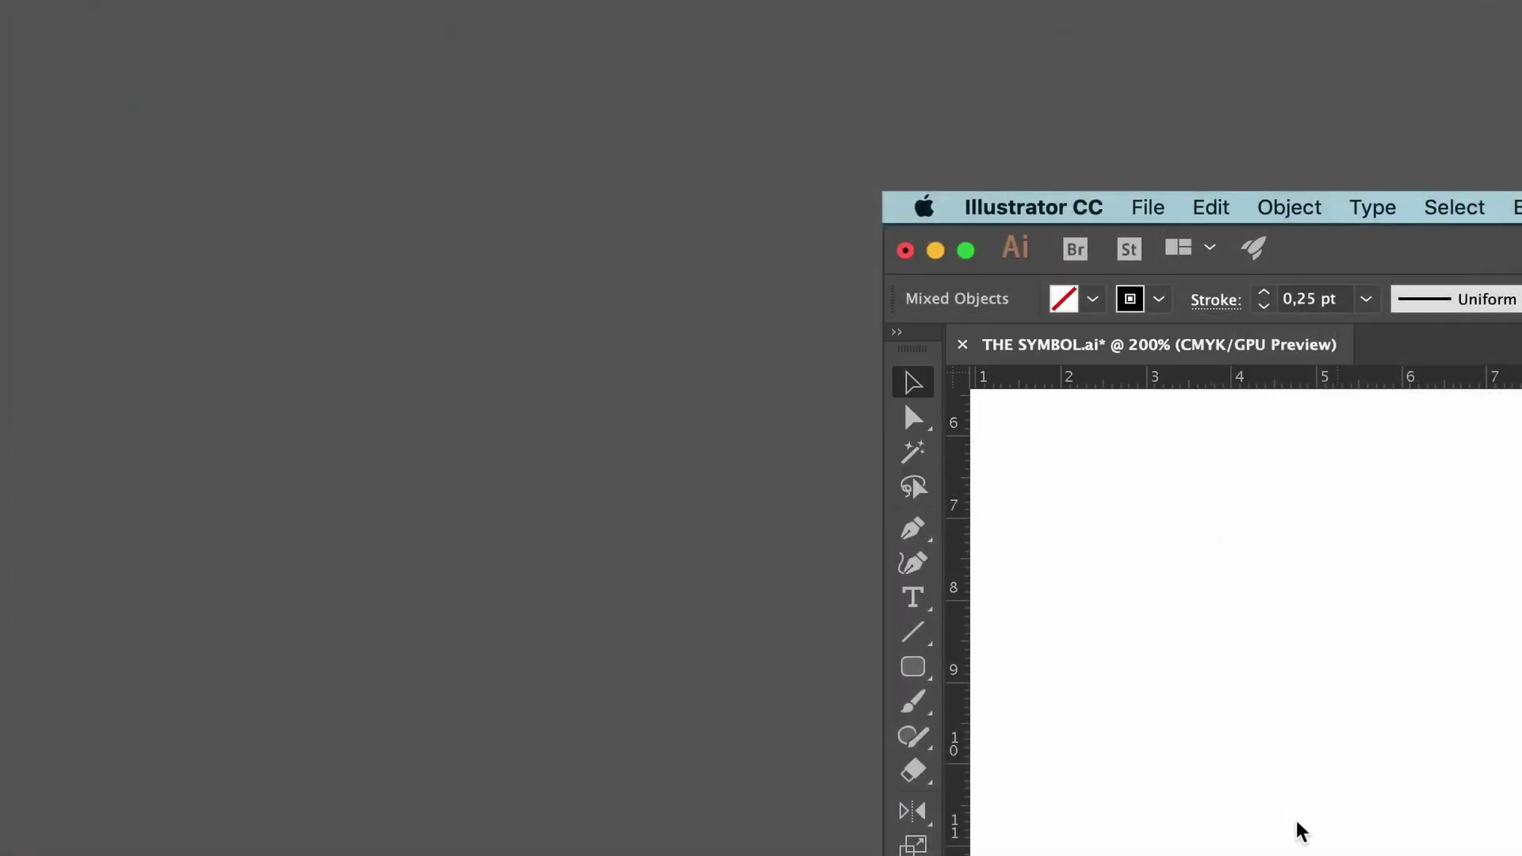
pyautogui.click(1300, 829)
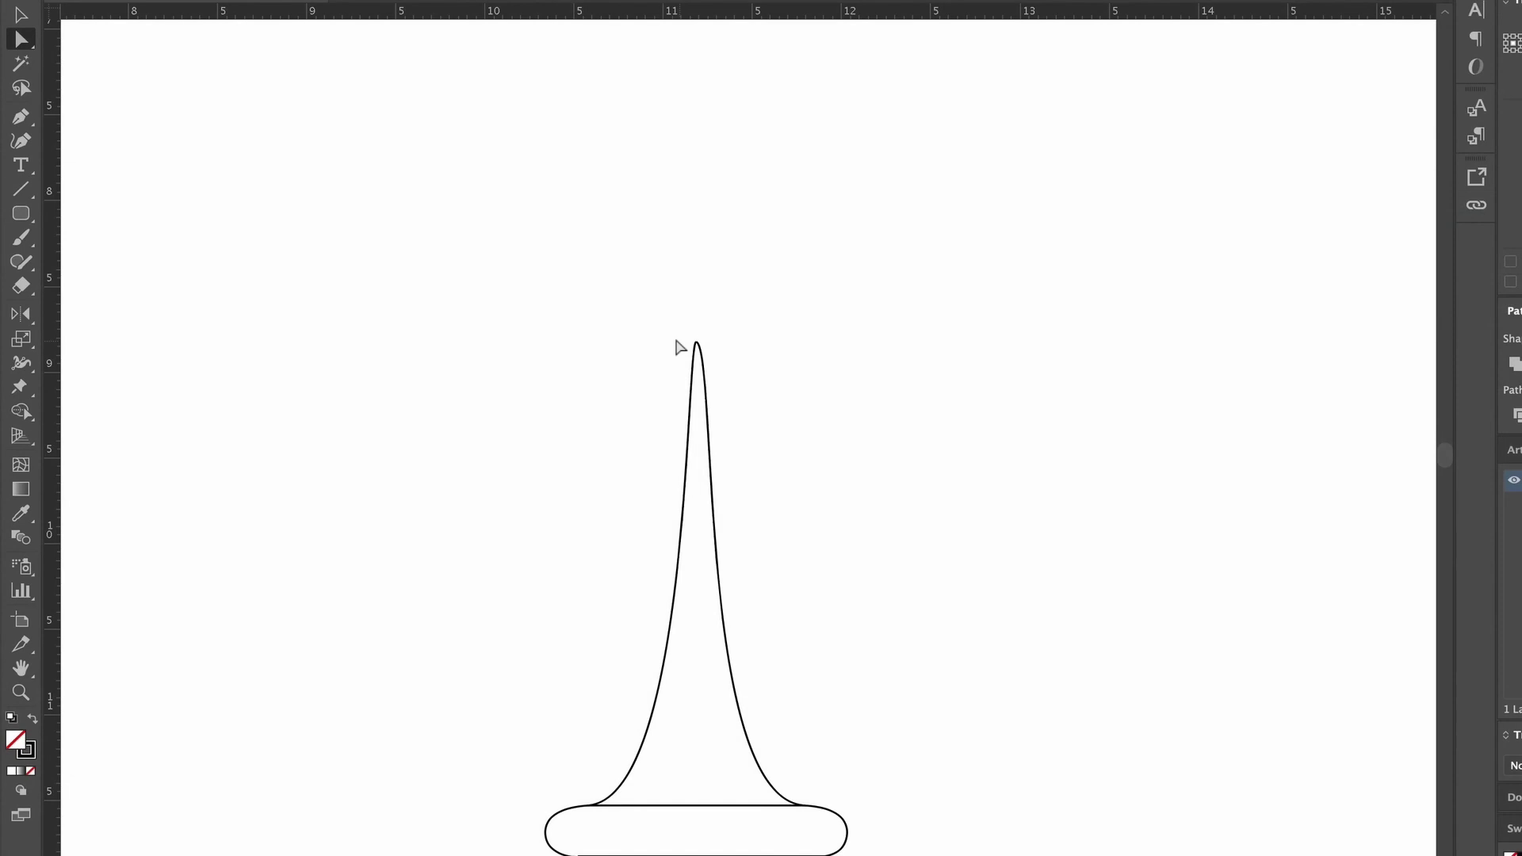
# Join the open endpoints at the spire tip and at the bottom cusp into sharp points
pyautogui.moveTo(675, 341); pyautogui.dragTo(748, 373)
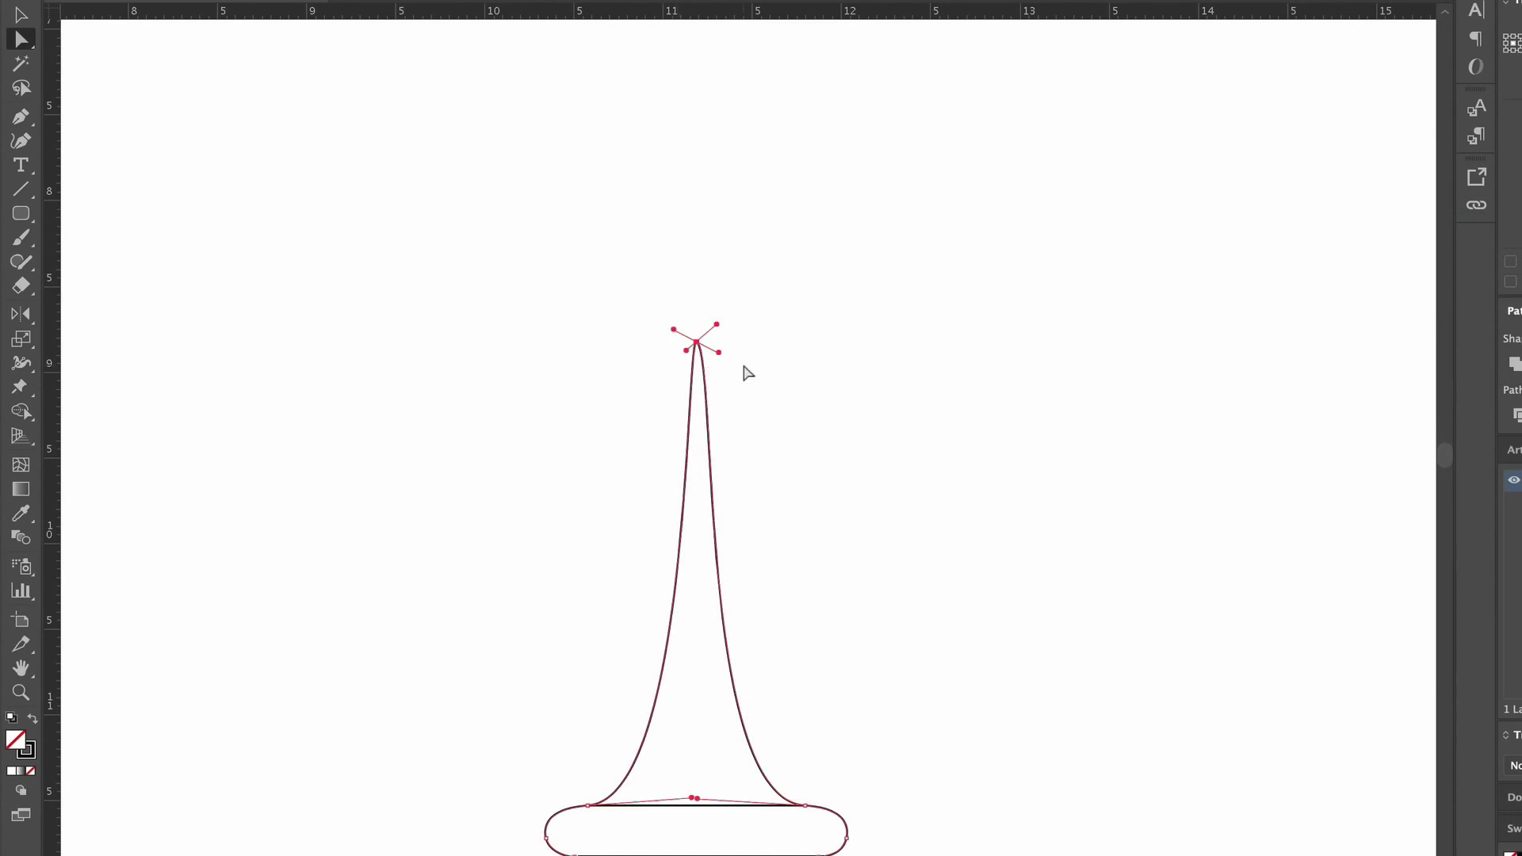
pyautogui.rightClick(744, 367)
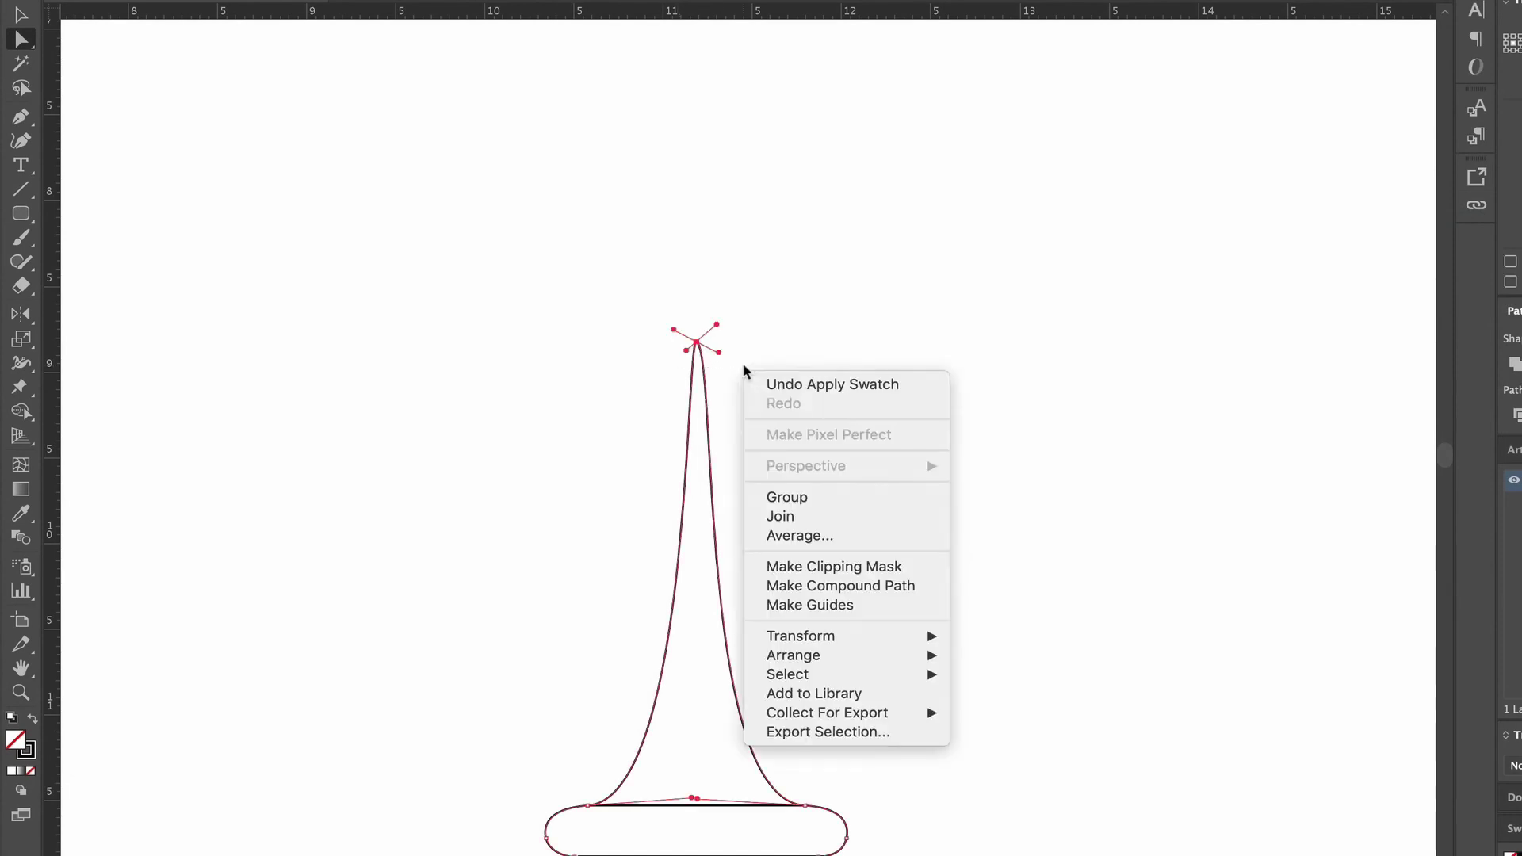
pyautogui.click(780, 516)
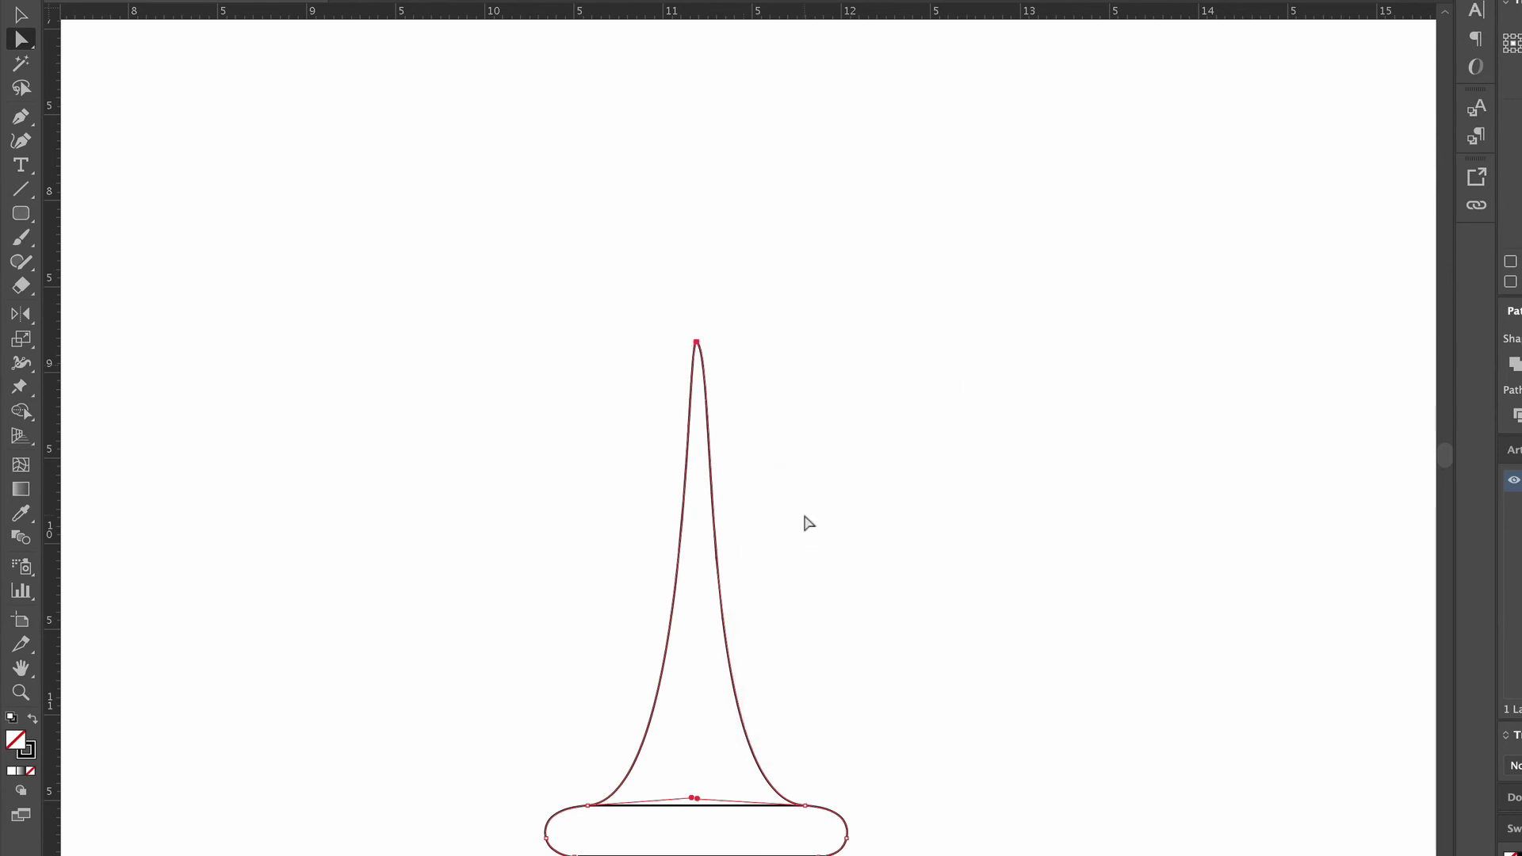
pyautogui.click(807, 522)
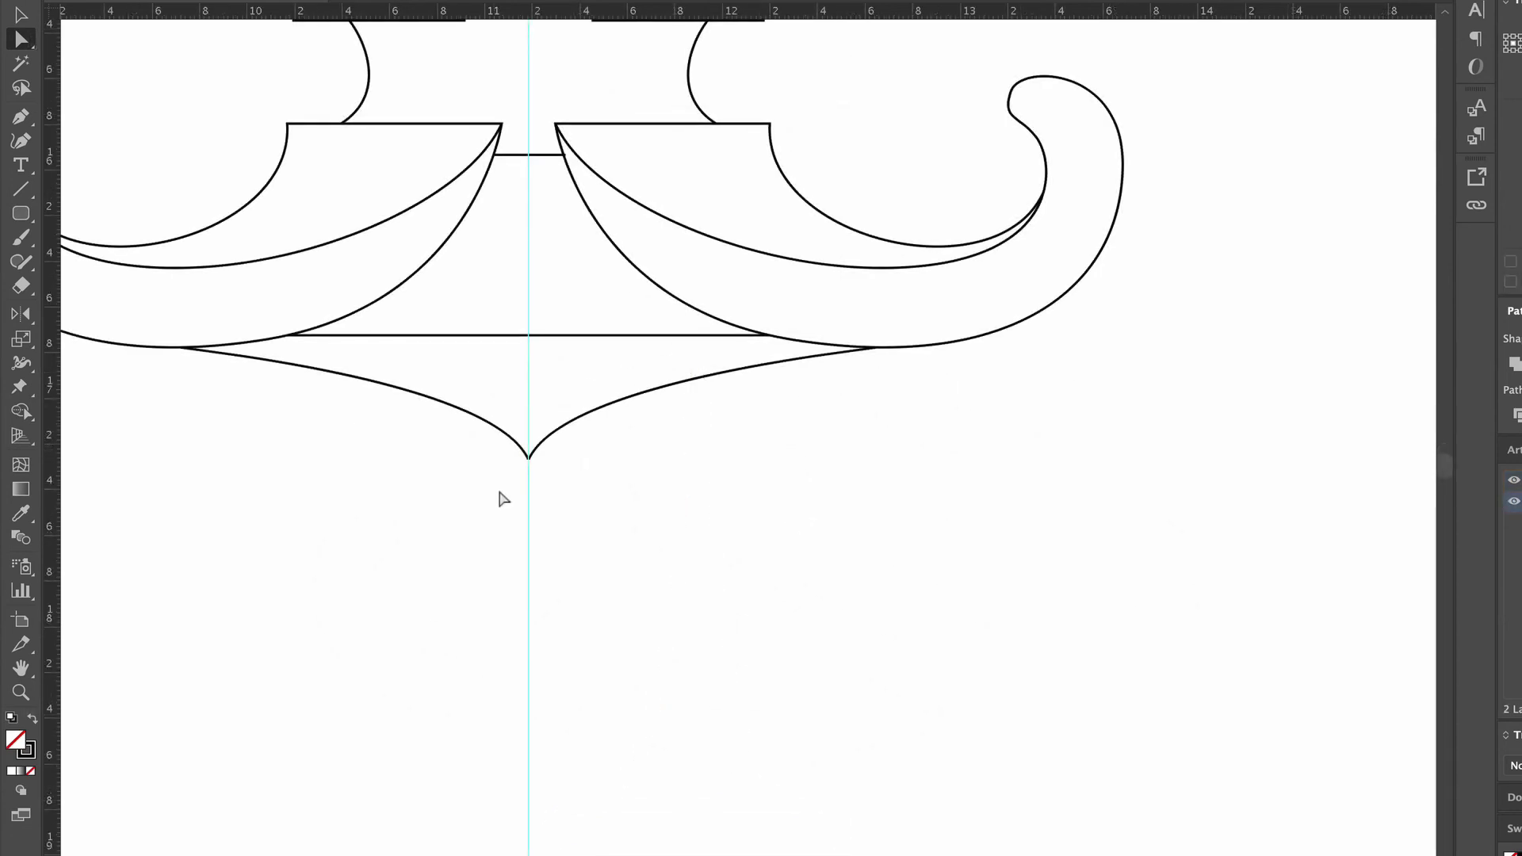
pyautogui.moveTo(503, 499); pyautogui.dragTo(557, 453)
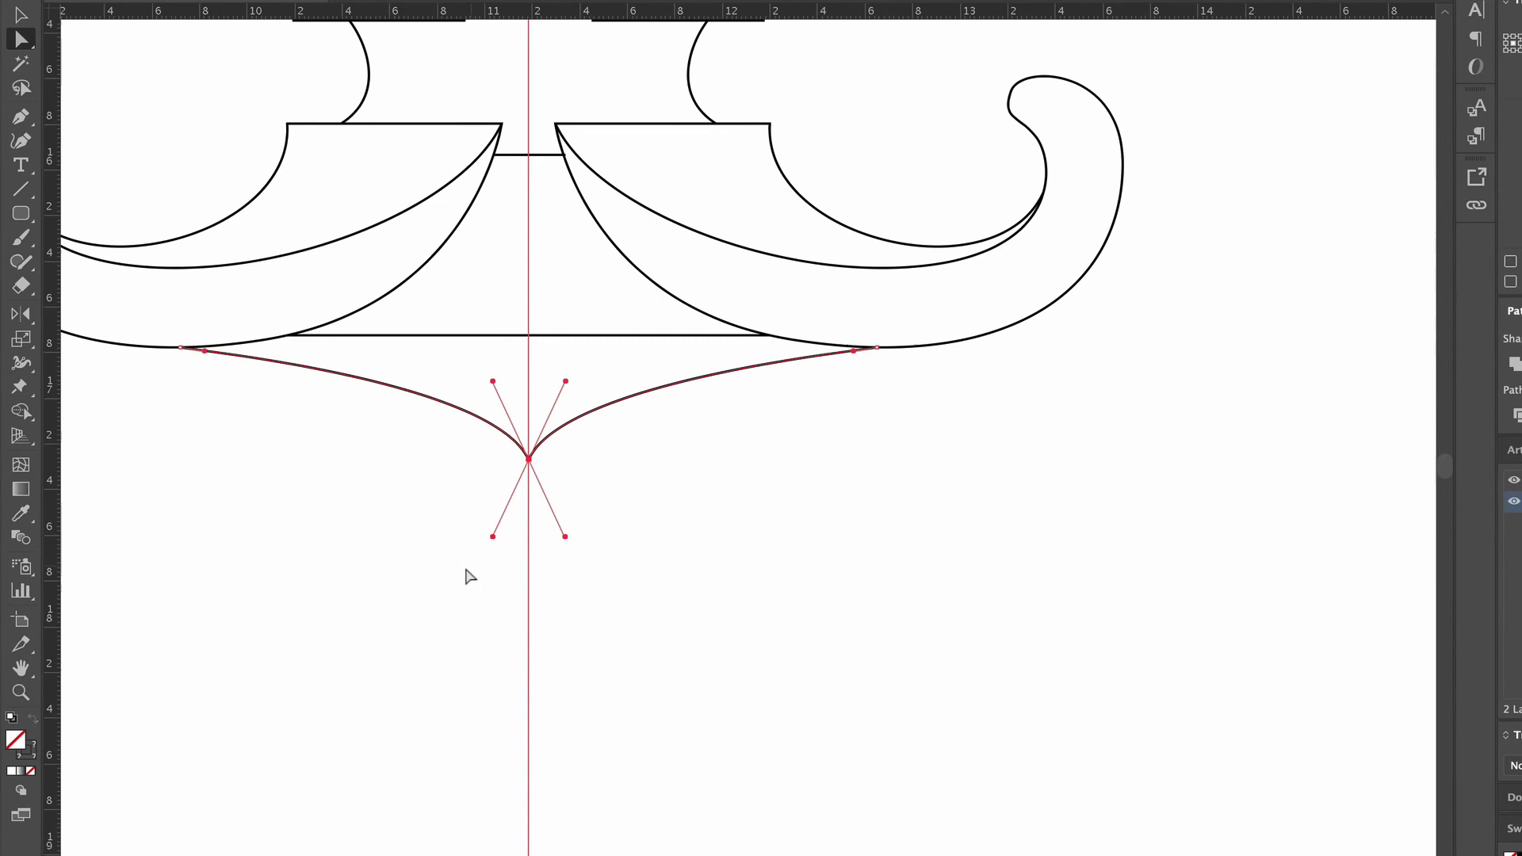
pyautogui.moveTo(467, 572); pyautogui.dragTo(627, 623)
pyautogui.rightClick(621, 617)
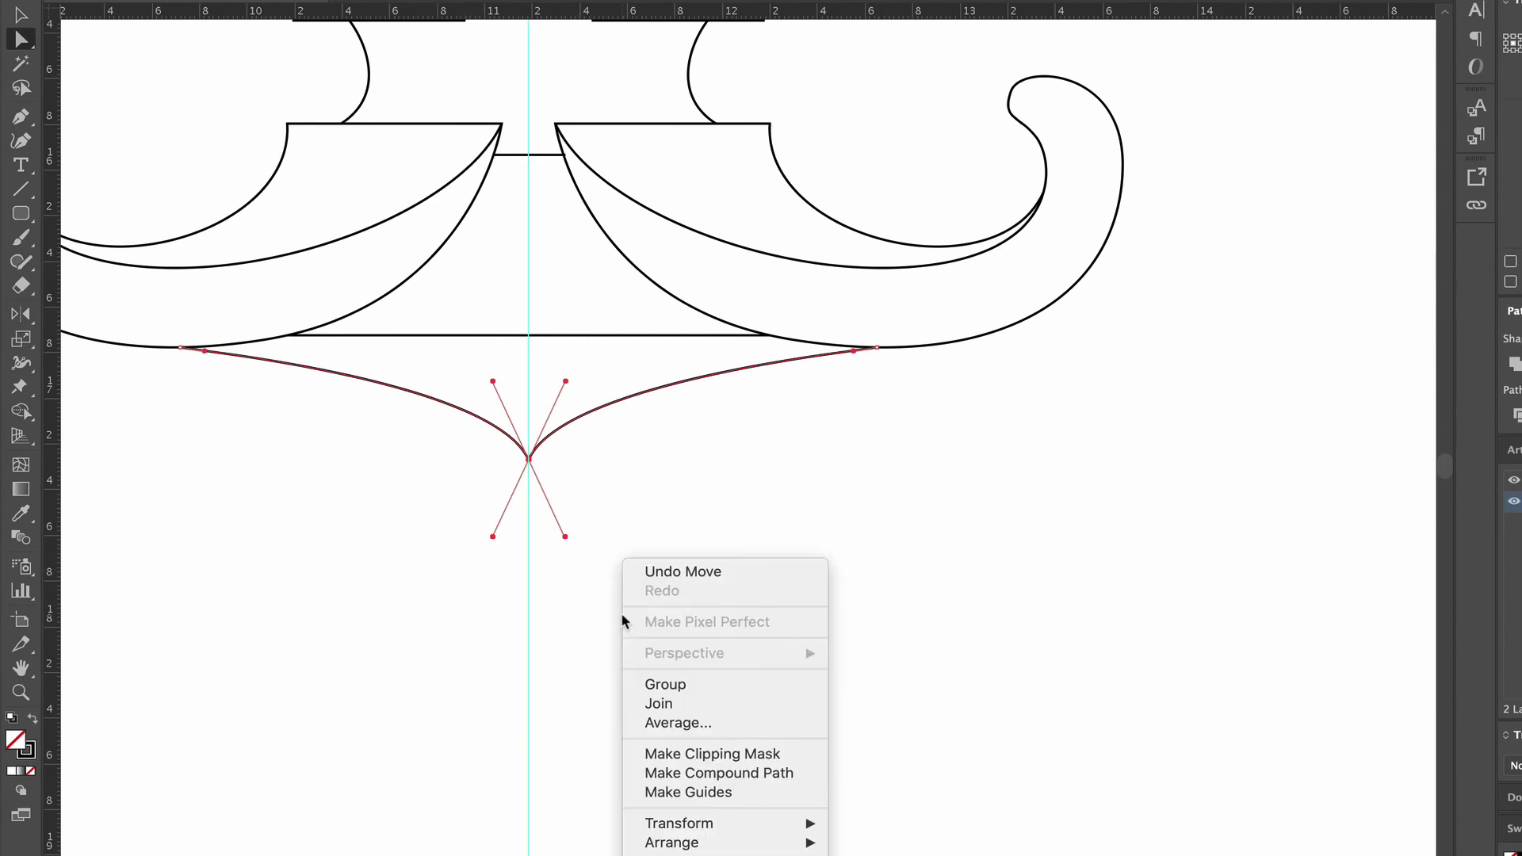
pyautogui.click(663, 704)
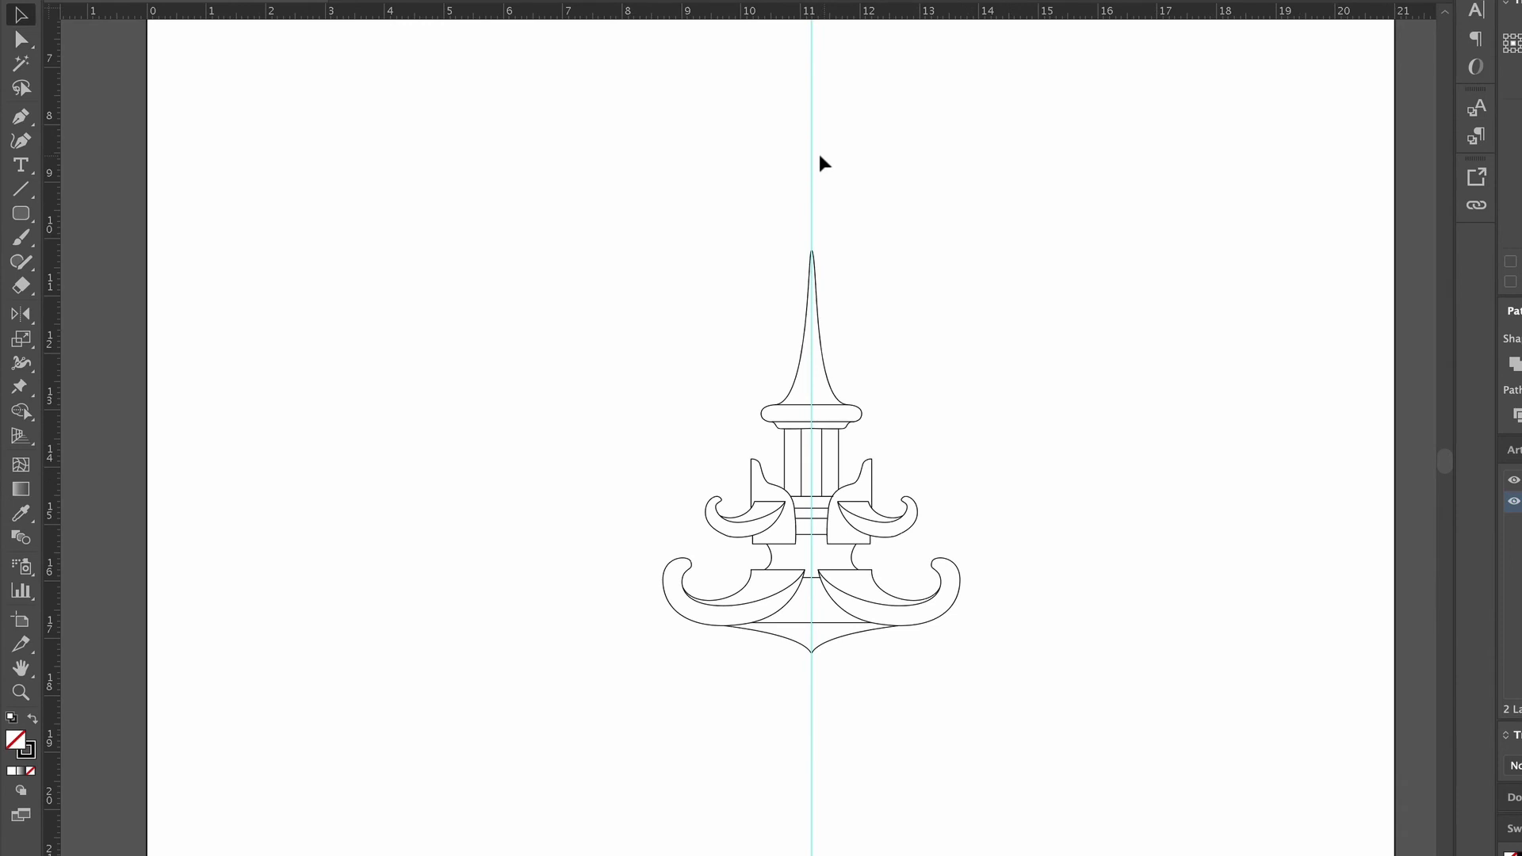
# Delete the vertical centre guide
pyautogui.click(823, 364)
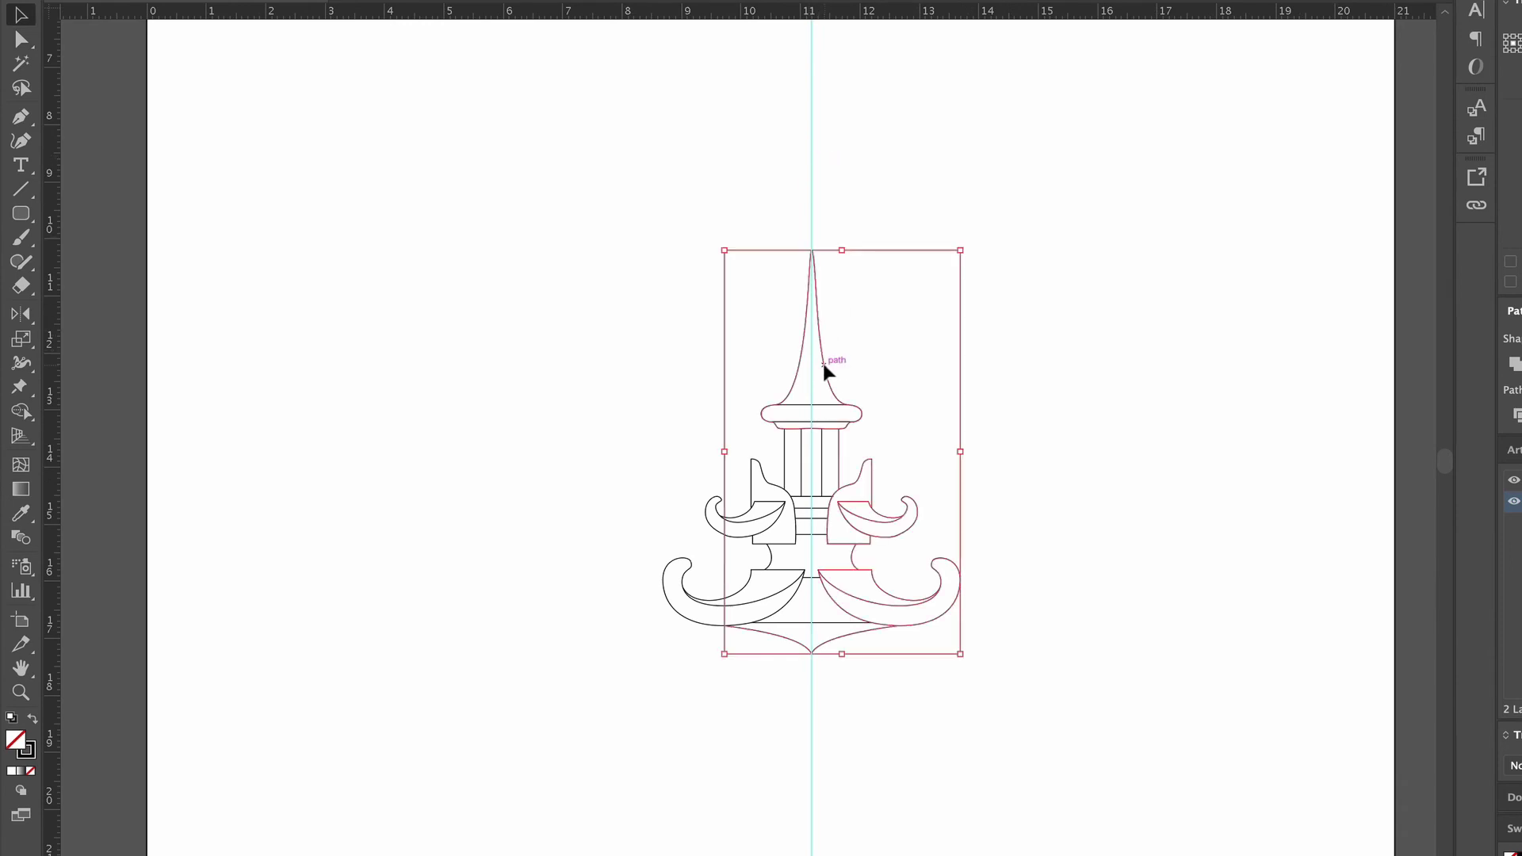
pyautogui.click(1022, 346)
pyautogui.click(810, 171)
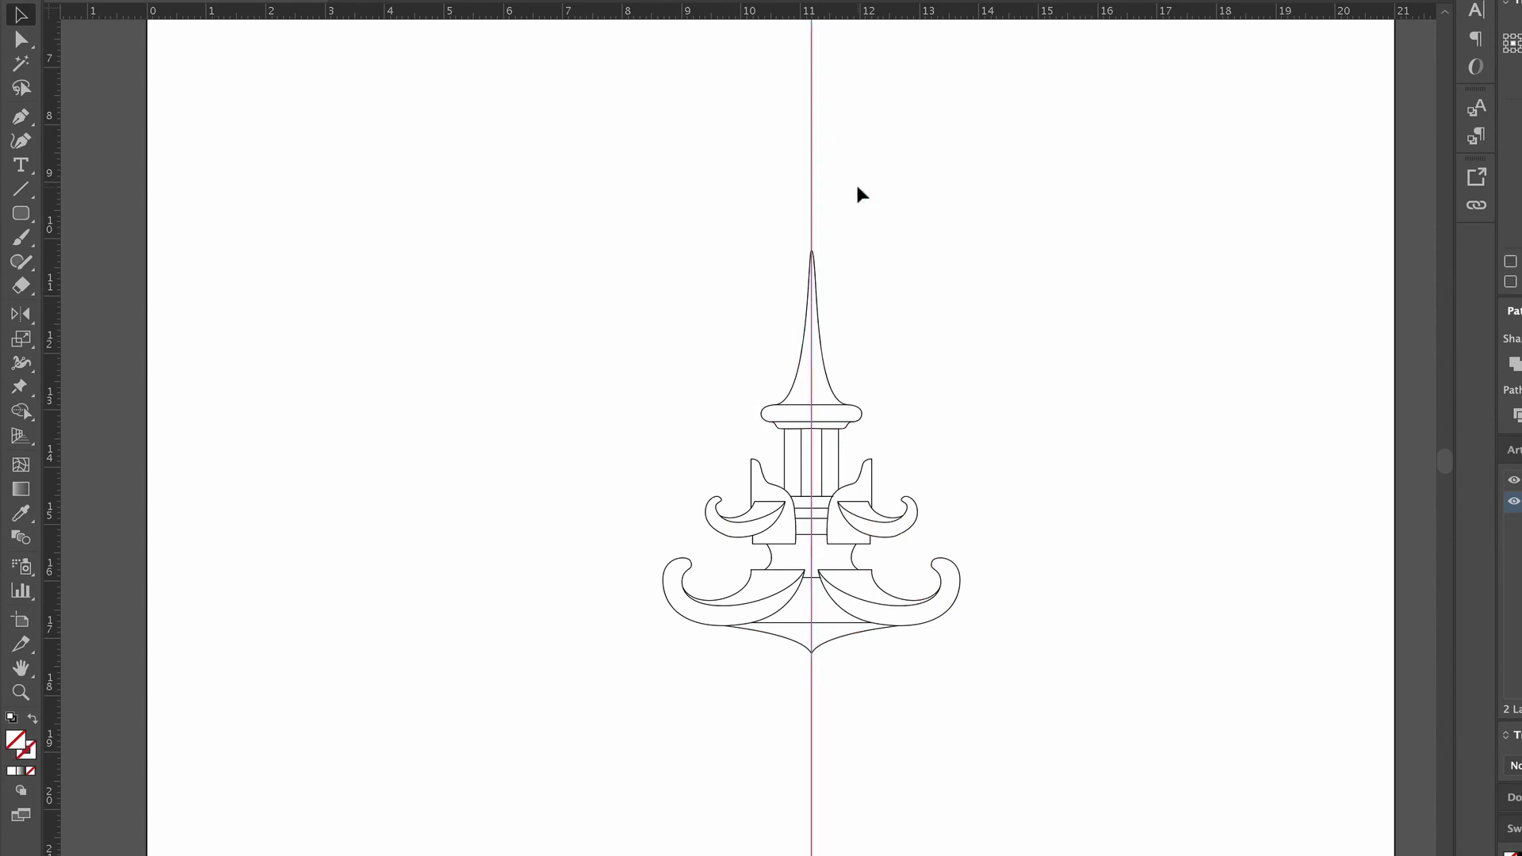
pyautogui.press('Delete')
# Select all of the ornament's paths and group them with Object > Group
pyautogui.moveTo(596, 232); pyautogui.dragTo(1005, 769)
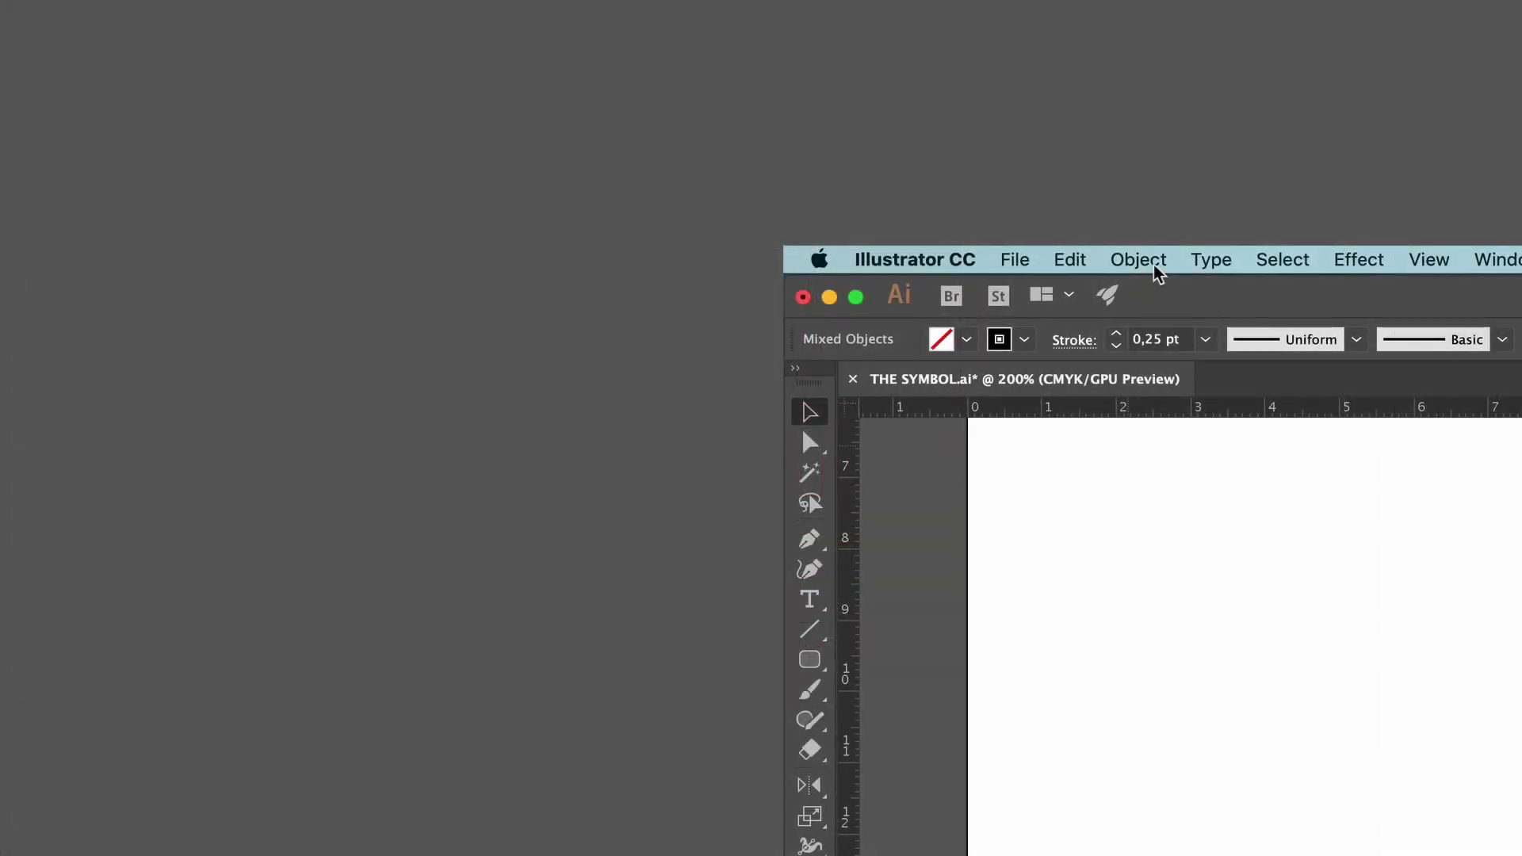
pyautogui.click(1155, 268)
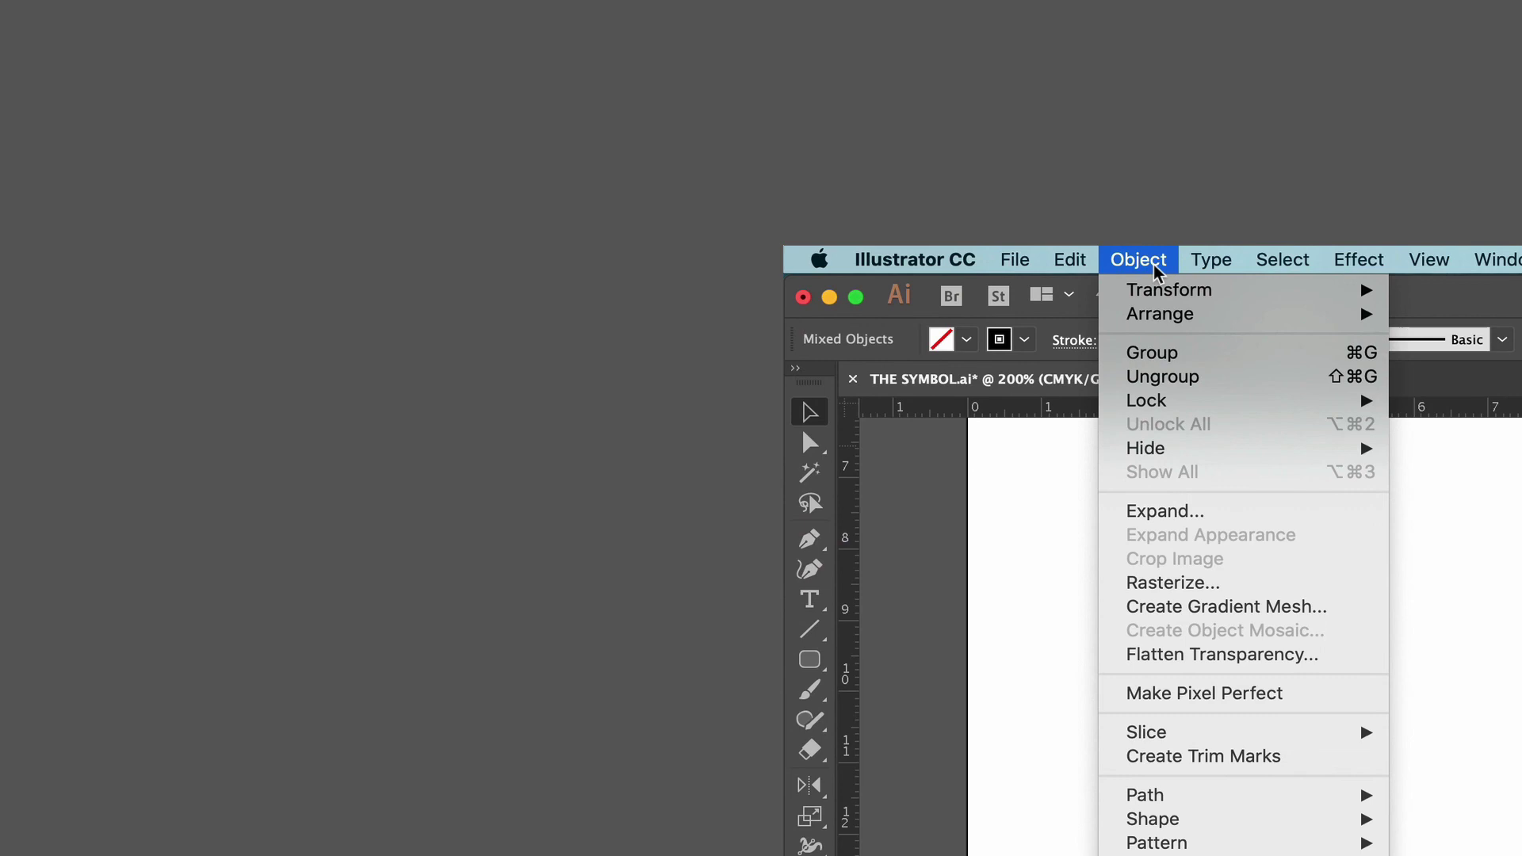
pyautogui.click(1155, 350)
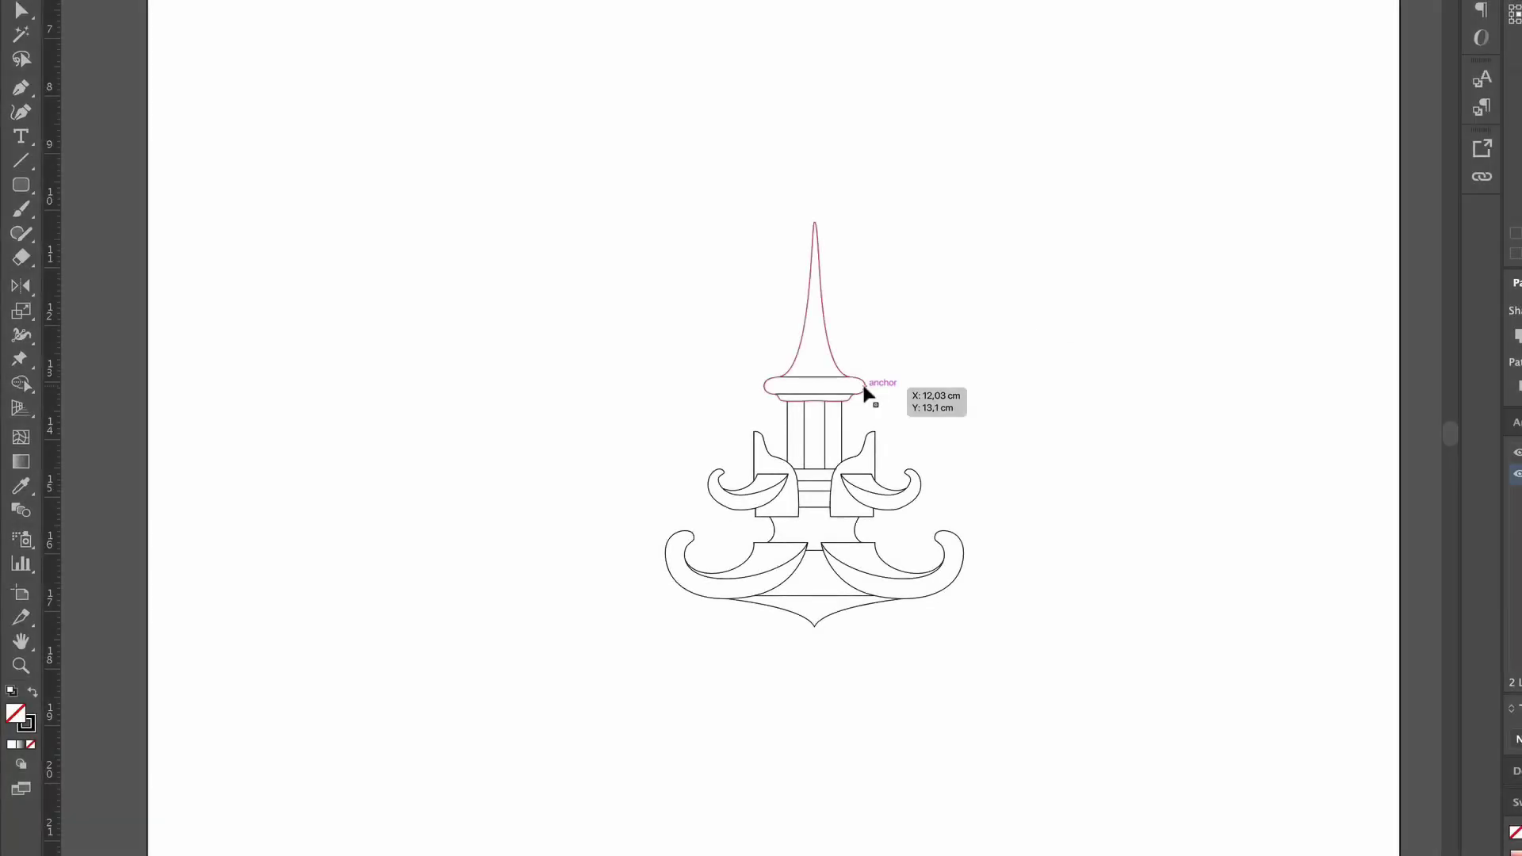
pyautogui.click(864, 383)
# Scale the ornament group proportionally up, then down to a small icon-sized symbol
pyautogui.moveTo(968, 223); pyautogui.dragTo(1226, 45)
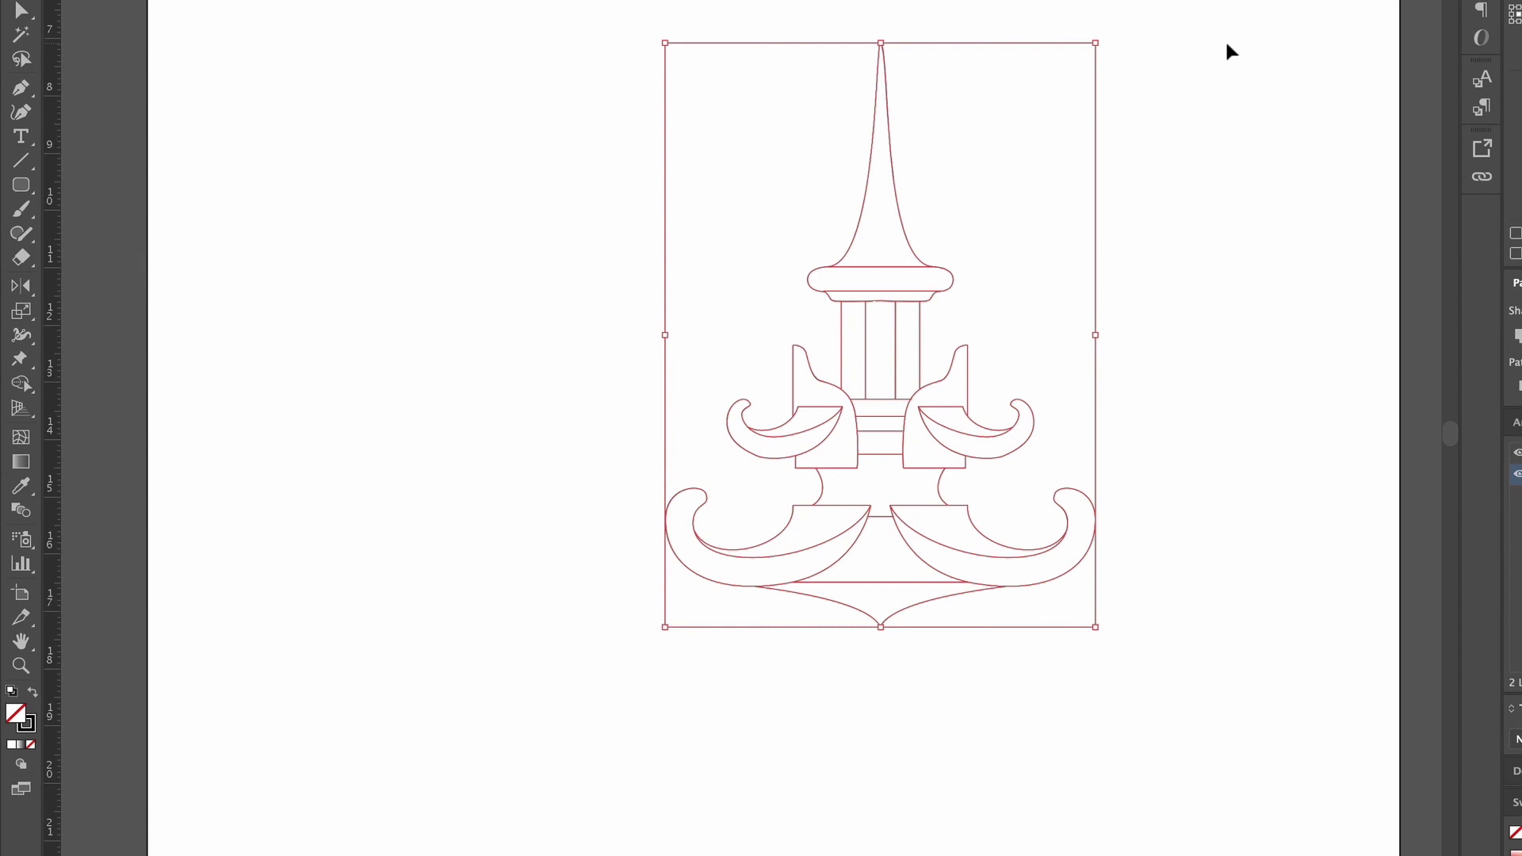
pyautogui.click(1226, 45)
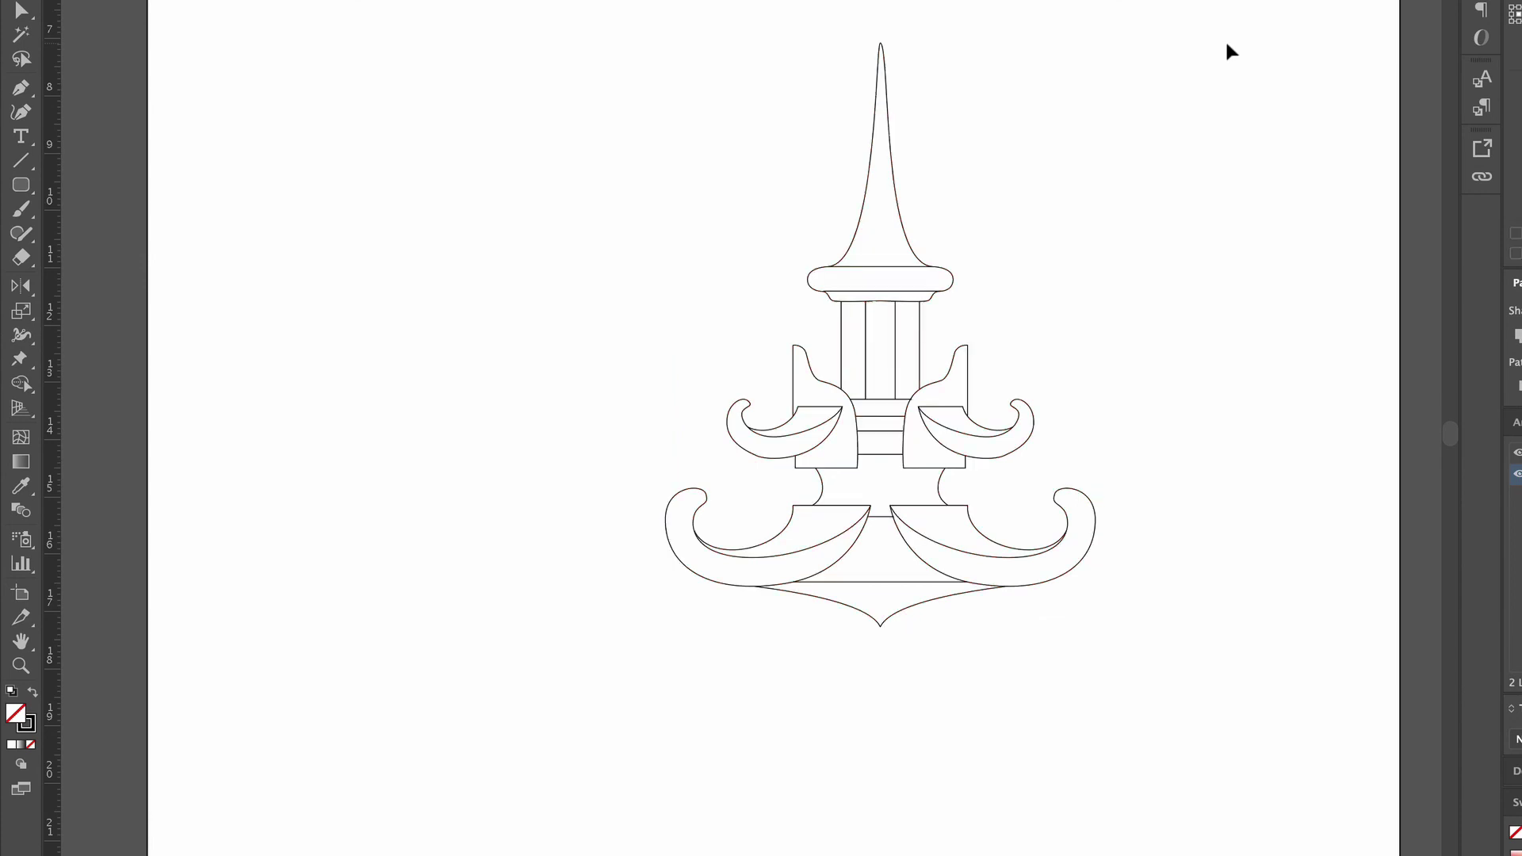
pyautogui.click(956, 279)
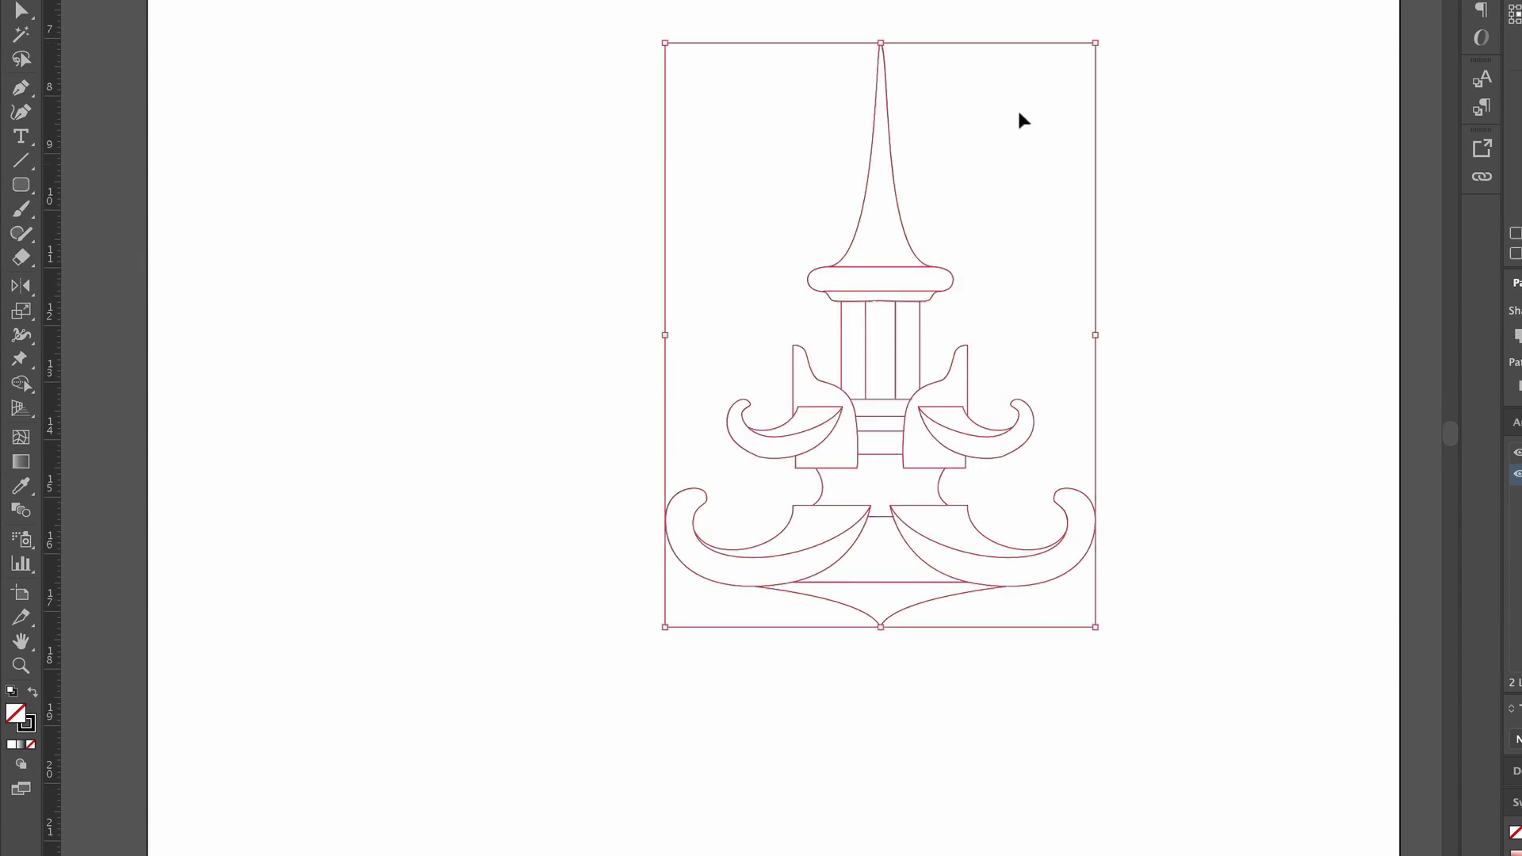
pyautogui.moveTo(1095, 44); pyautogui.dragTo(711, 566)
pyautogui.click(821, 587)
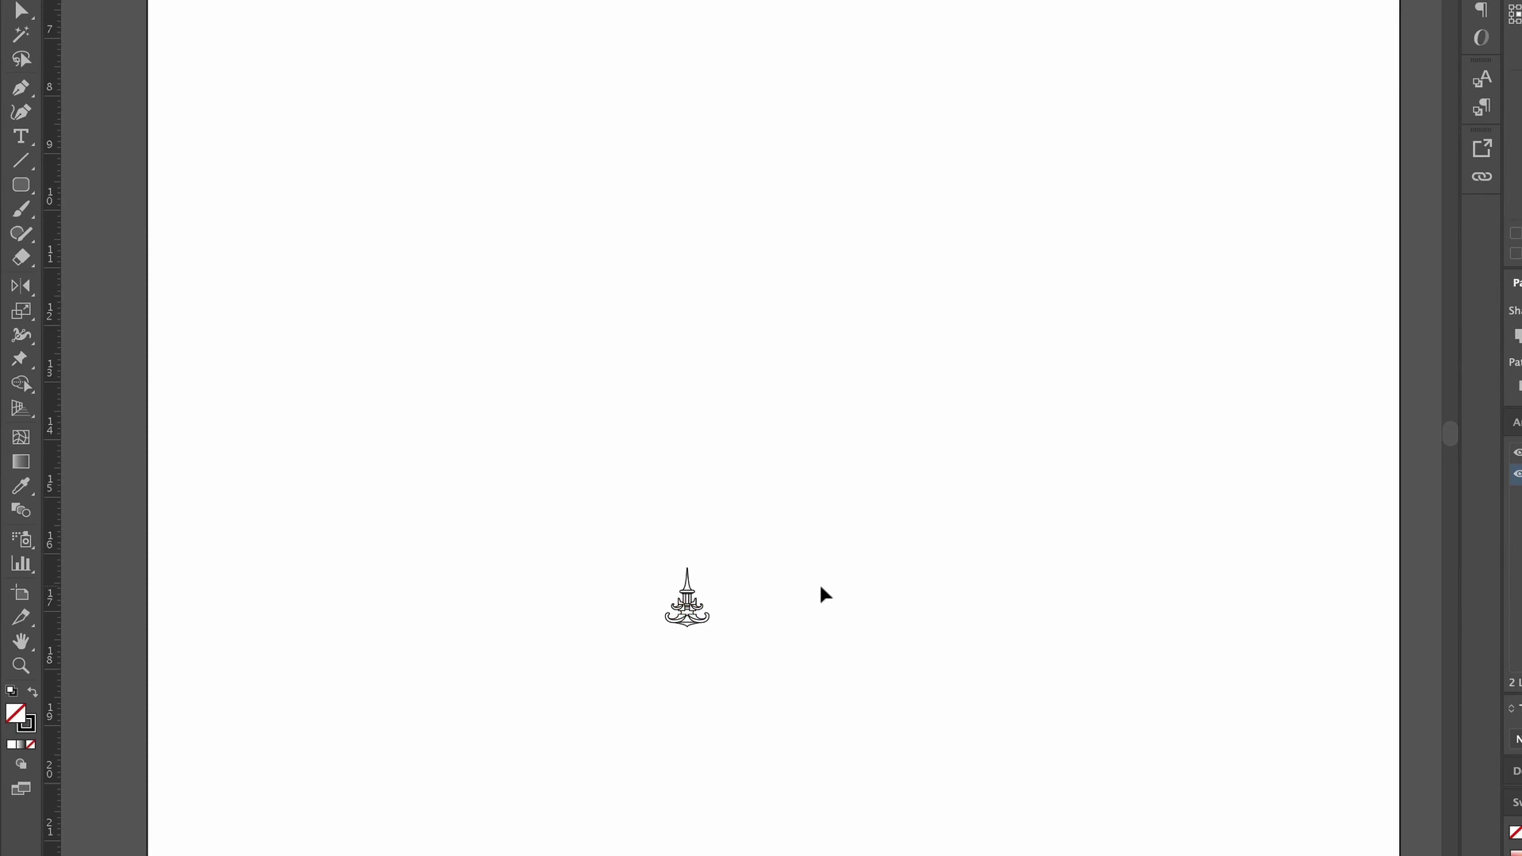
pyautogui.click(690, 626)
# Enlarge the symbol again and raise its stroke weight from 0,25 pt to 3 pt
pyautogui.moveTo(708, 567); pyautogui.dragTo(1008, 265)
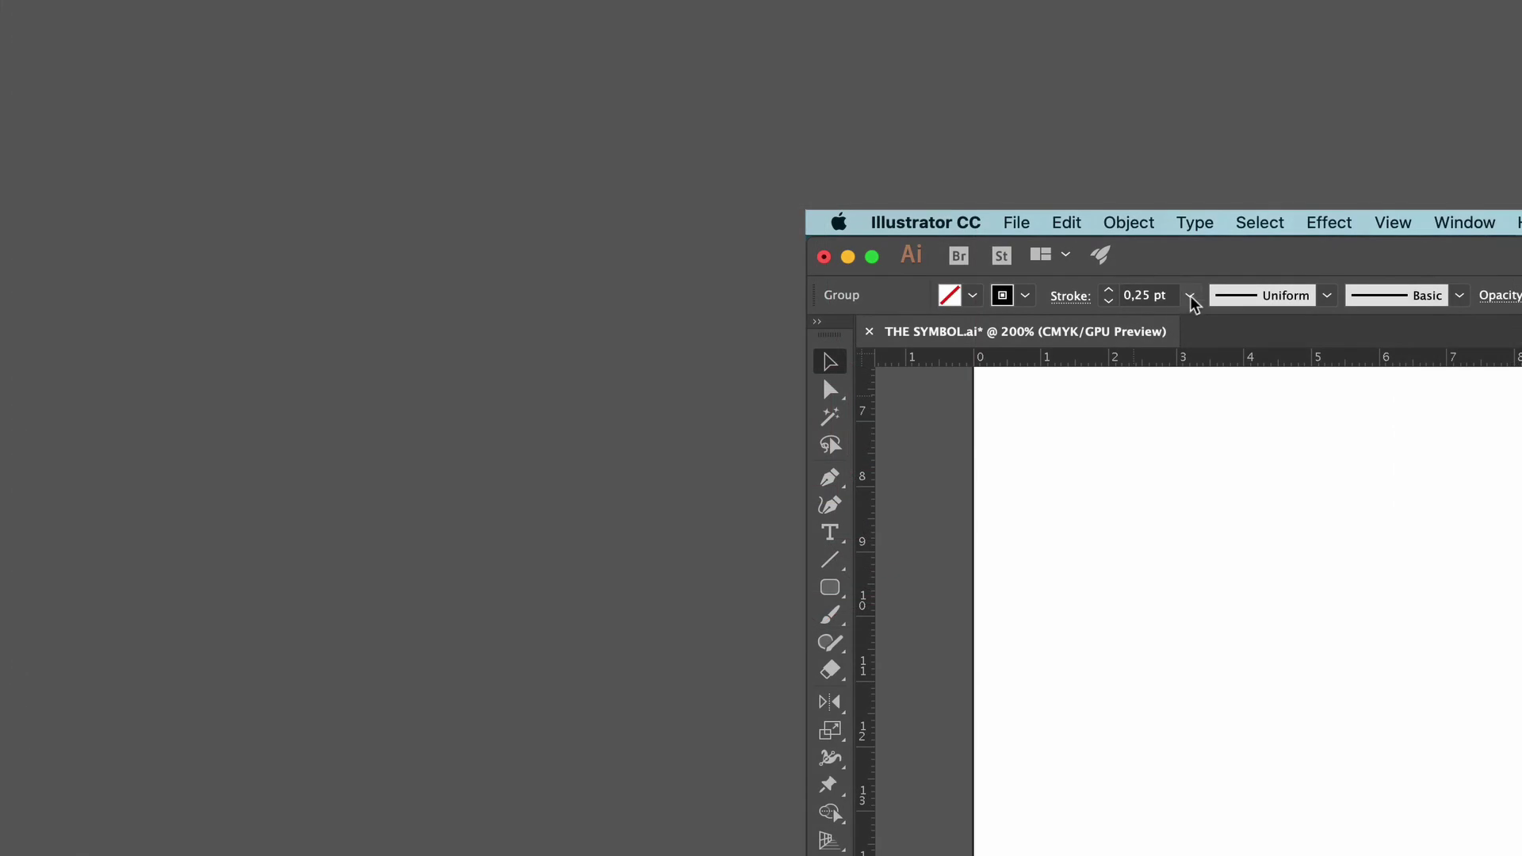
pyautogui.click(1189, 295)
pyautogui.click(1219, 446)
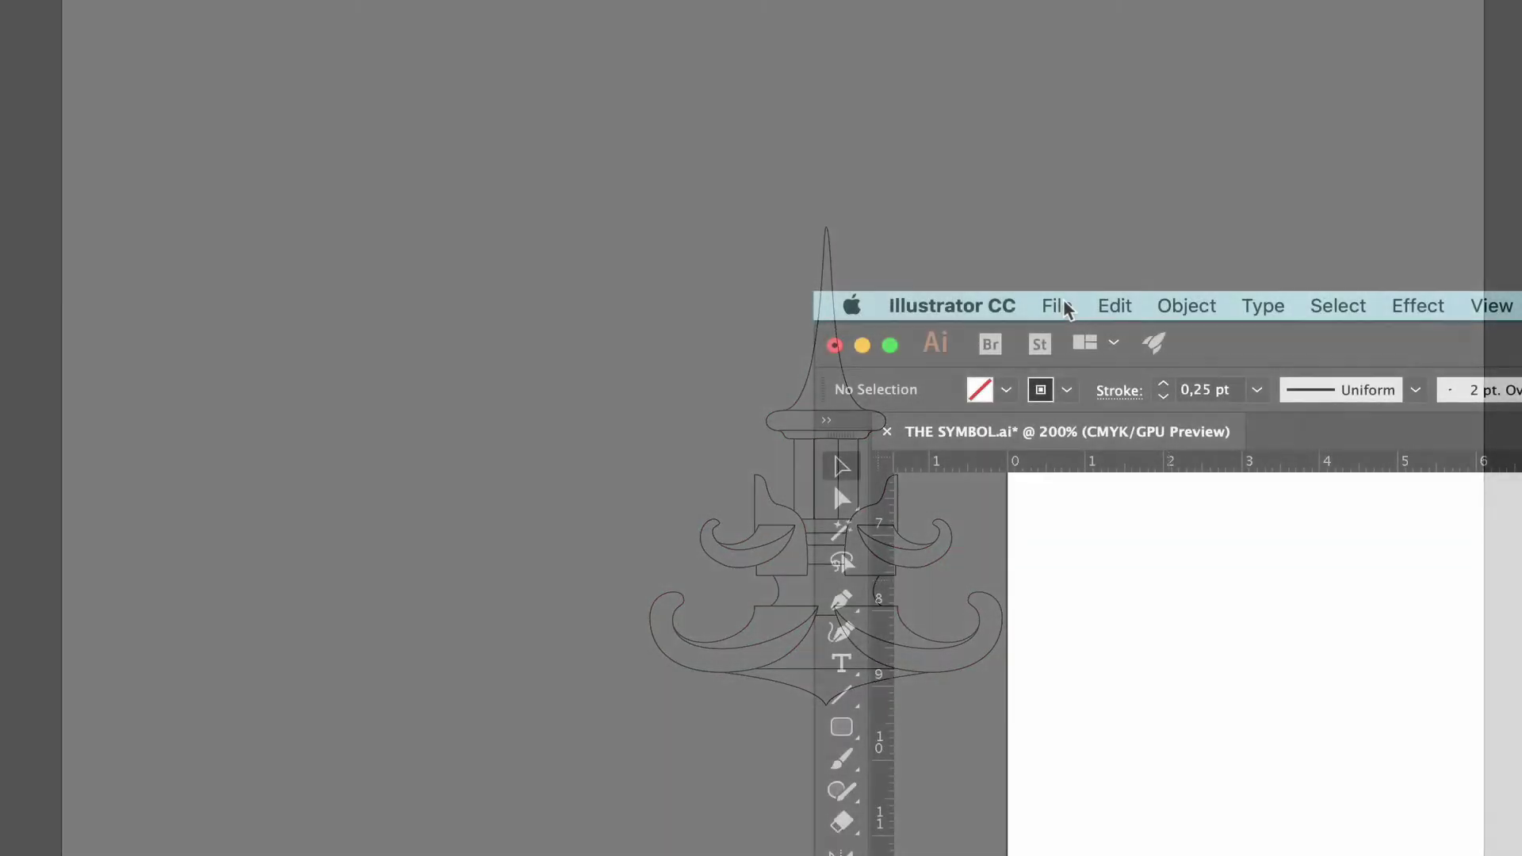
pyautogui.click(1059, 306)
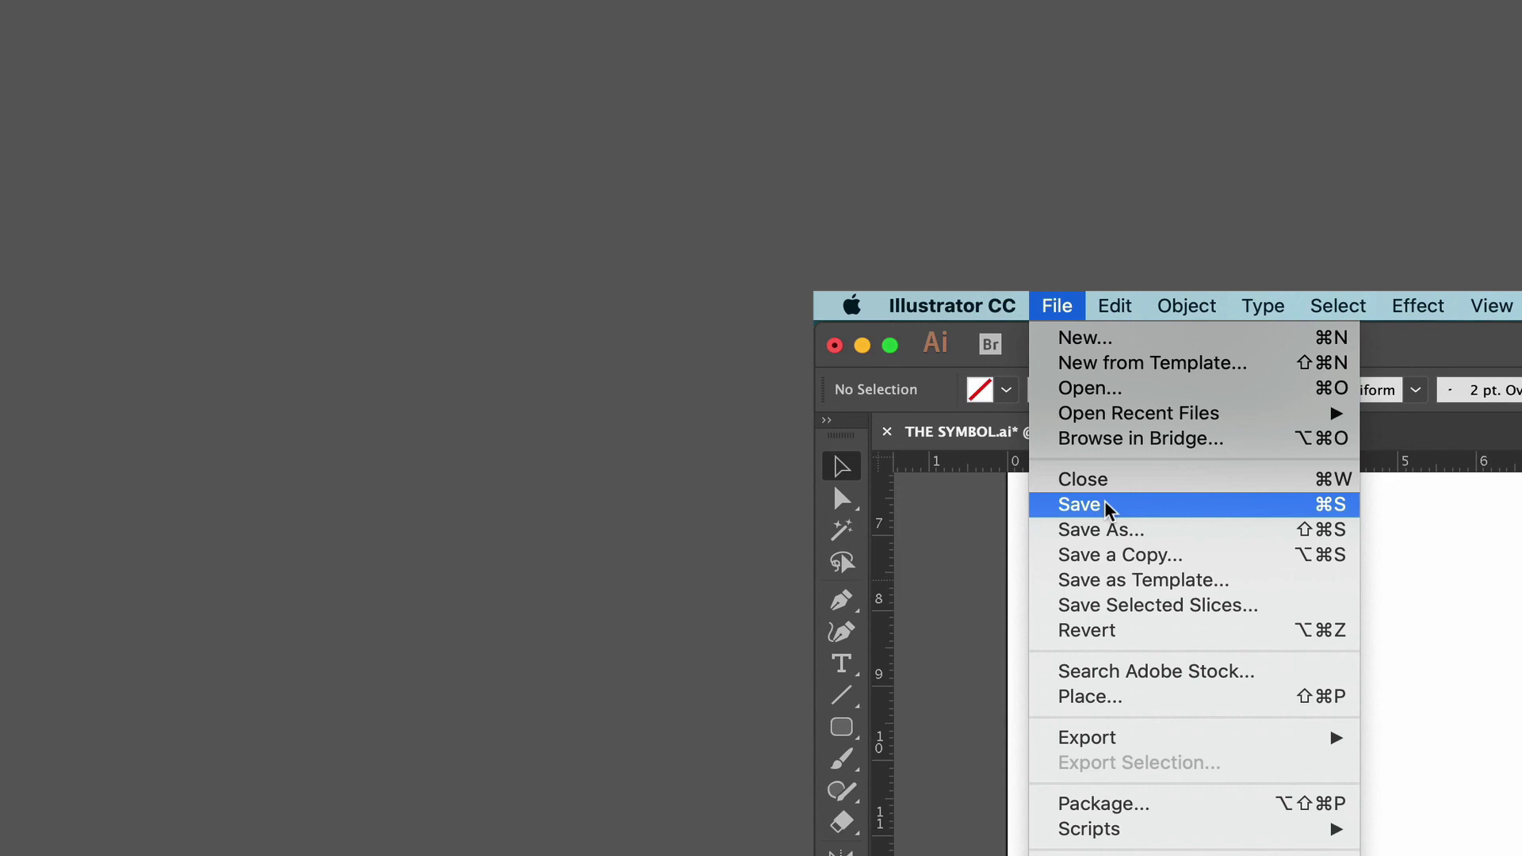